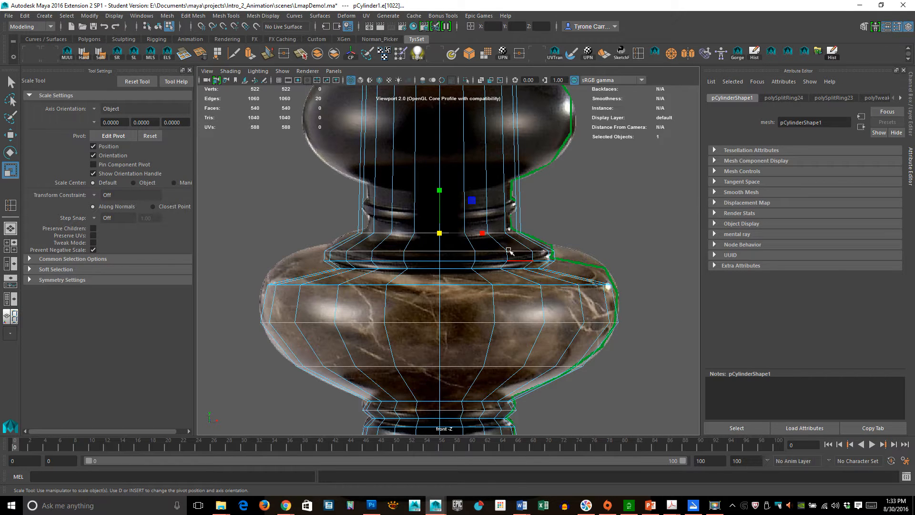
Scale the selected edge loop at the base of the black neck inward to match the reference outline
alt+middle_drag(475, 187, 469, 207)
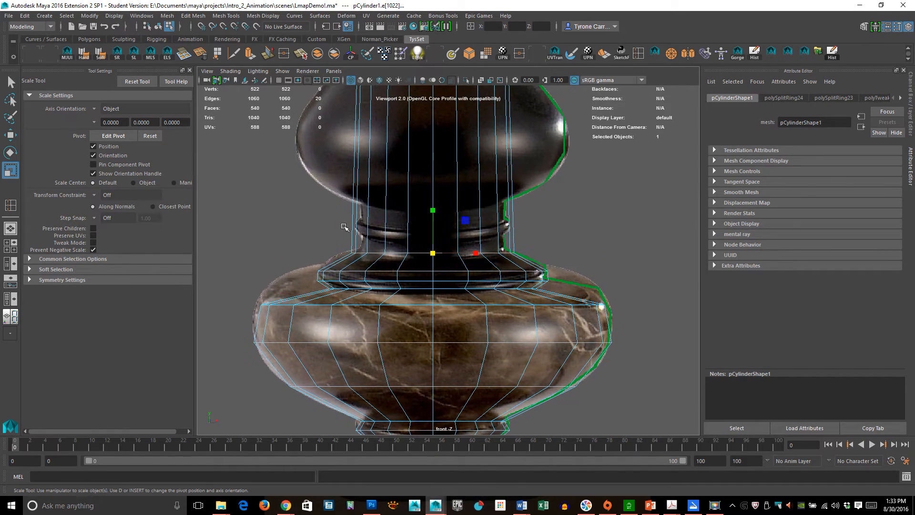
alt+right_drag(344, 227, 538, 233)
drag(423, 248, 402, 246)
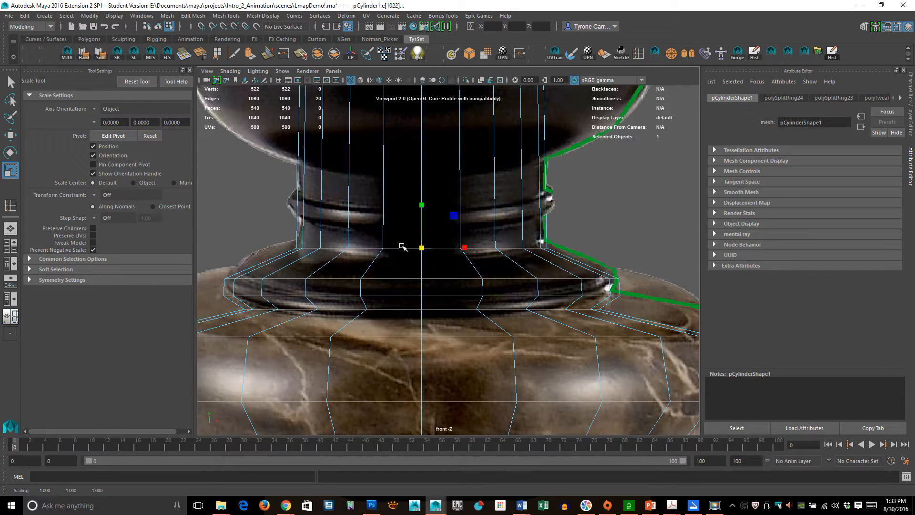
Try to save the scene file, accepting the student version notice
key(q)
key(ctrl+s)
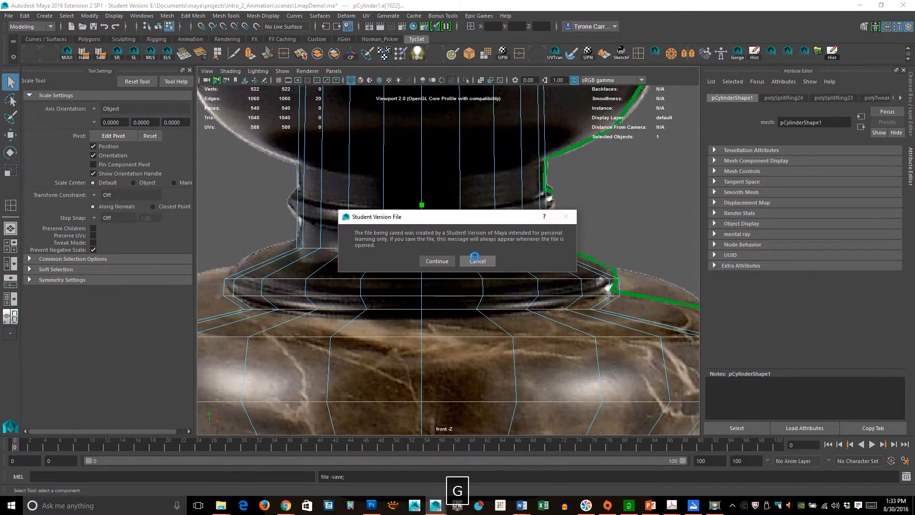
key(Return)
click(451, 259)
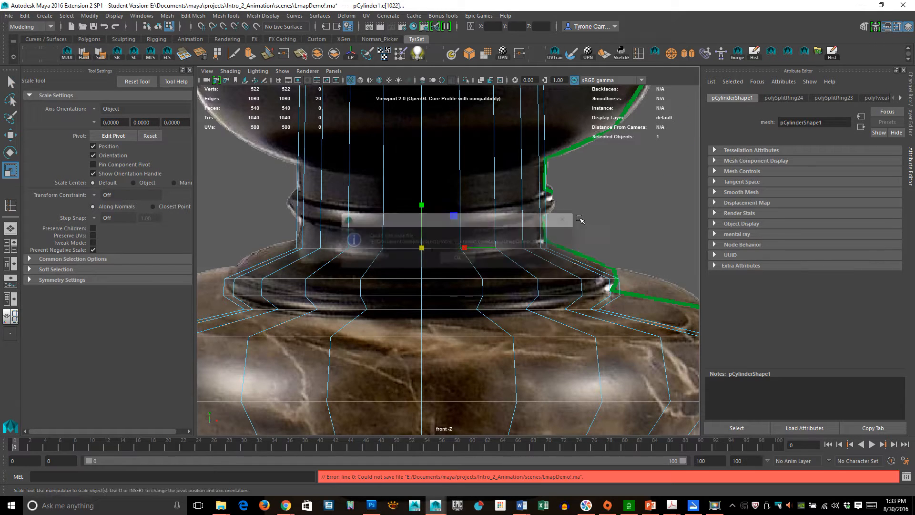
Insert two edge loops on the neck below the small ring and scale the upper one outward to the ring's widest edge
click(637, 53)
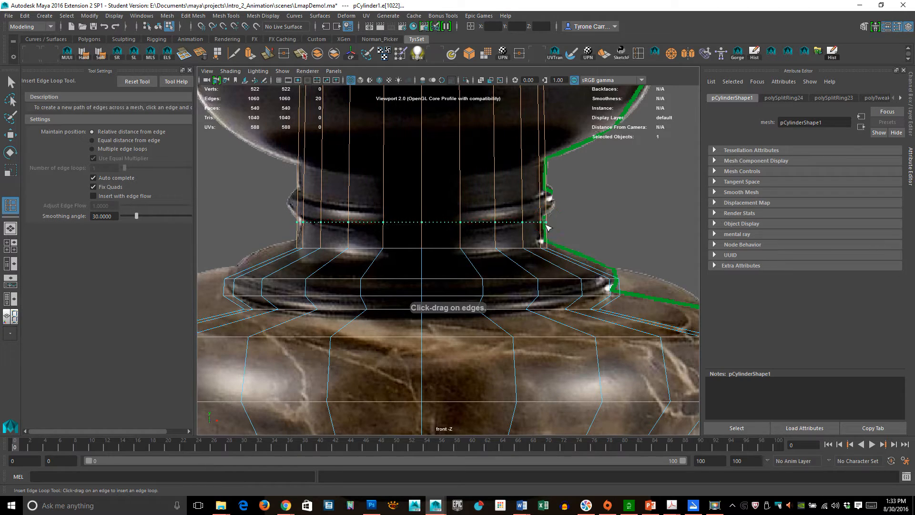
mouse_move(546, 226)
mouse_down()
mouse_move(544, 240)
mouse_move(547, 216)
mouse_up()
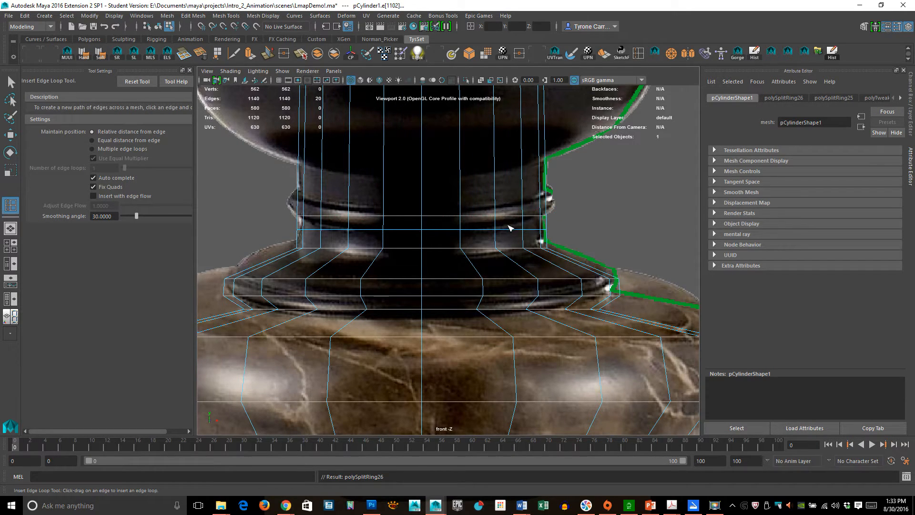
key(r)
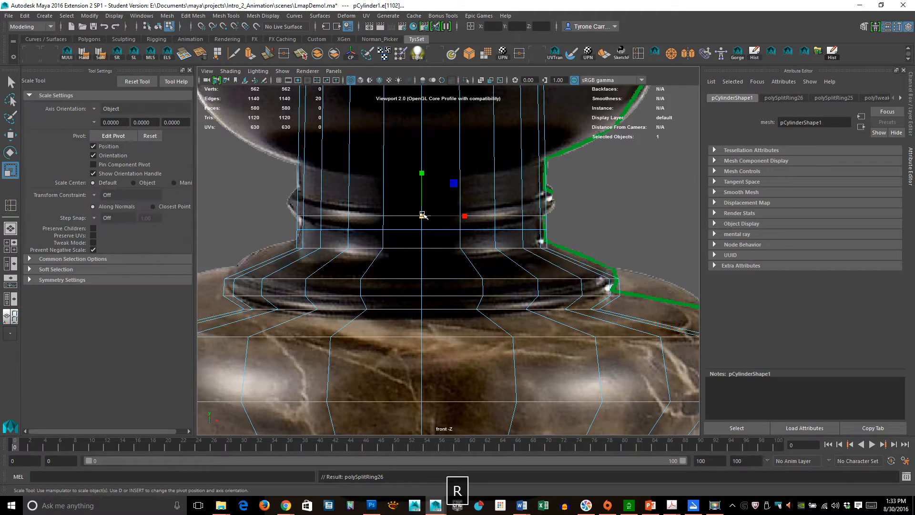
drag(422, 215, 442, 211)
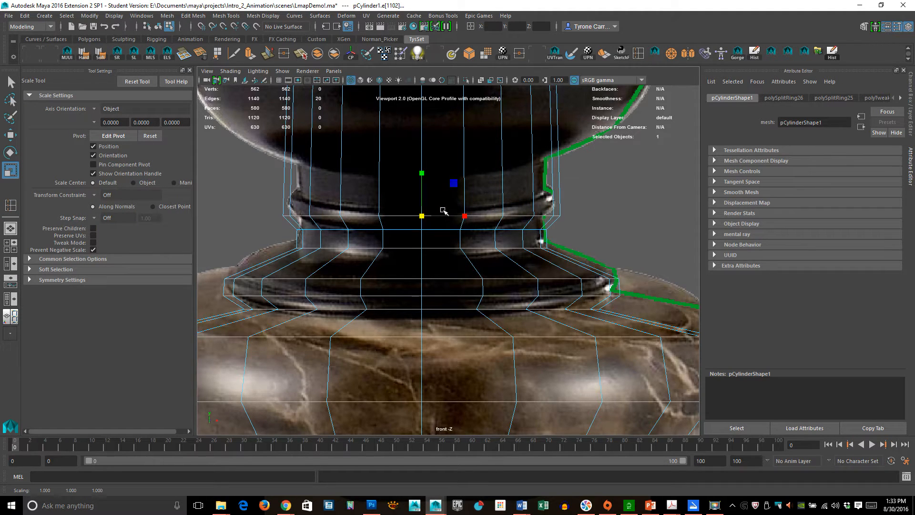
Insert an edge loop just above the ring's widest edge and scale it inward to round off the ring
key(g)
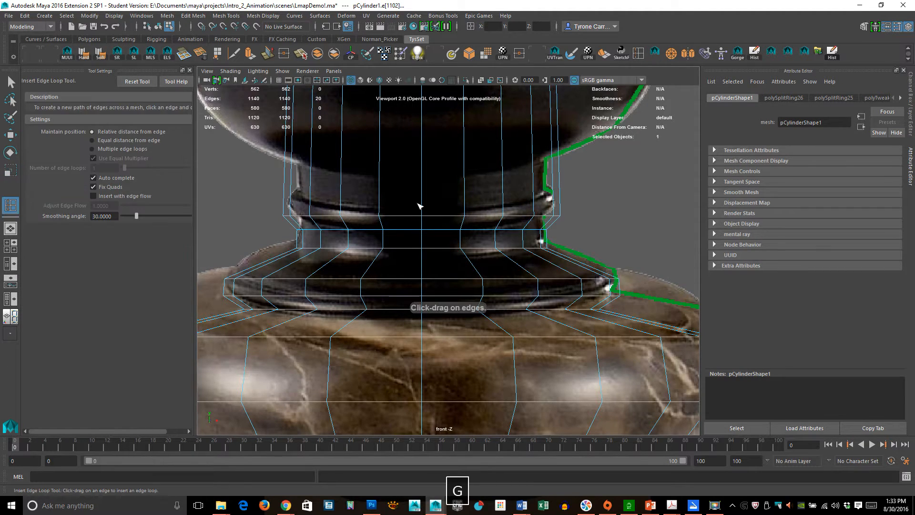
drag(421, 204, 423, 206)
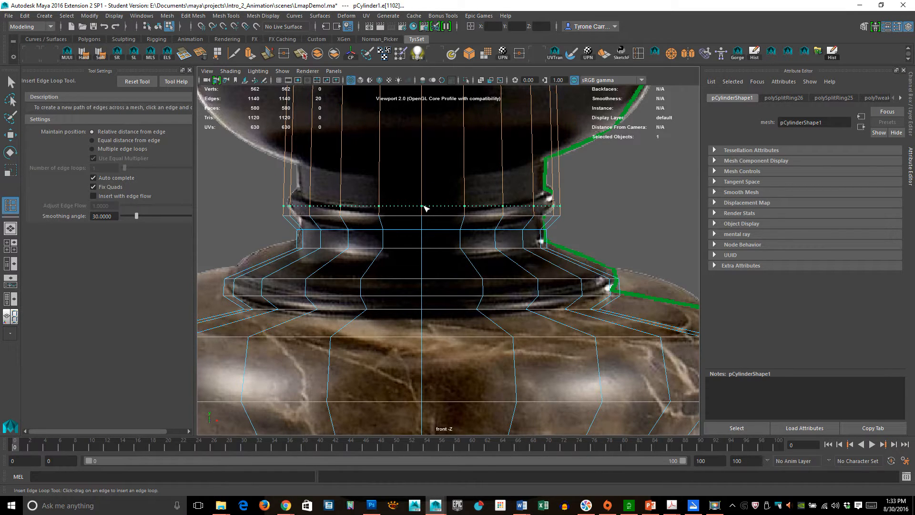
drag(426, 207, 426, 207)
key(r)
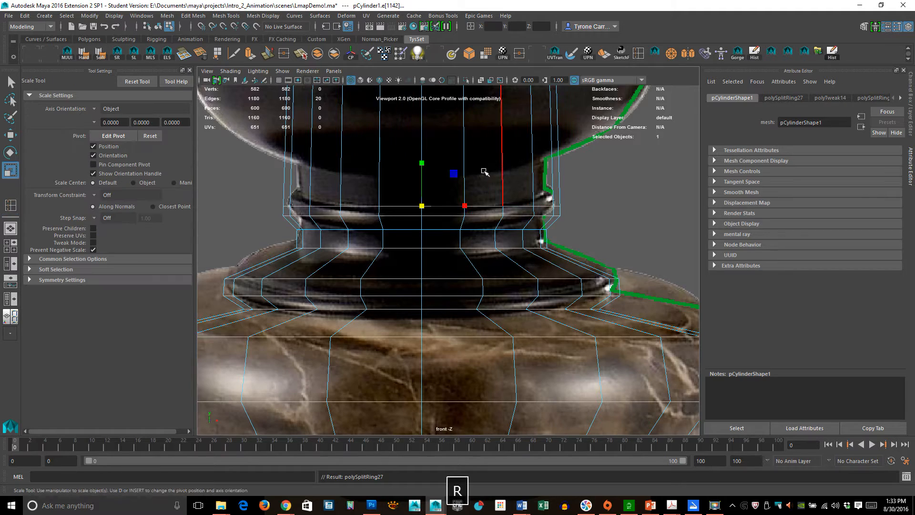
middle_drag(484, 172, 474, 178)
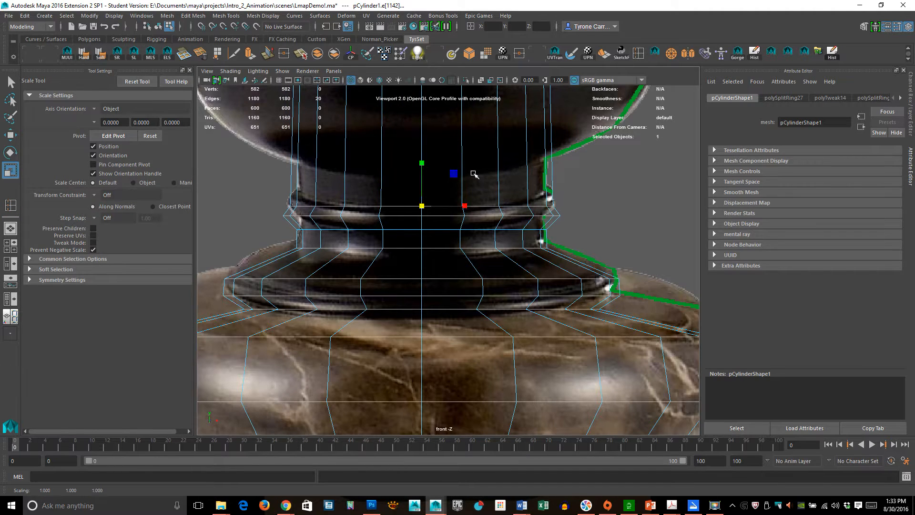
Insert another edge loop at the ring's upper edge and scale it inward to the width of the neck
key(g)
drag(422, 195, 424, 206)
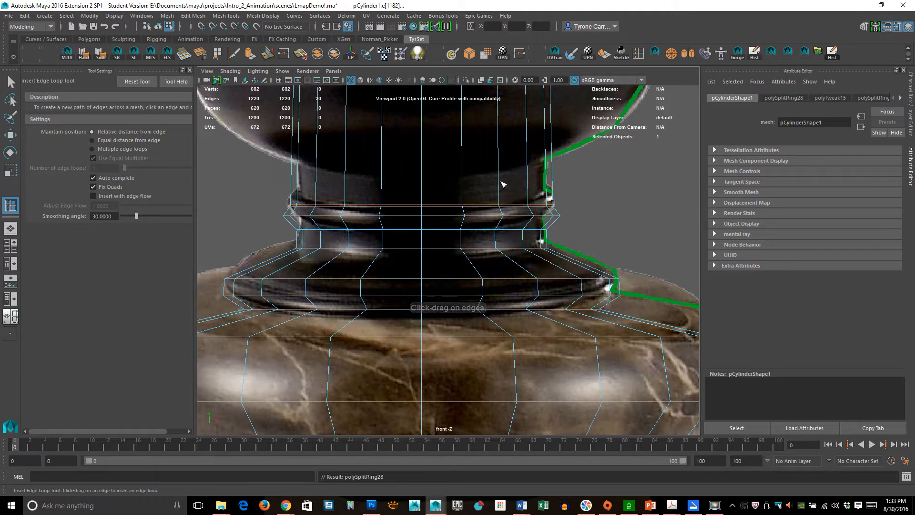
key(r)
middle_drag(508, 171, 493, 175)
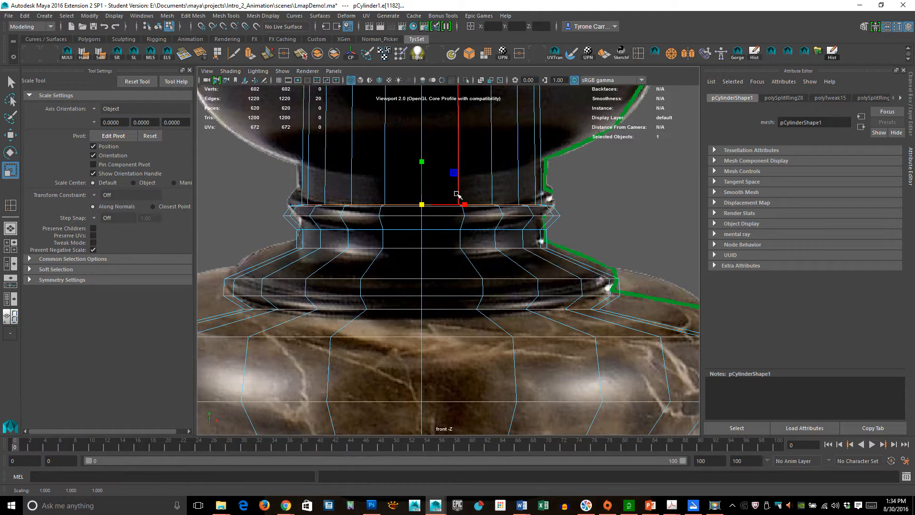
Insert an edge loop where the neck meets the black bulb and another on the lower bulb, scaling the latter outward to the outline
key(g)
drag(423, 182, 452, 174)
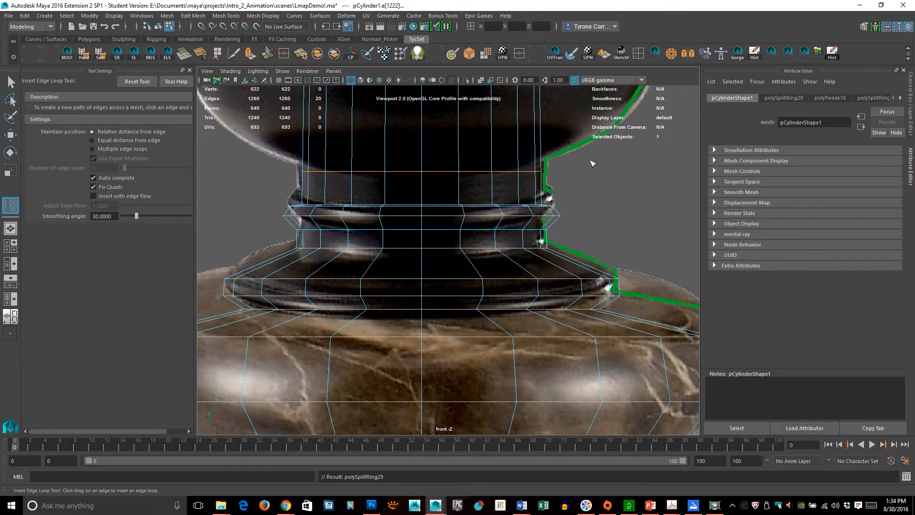
alt+middle_drag(593, 146, 581, 252)
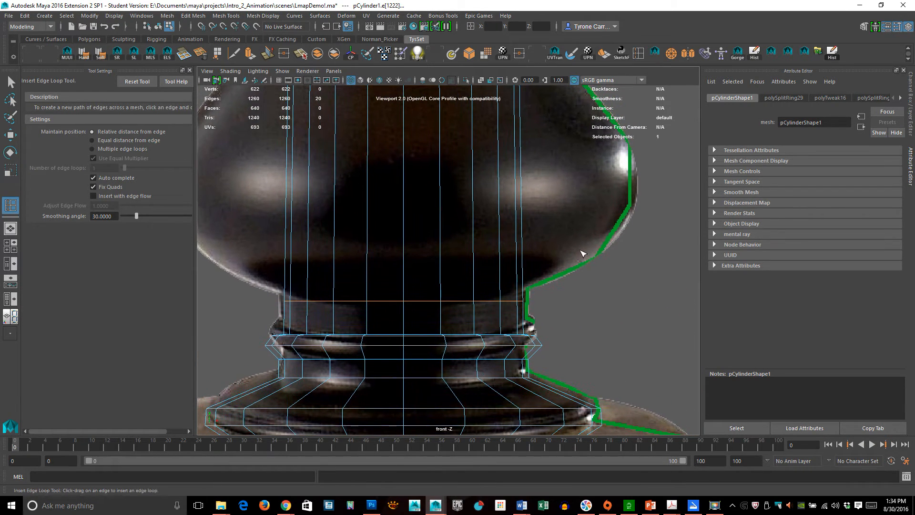
key(g)
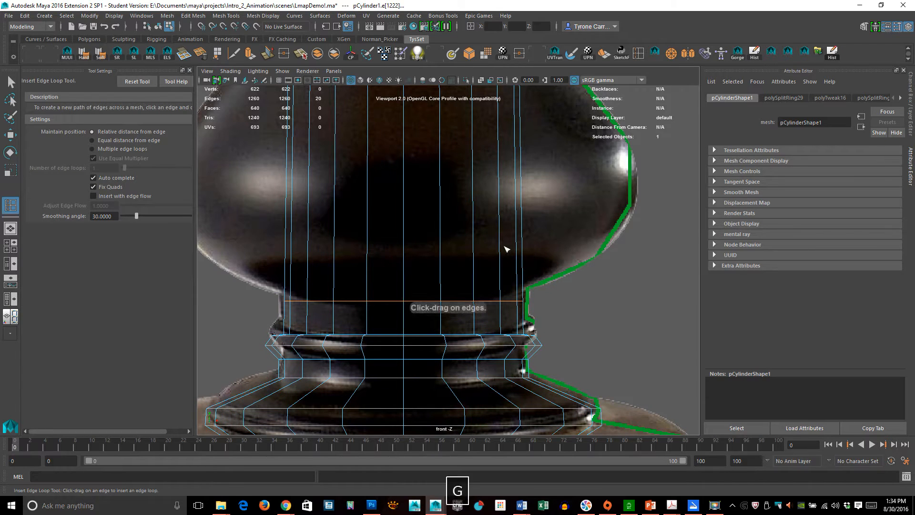
drag(500, 250, 500, 261)
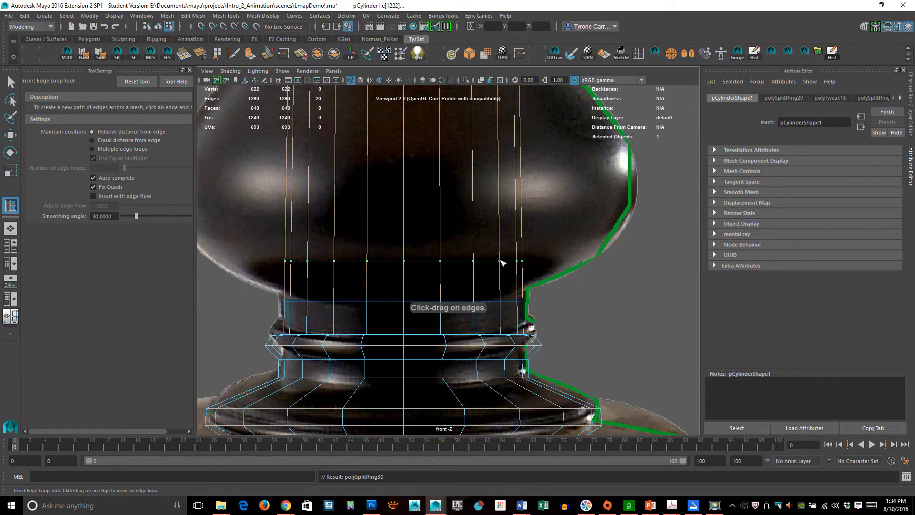
key(r)
drag(398, 260, 501, 262)
Insert an edge loop at the bulb's widest part, scale it outward to the outline and move it slightly down
key(y)
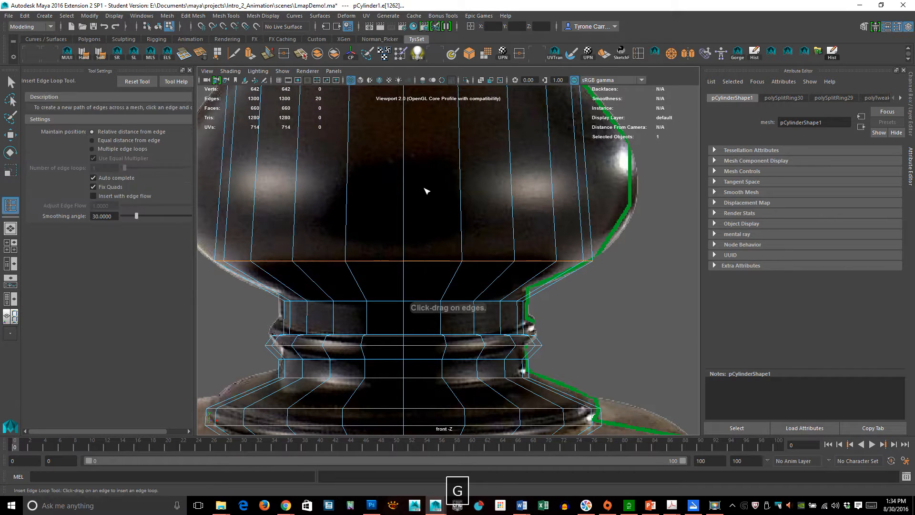
drag(408, 200, 409, 203)
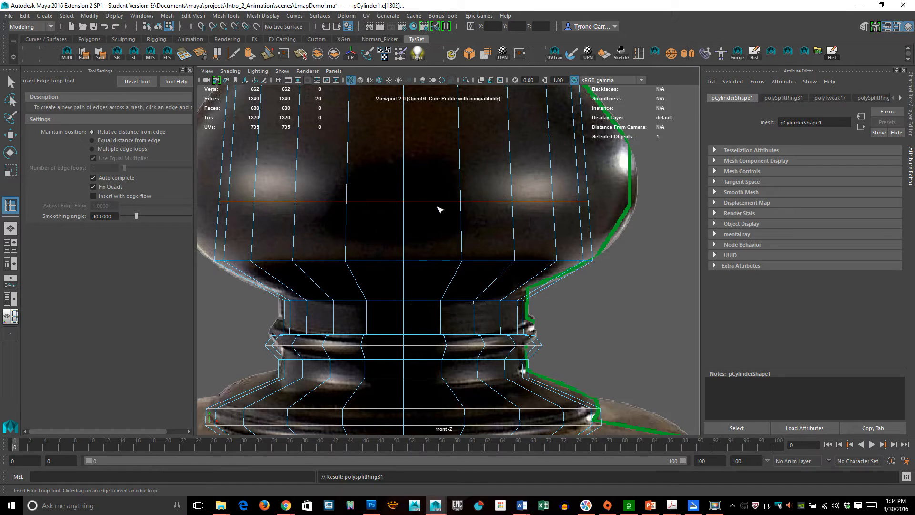
key(r)
drag(448, 202, 471, 205)
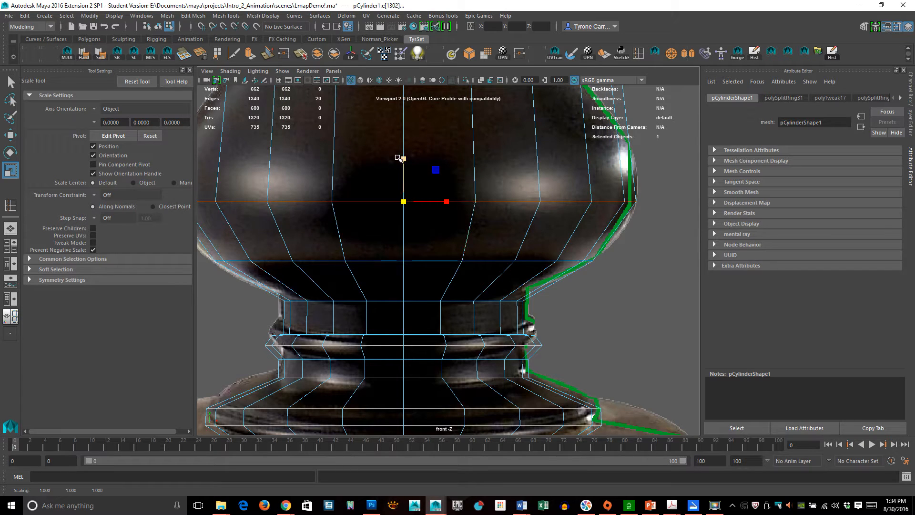
key(w)
drag(404, 155, 402, 158)
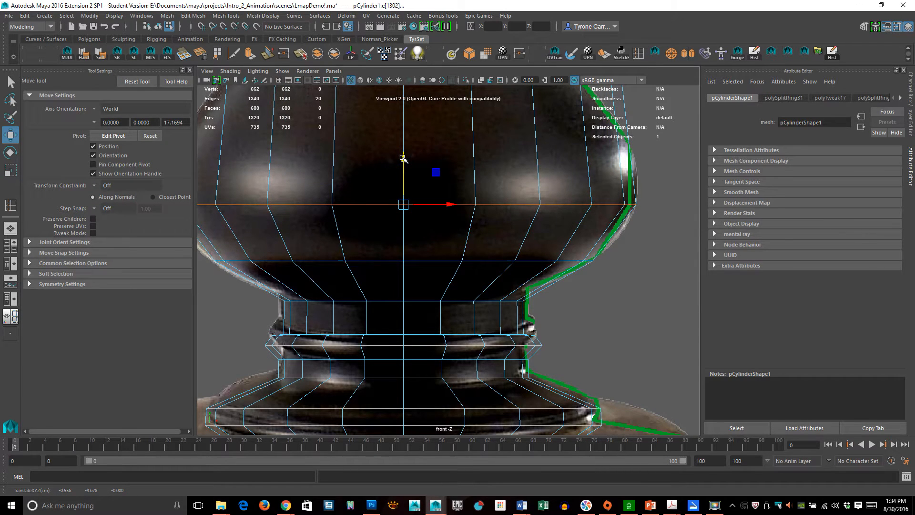
Insert an edge loop at the bulb's upper highlight and scale it slightly outward to match the reference
alt+middle_drag(465, 156, 473, 225)
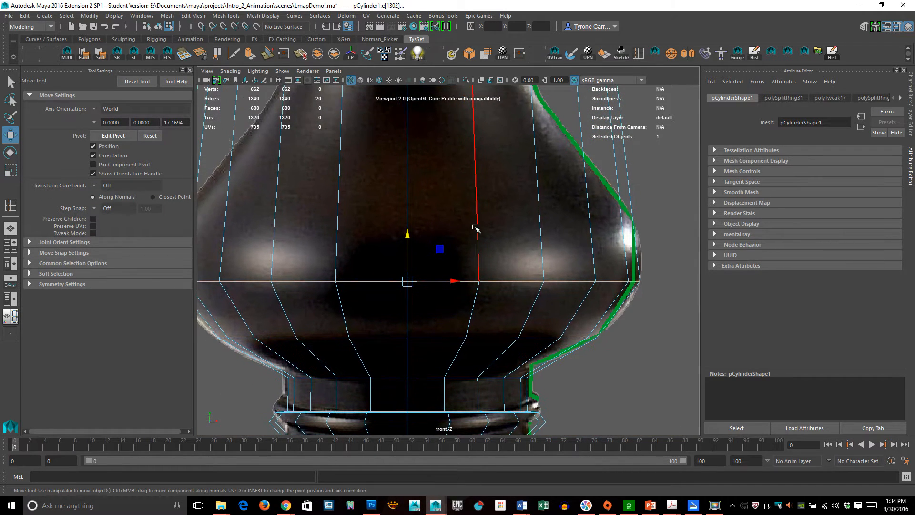
key(g)
drag(411, 229, 413, 246)
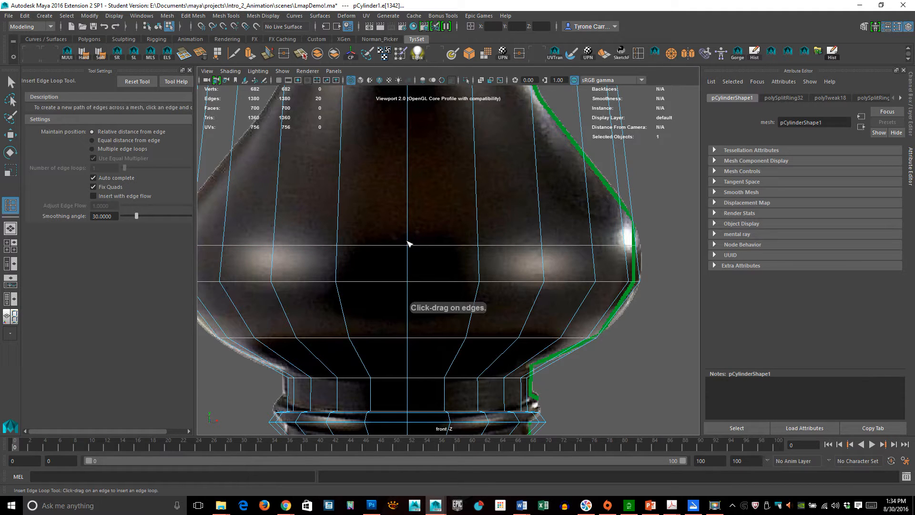
key(r)
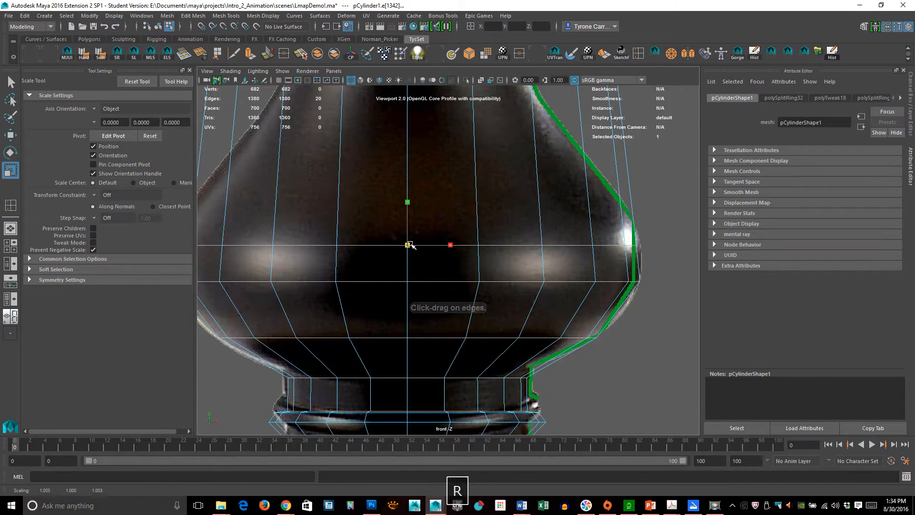
drag(407, 245, 418, 245)
Insert an edge loop on the bulb's upper shoulder and scale it inward to the tapering outline
key(y)
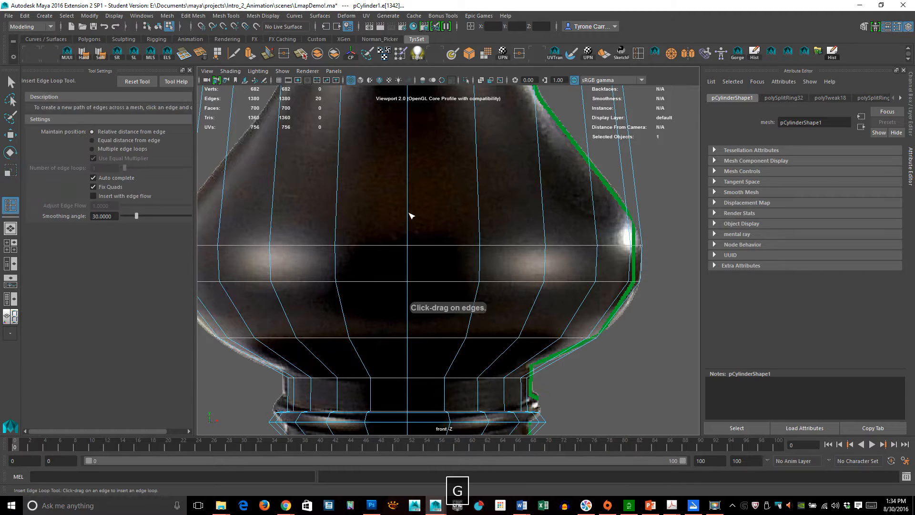
click(410, 179)
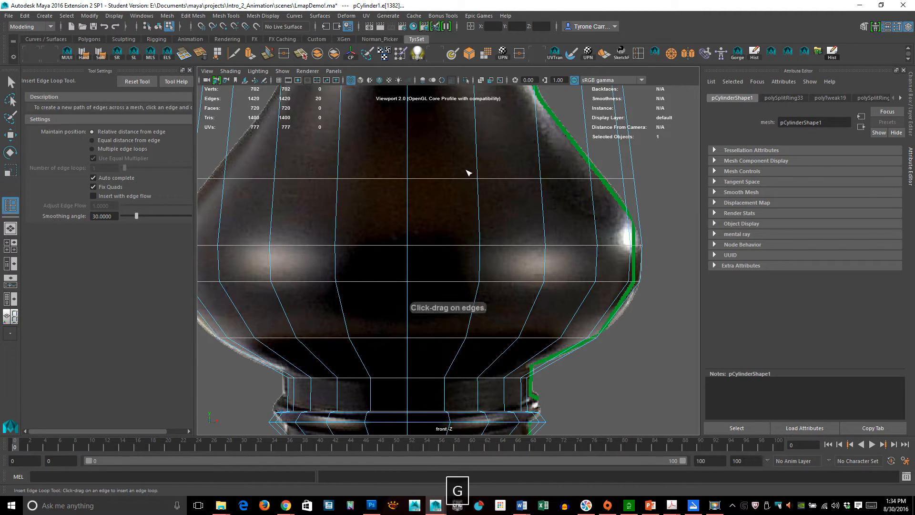
key(r)
drag(450, 177, 436, 176)
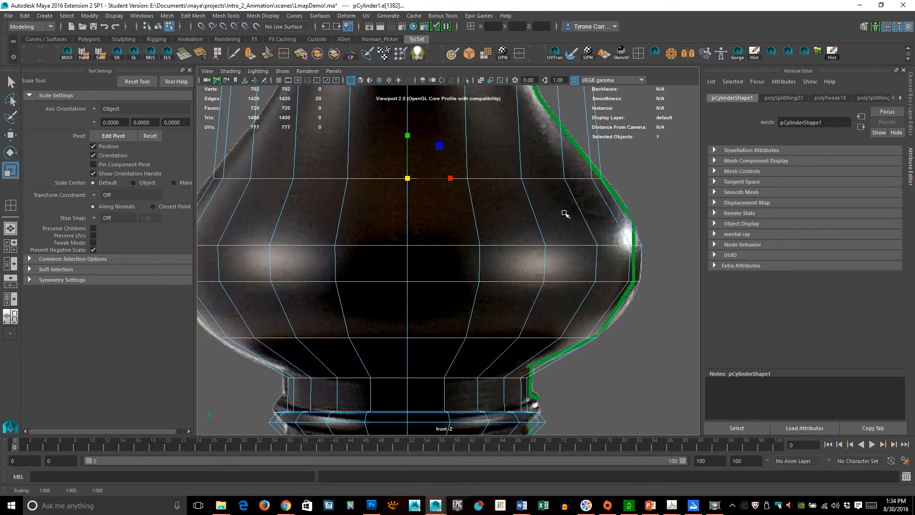
Insert an edge loop partway up the taper above the bulb and scale it inward to the green profile line
alt+middle_drag(495, 197, 527, 310)
key(g)
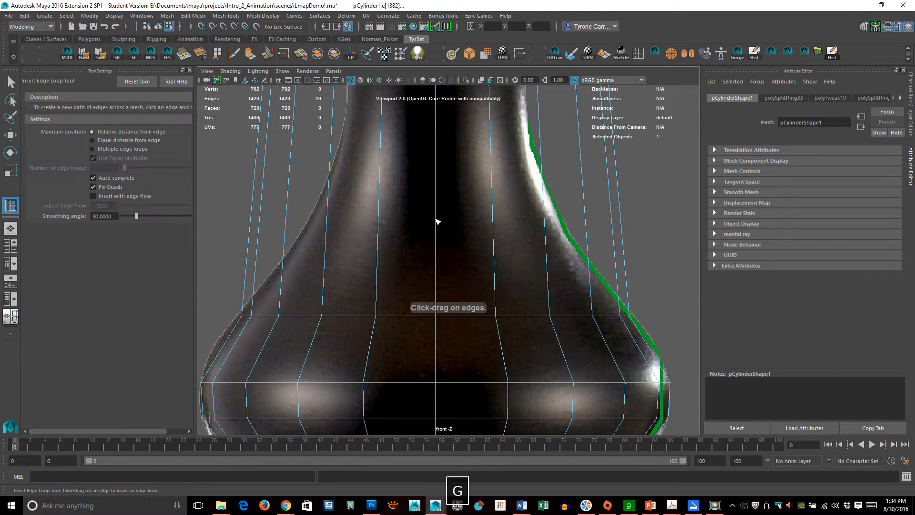
drag(435, 228, 442, 223)
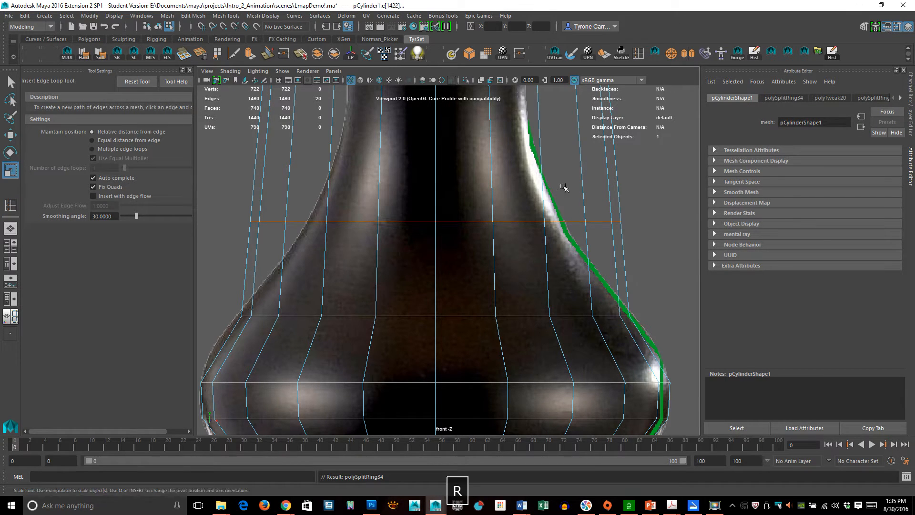
key(r)
middle_drag(559, 195, 518, 287)
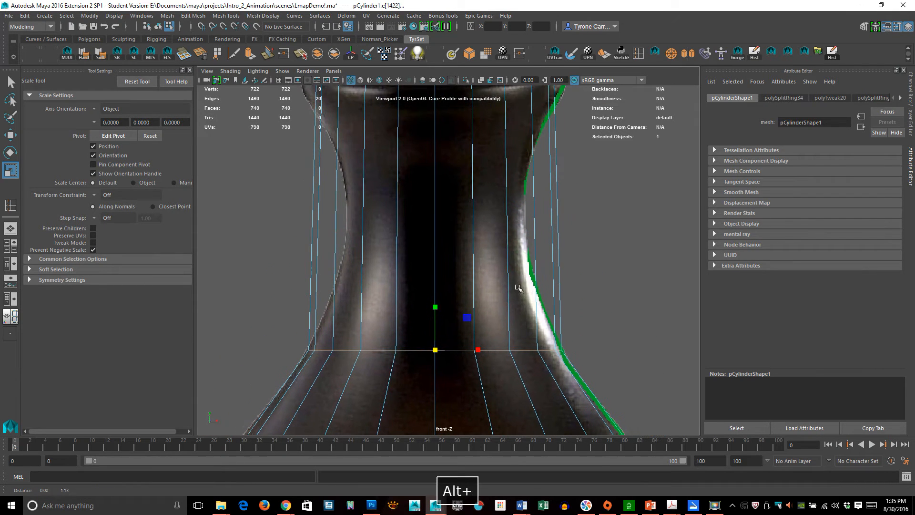
Insert an edge loop at the start of the narrow upper stem and scale it inward to the reference width
key(g)
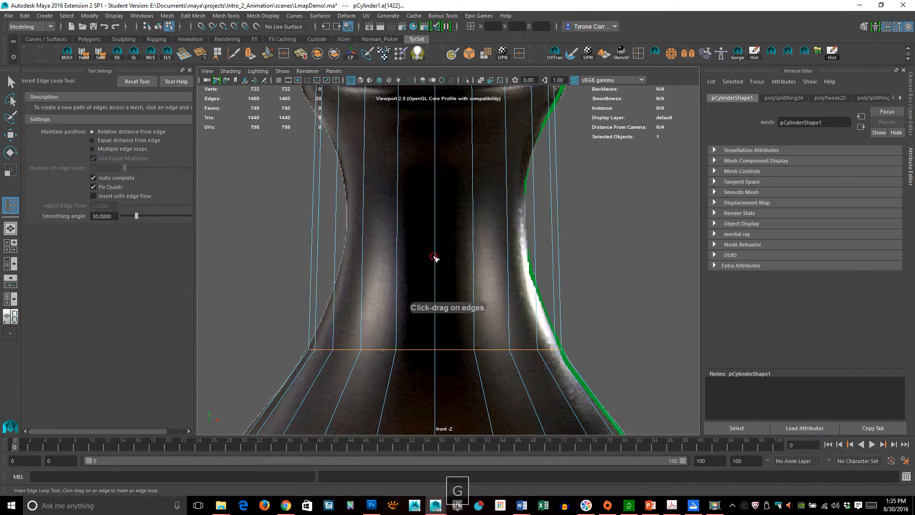
drag(434, 257, 436, 260)
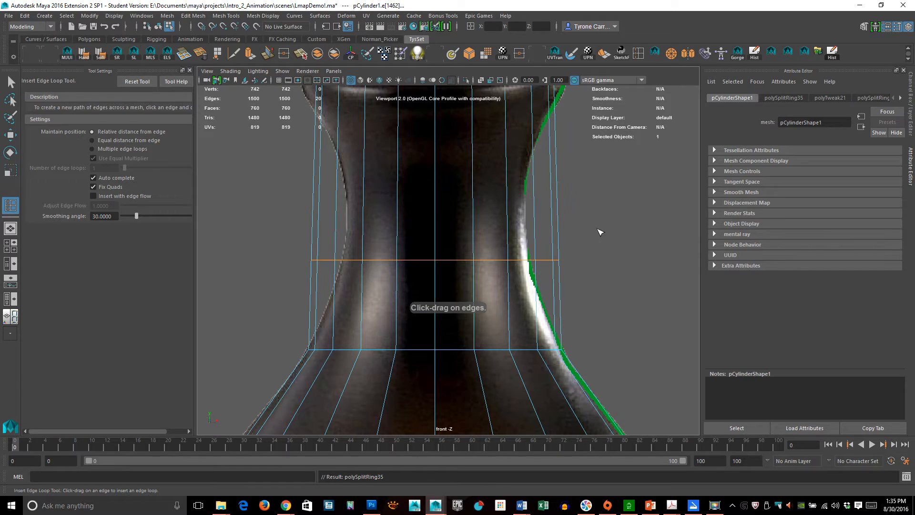
key(g)
key(r)
middle_drag(600, 223, 565, 234)
Insert an edge loop at the top of the narrow stem, where the profile begins to flare outward
key(g)
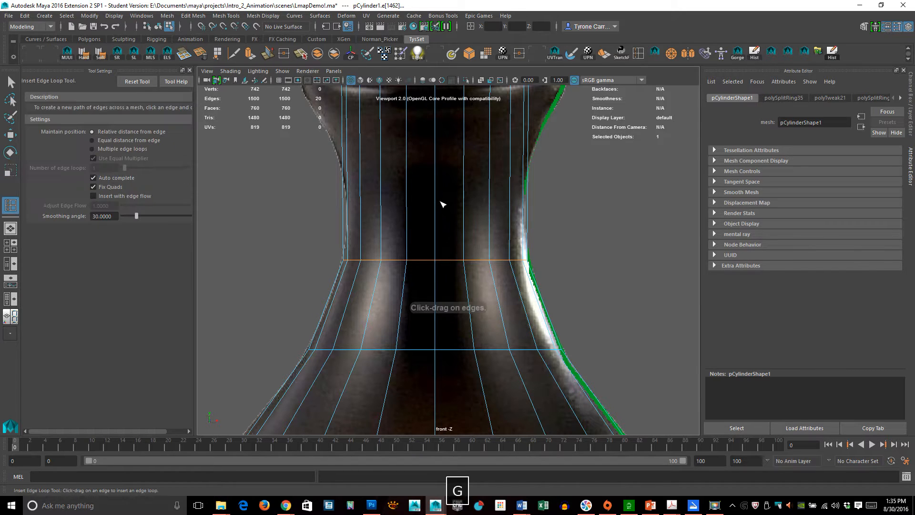
click(439, 177)
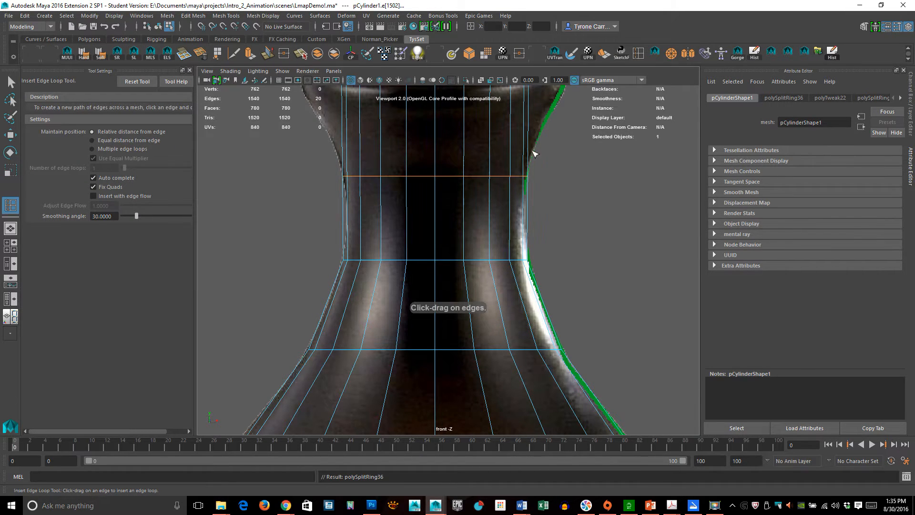
key(r)
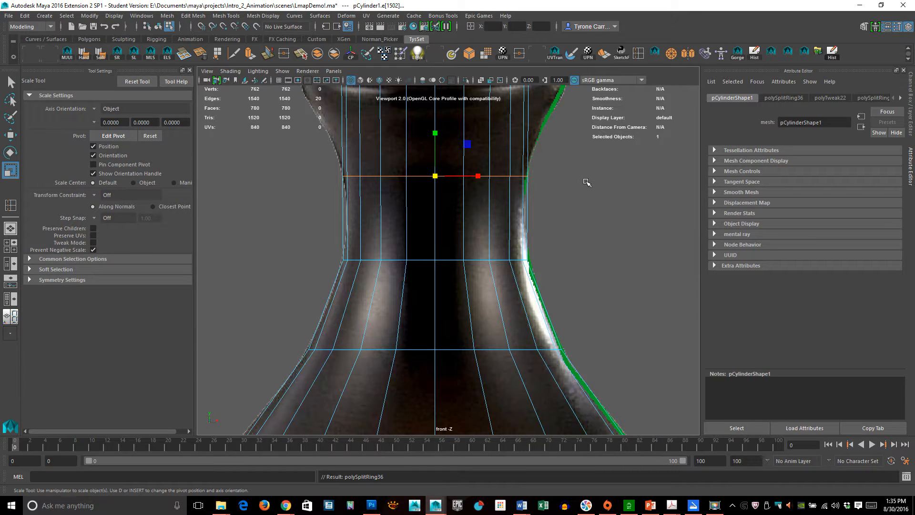
Insert an edge loop on the flare just below the collar and scale it outward to the green profile line
alt+middle_drag(592, 177, 565, 268)
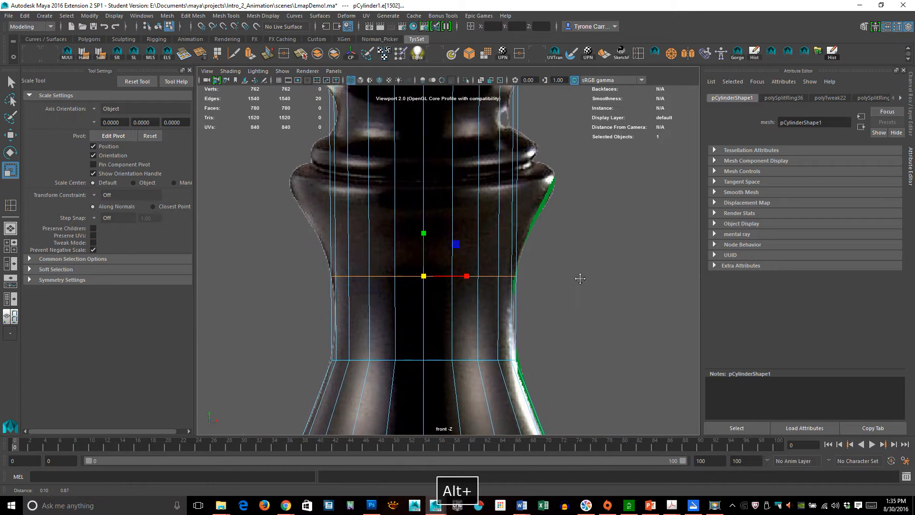
key(g)
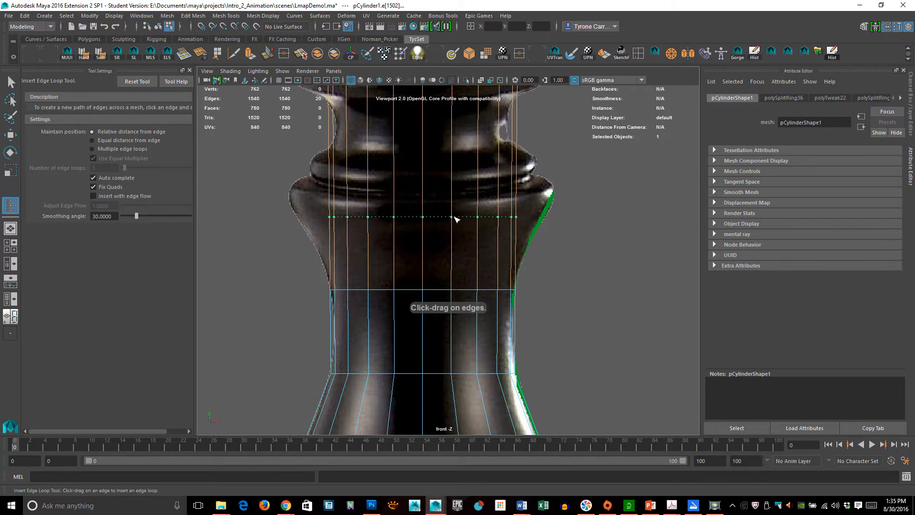
click(454, 217)
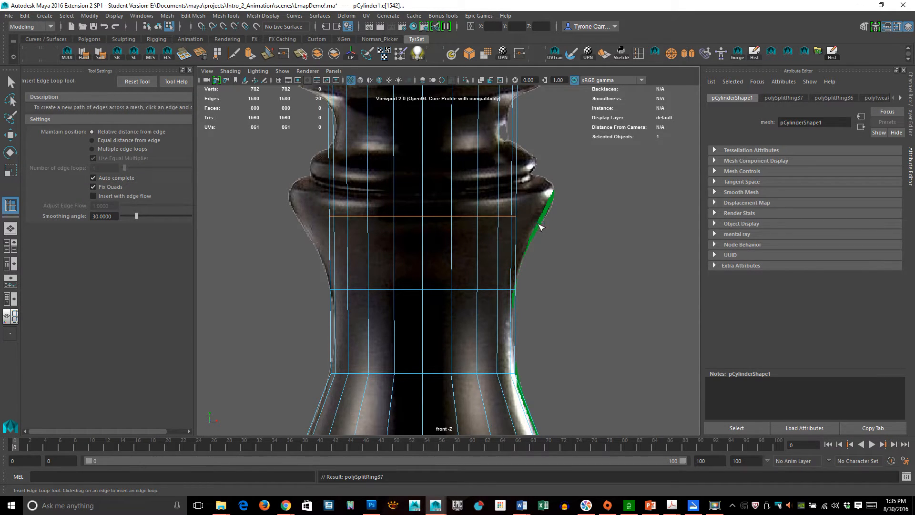
key(r)
middle_drag(415, 259, 461, 253)
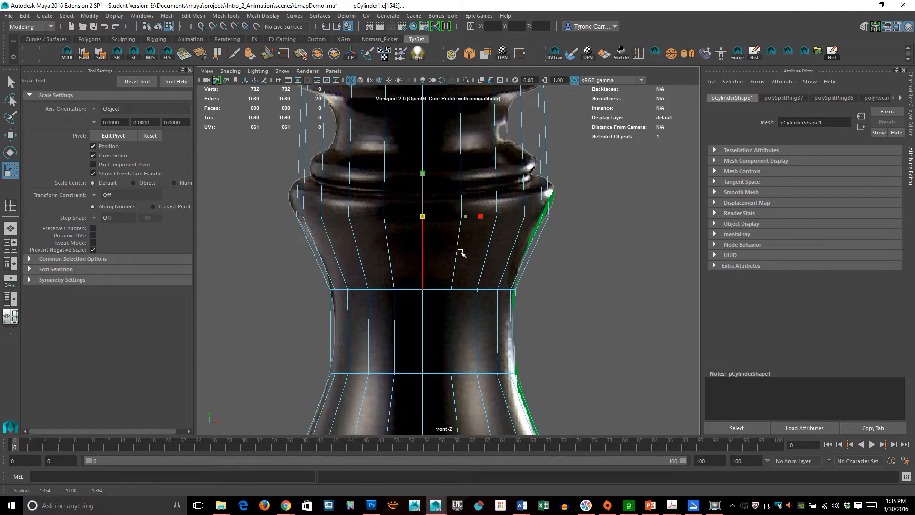
key(ctrl+z)
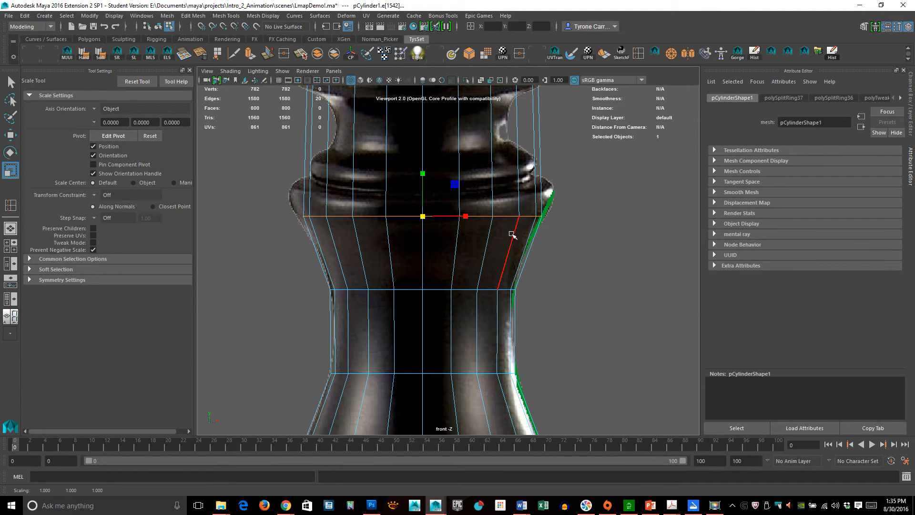
Insert an edge loop at the collar's widest point and scale it outward to the reference edge
key(g)
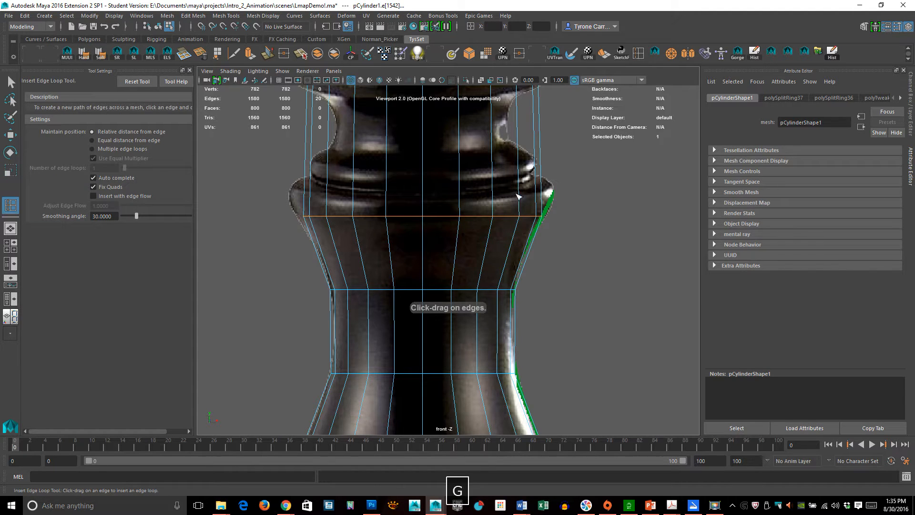
mouse_move(518, 197)
mouse_down()
mouse_move(522, 203)
mouse_move(524, 192)
mouse_move(509, 198)
mouse_move(521, 202)
mouse_up()
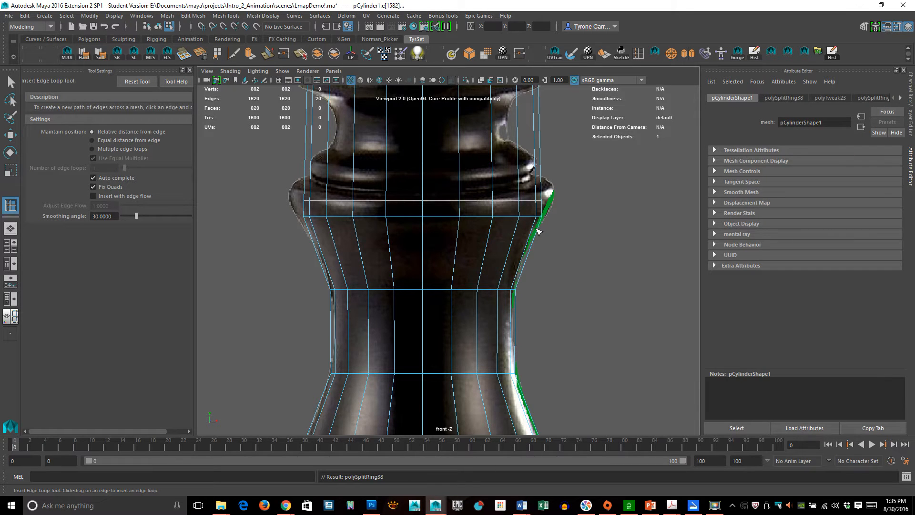
key(r)
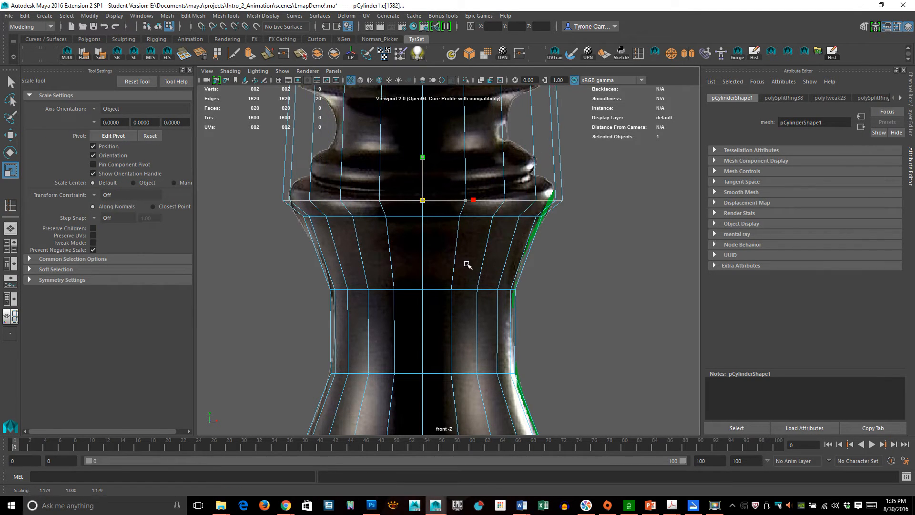
middle_drag(466, 265, 454, 266)
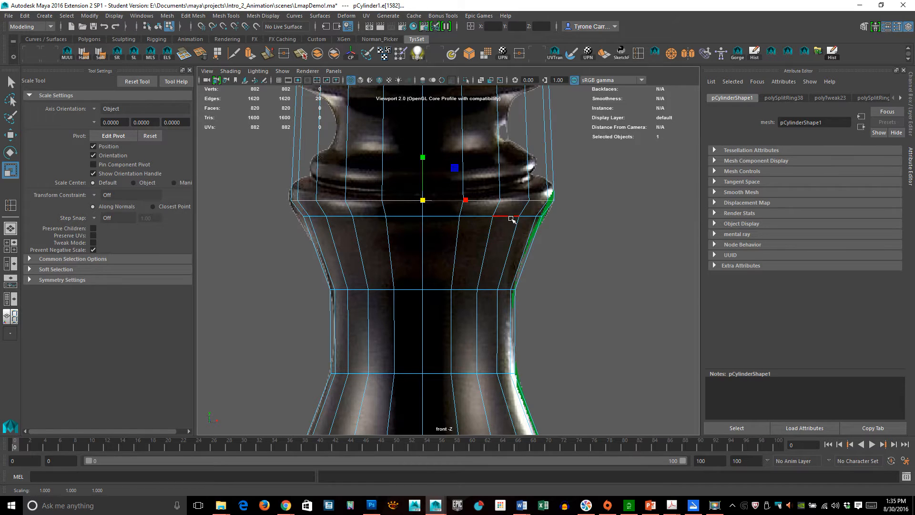
Insert two coinciding edge loops at the collar's top rim and scale the second inward to form the ledge beneath the ring
key(g)
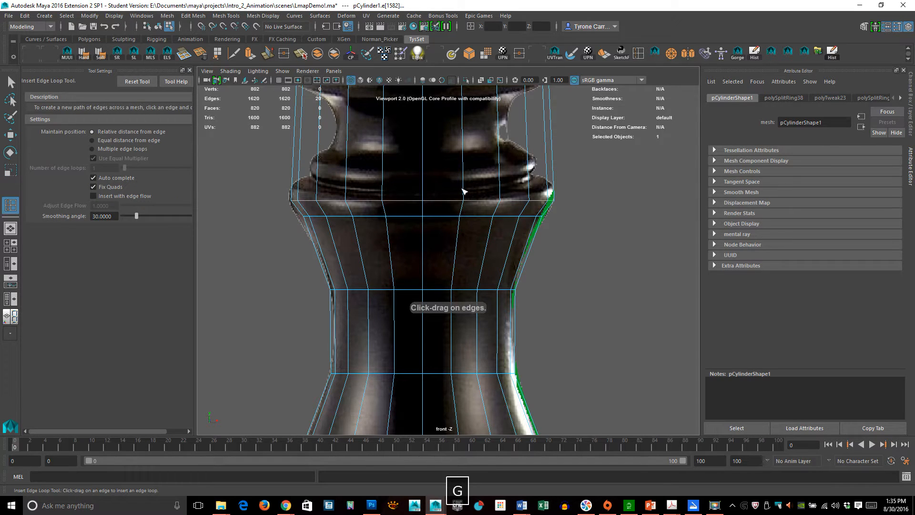
drag(462, 191, 544, 197)
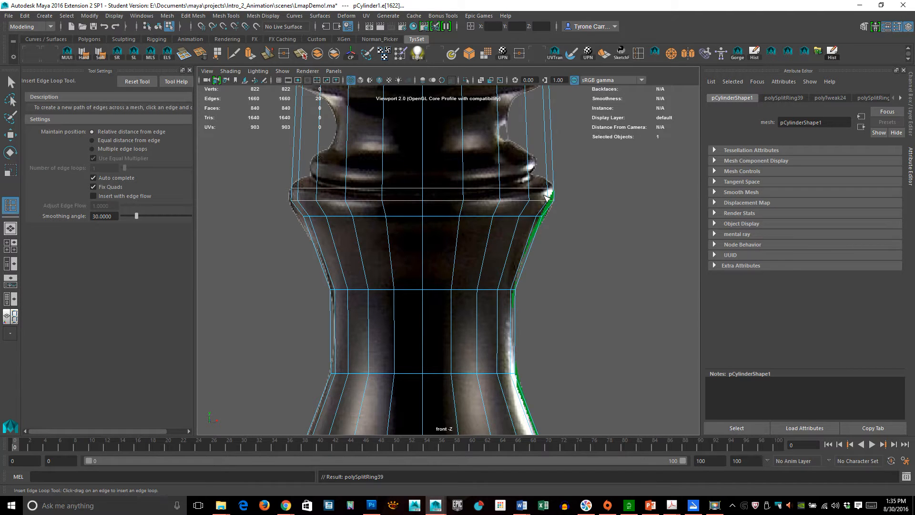
key(r)
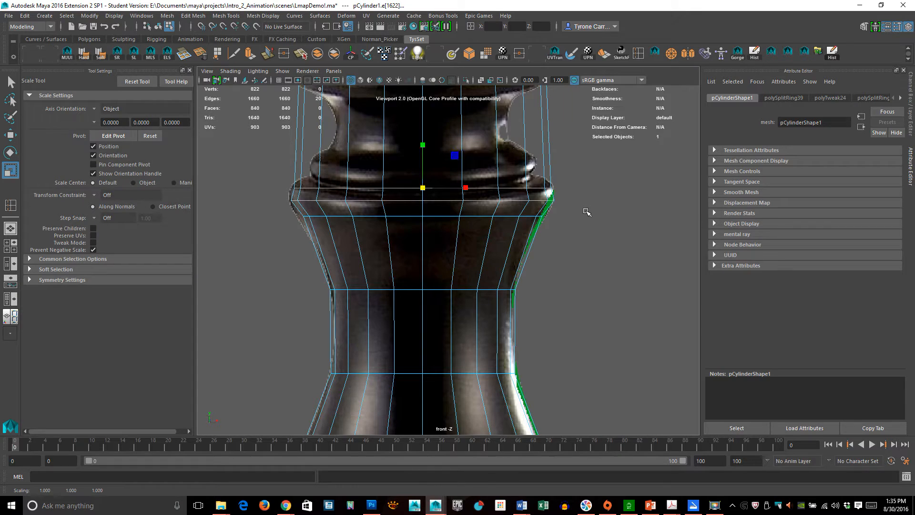
key(y)
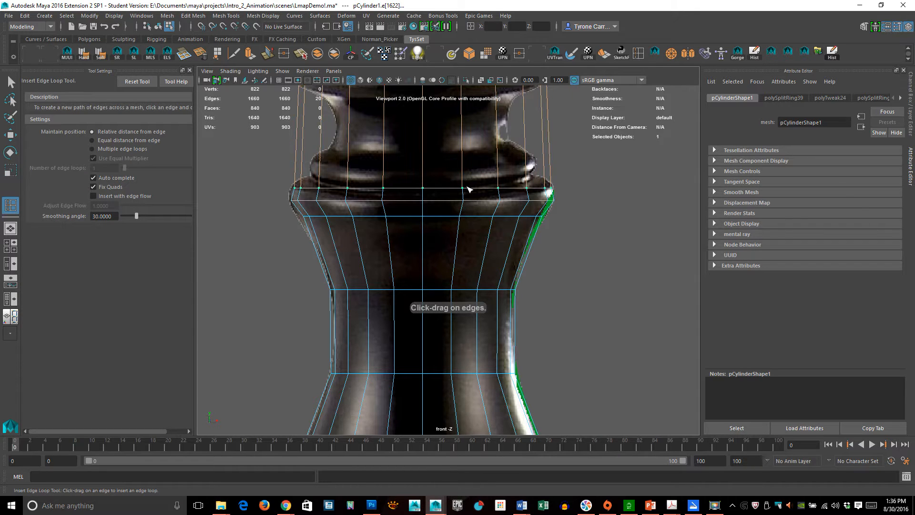
click(470, 181)
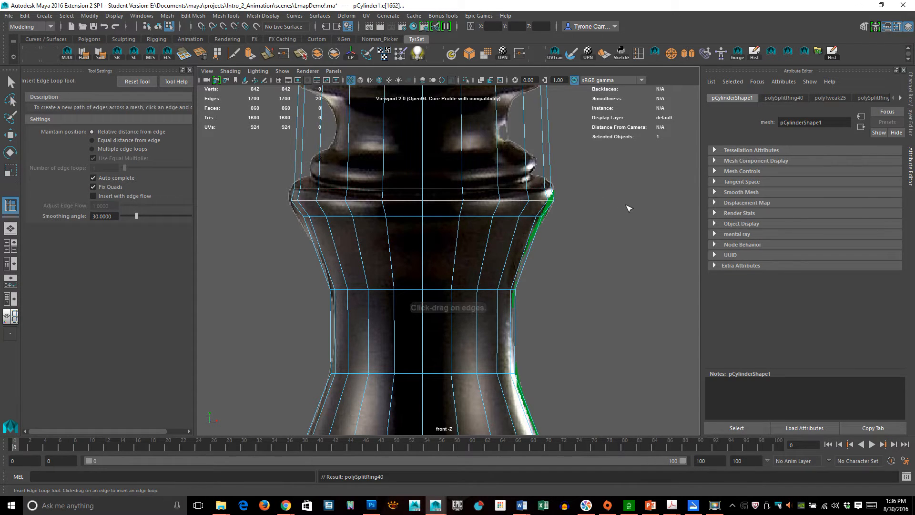
key(r)
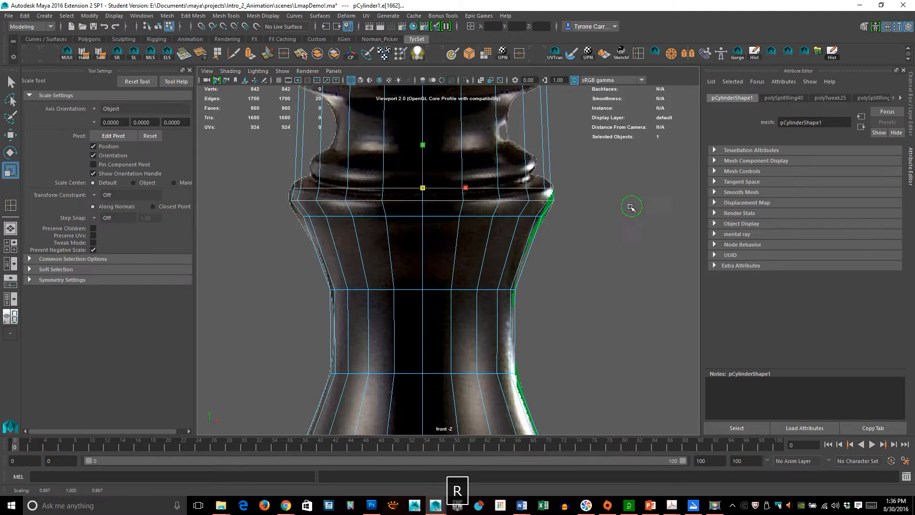
middle_drag(633, 205, 601, 210)
Insert edge loops at the lower edge and middle of the ring above the collar, scaling each slightly outward to the reference
key(y)
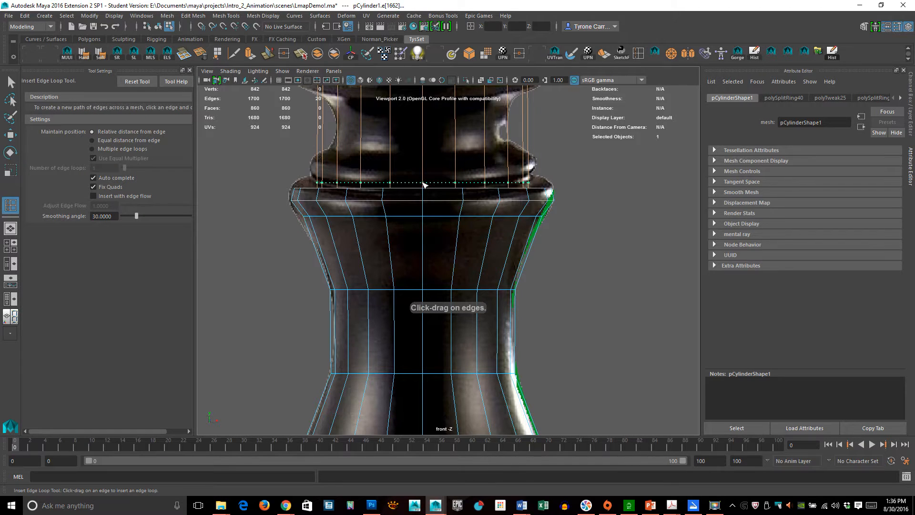
click(425, 179)
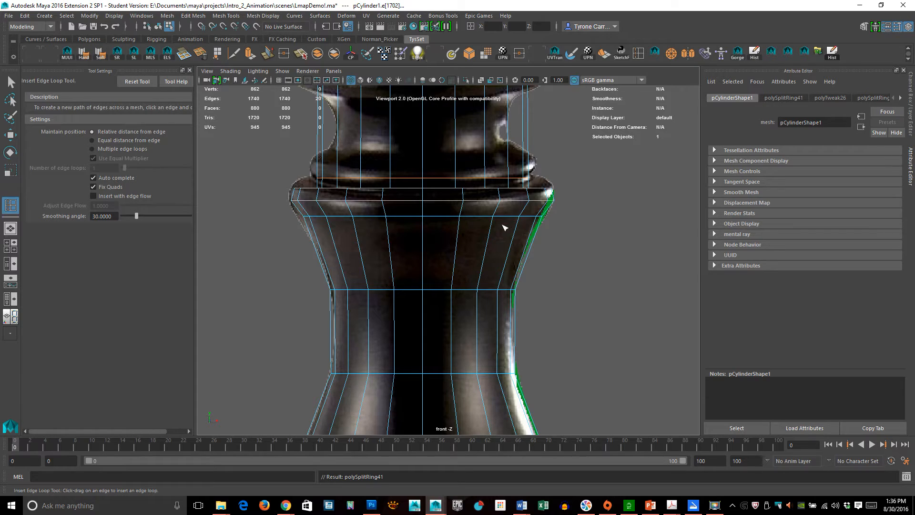
key(r)
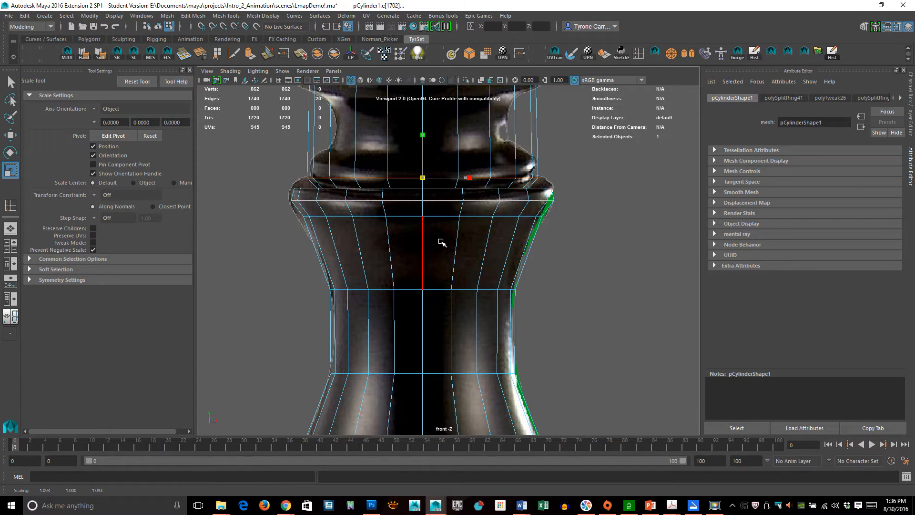
key(g)
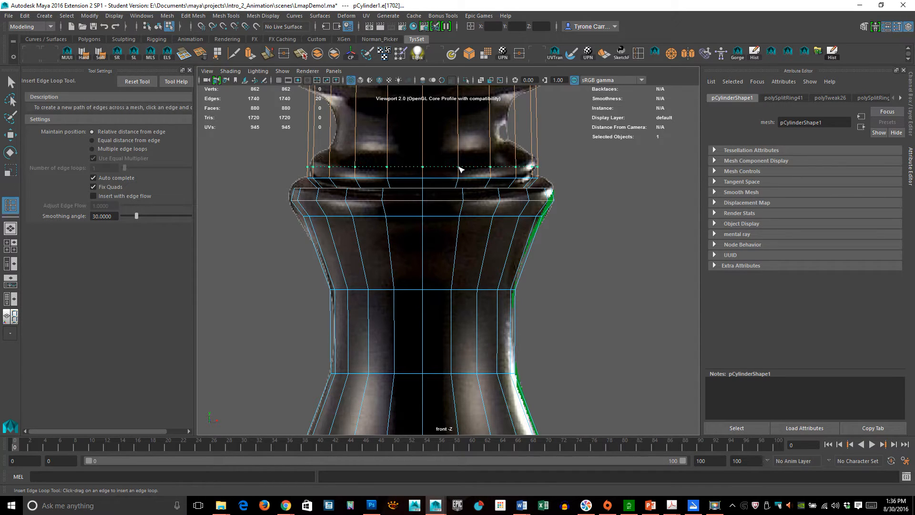
click(461, 168)
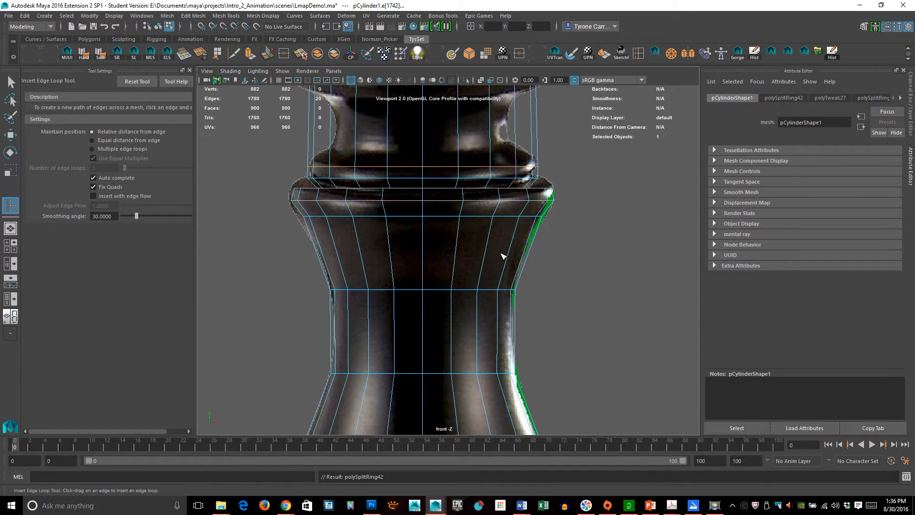
key(r)
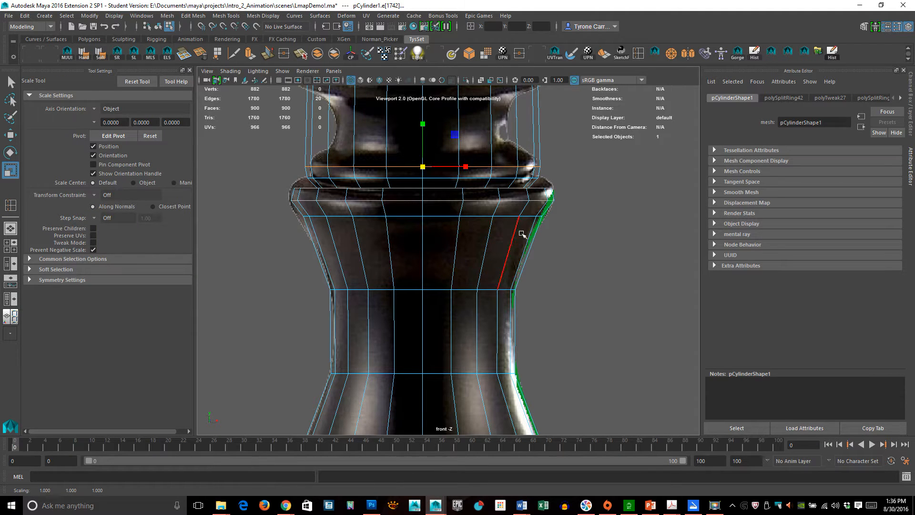
key(r)
Insert edge loops on the ring's upper slope and at the base of the short neck, scaling each inward to the outline
key(g)
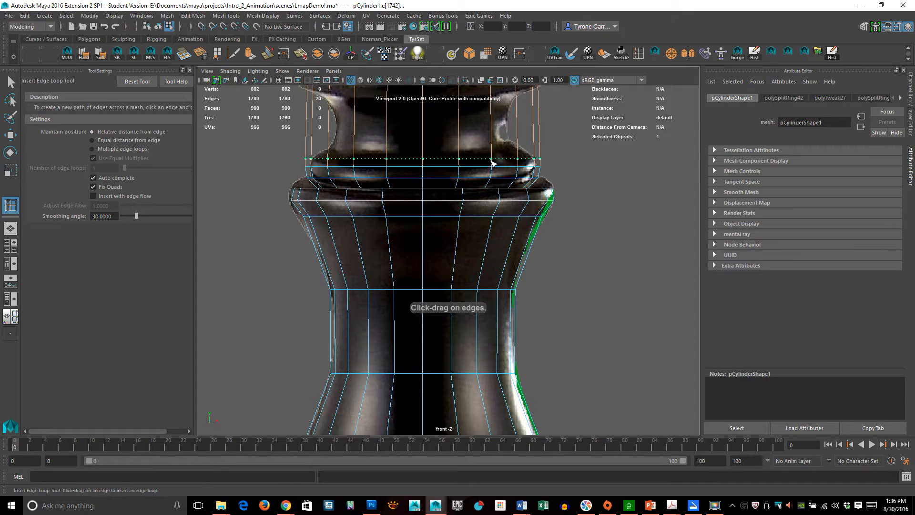
click(493, 163)
key(r)
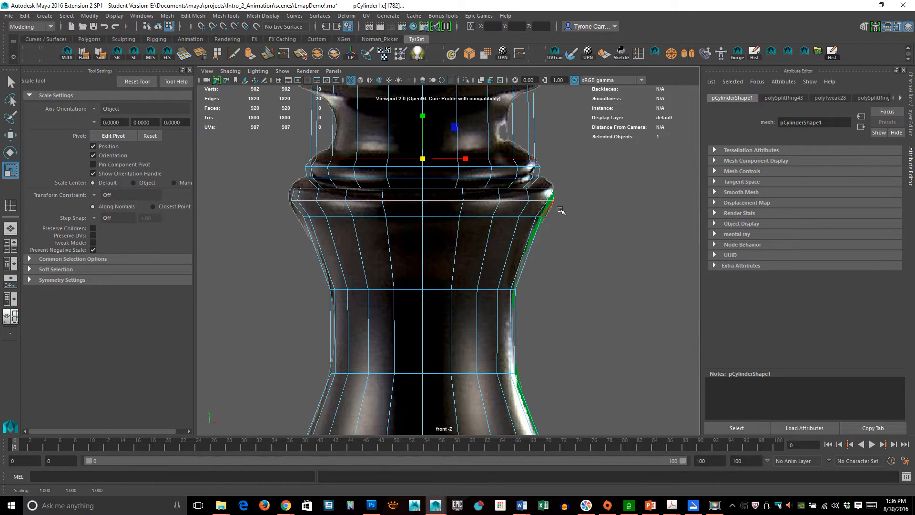
key(g)
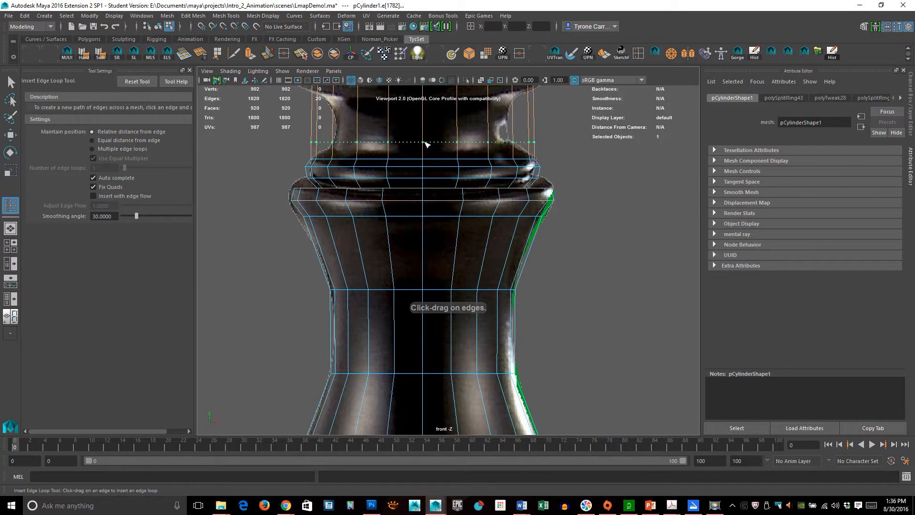
click(426, 149)
key(r)
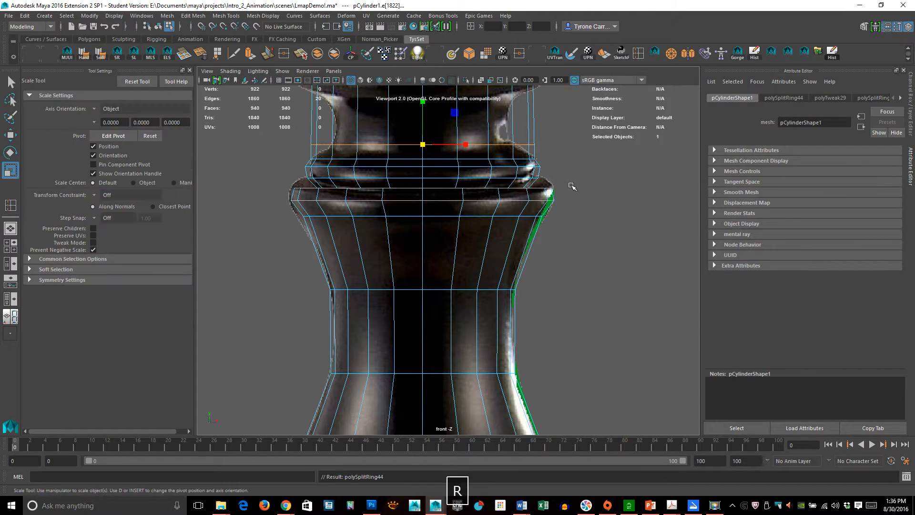
middle_drag(571, 185, 549, 207)
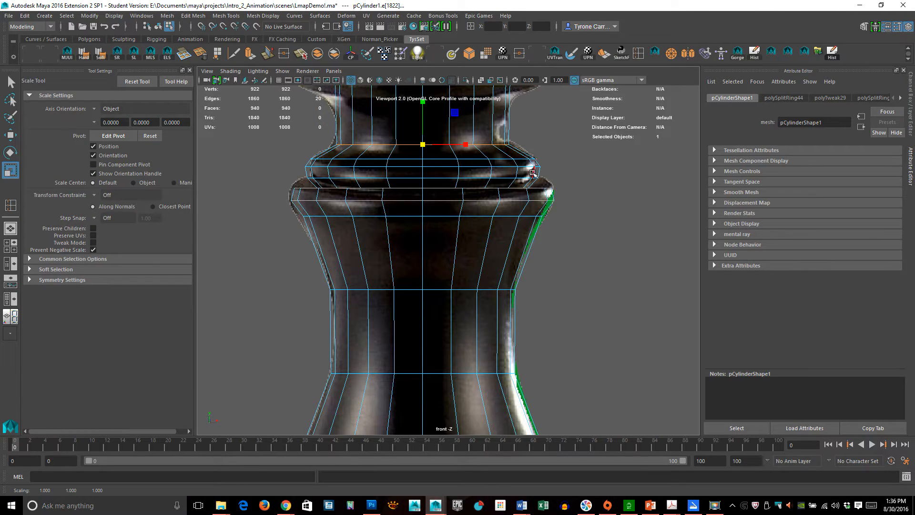
Insert edge loops partway up the short neck and just under the next ring, scaling the upper loop slightly outward
alt+middle_drag(533, 173, 530, 252)
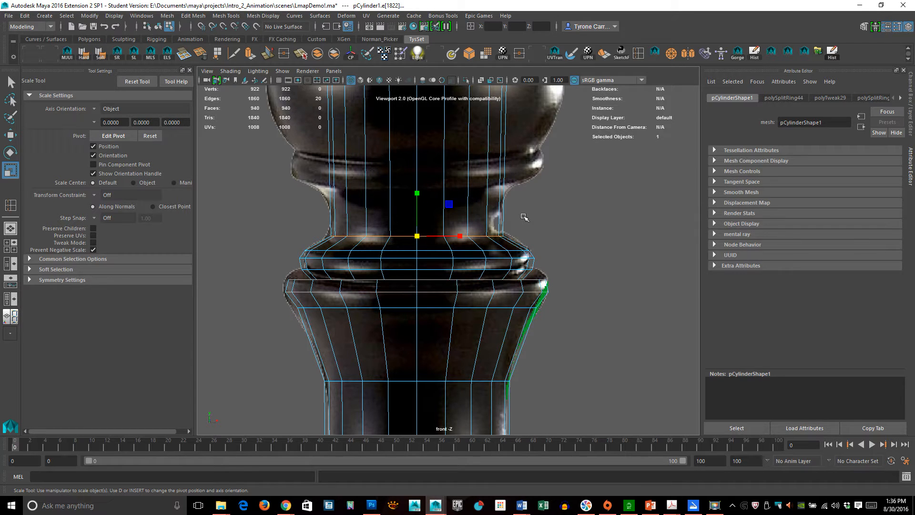
key(r)
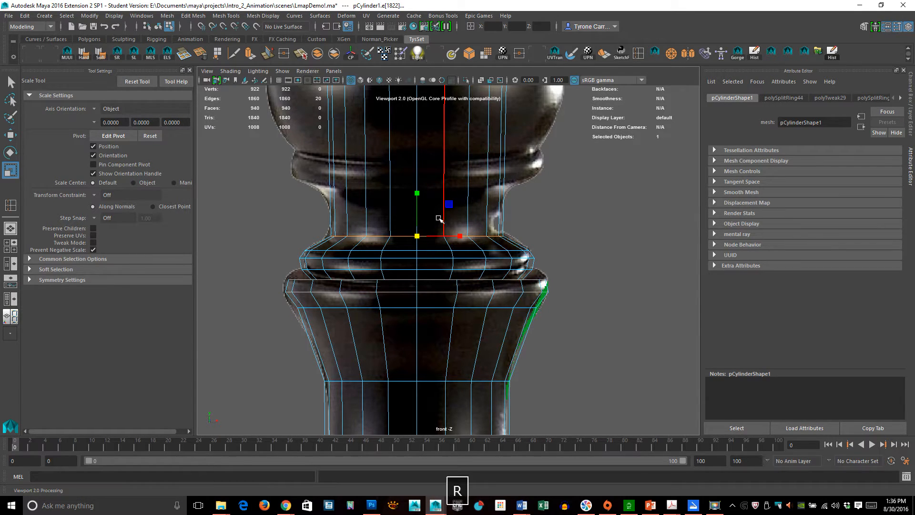
key(g)
drag(443, 220, 444, 216)
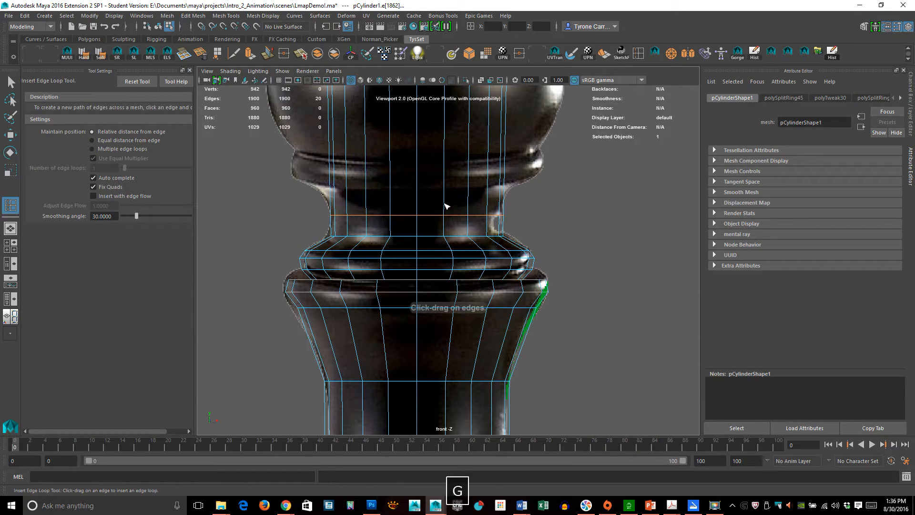
drag(445, 206, 444, 190)
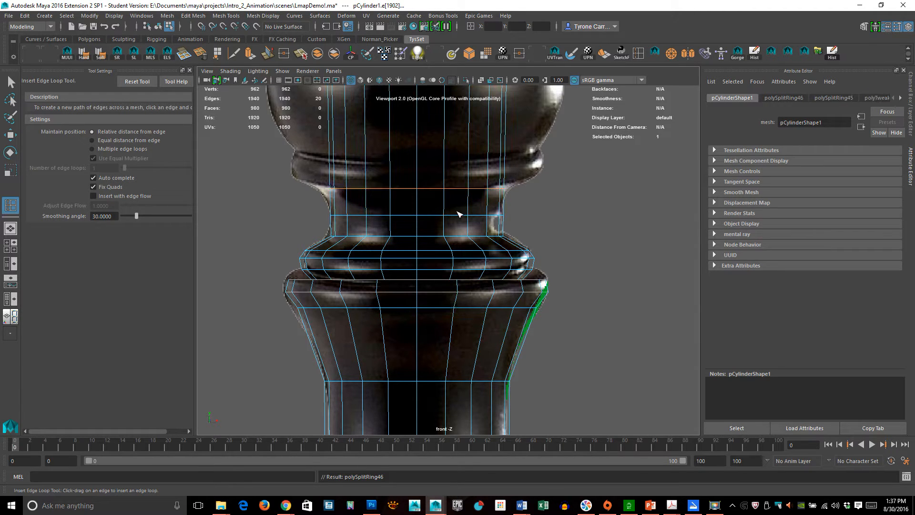
key(r)
middle_drag(429, 235, 435, 233)
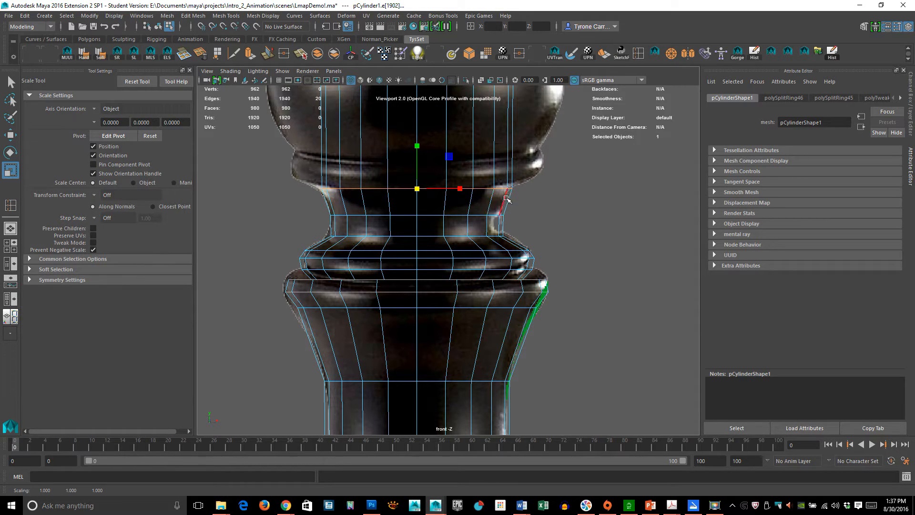
key(y)
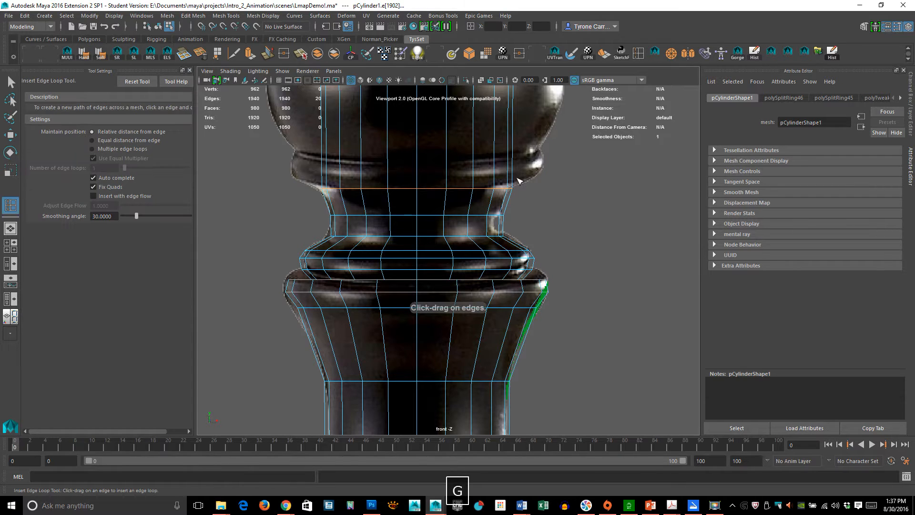
Insert edge loops at the lower edge and middle of the ring below the large bulb, scaling each outward to the reference outline
click(514, 175)
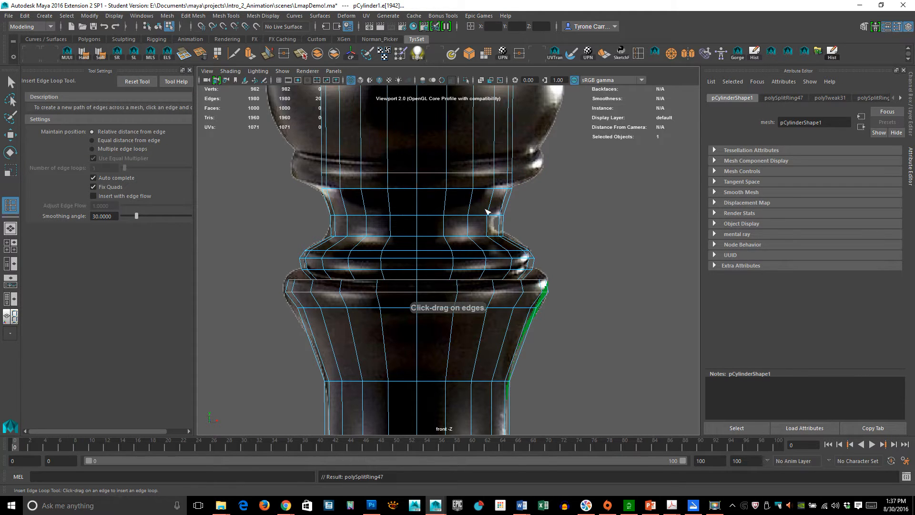
key(r)
middle_drag(418, 233, 458, 219)
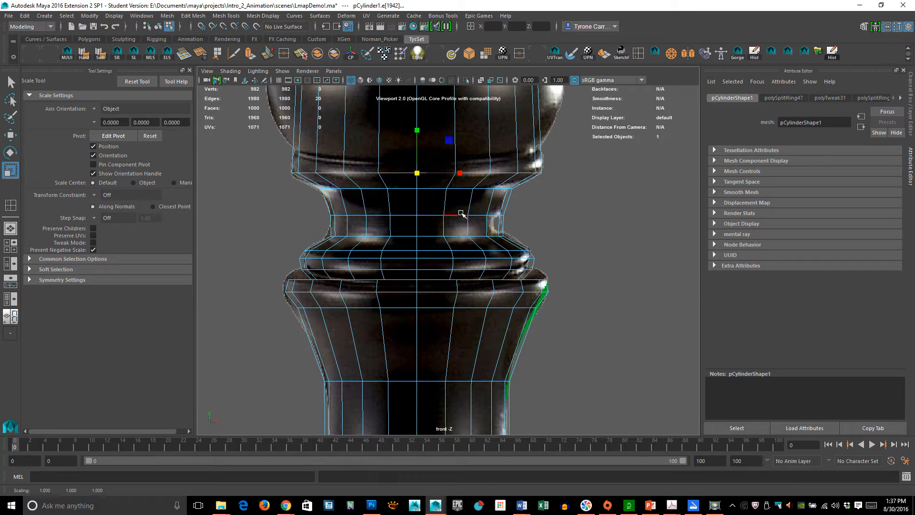
key(g)
drag(456, 165, 456, 164)
key(r)
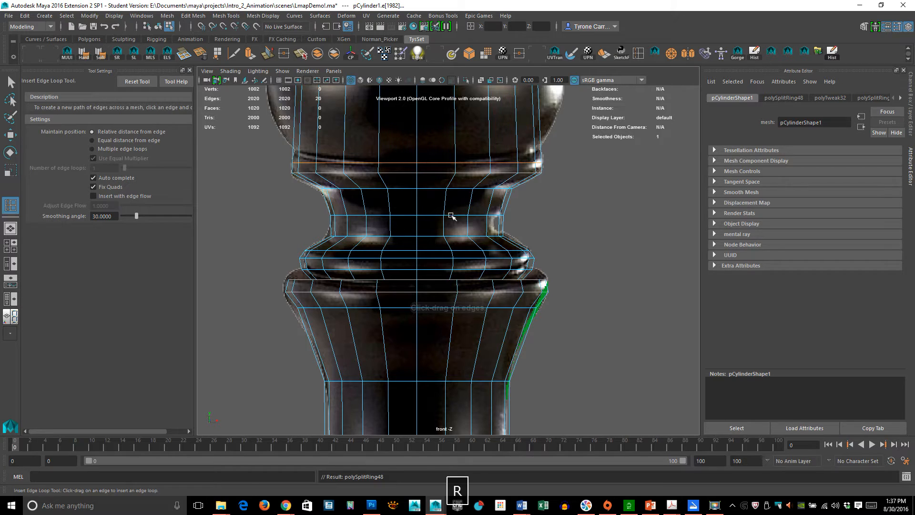
Insert an edge loop at the top of the ring below the bulb and scale it inward to the crease
key(g)
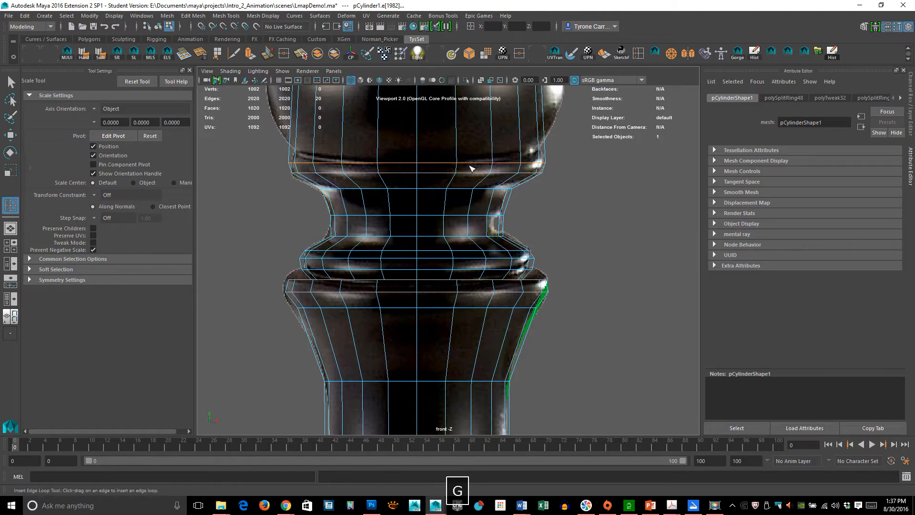
drag(456, 154, 456, 154)
key(r)
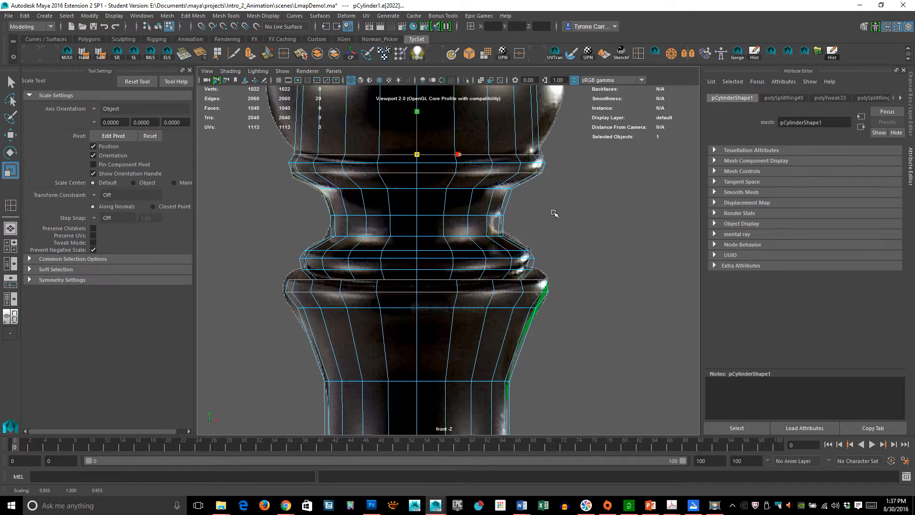
middle_drag(554, 213, 552, 211)
Insert an edge loop across the lower part of the large bulb and scale it outward to the reference outline
alt+middle_drag(488, 199, 500, 255)
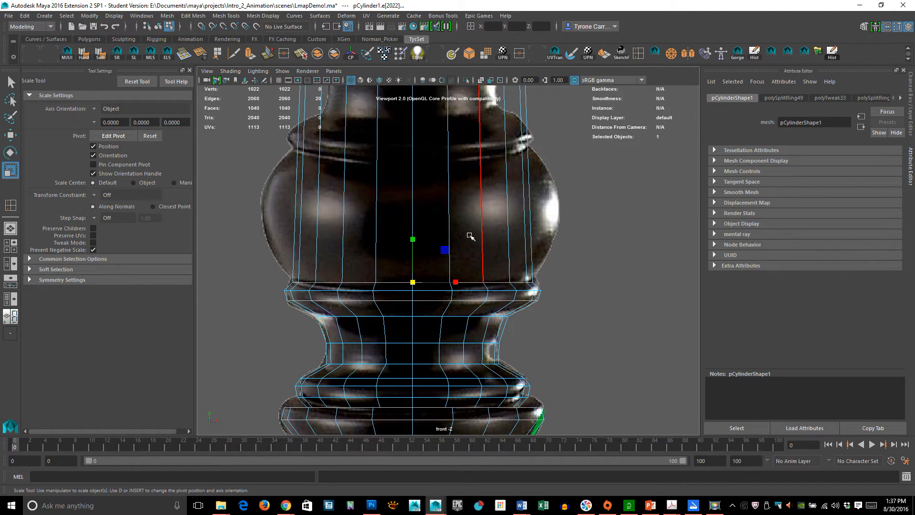
key(g)
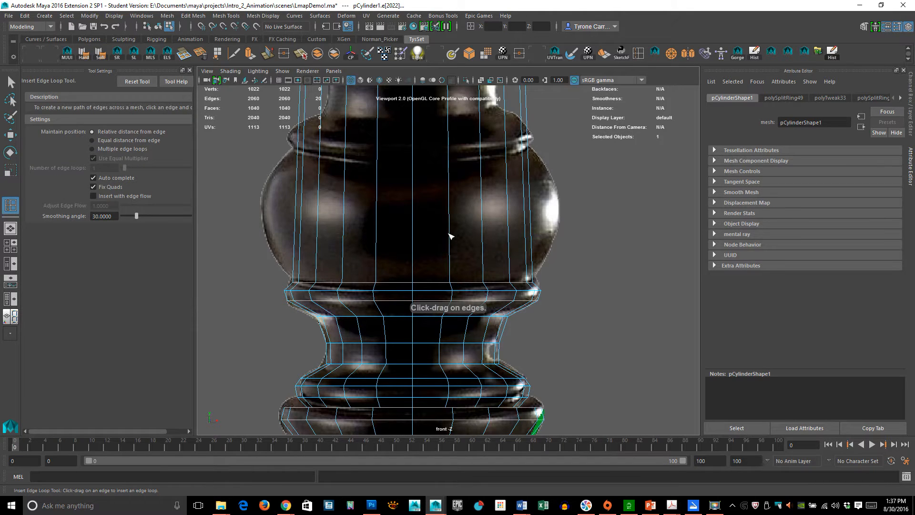
drag(449, 245, 448, 245)
drag(449, 277, 453, 237)
key(r)
middle_drag(437, 291, 471, 284)
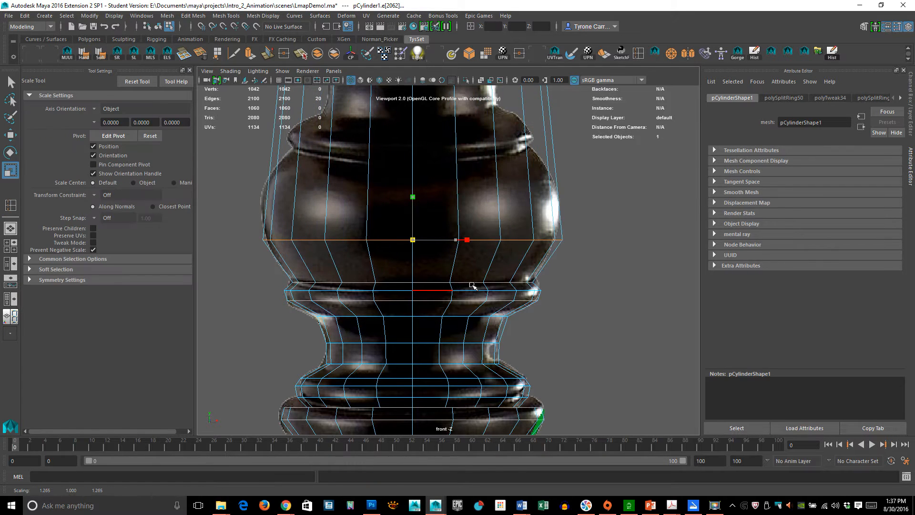
key(ctrl+z)
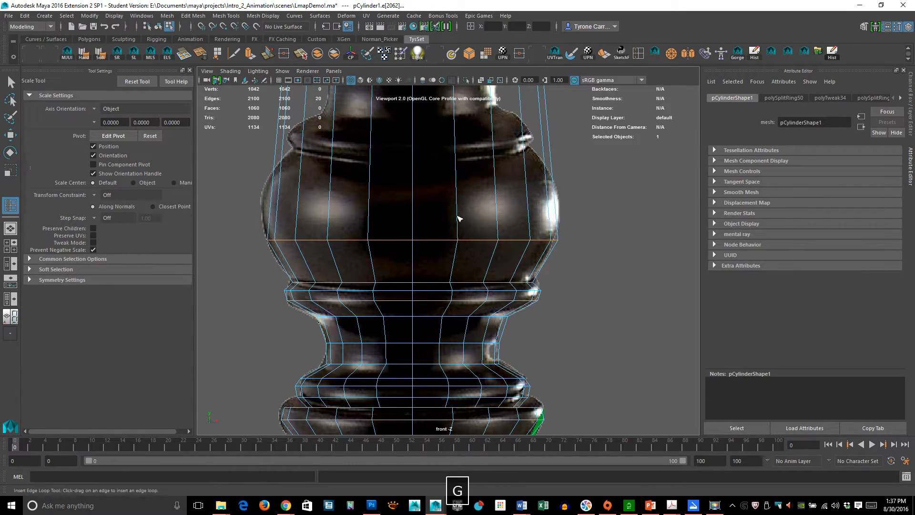
Insert an edge loop at the bulb's widest point and scale it slightly outward to the reference
key(y)
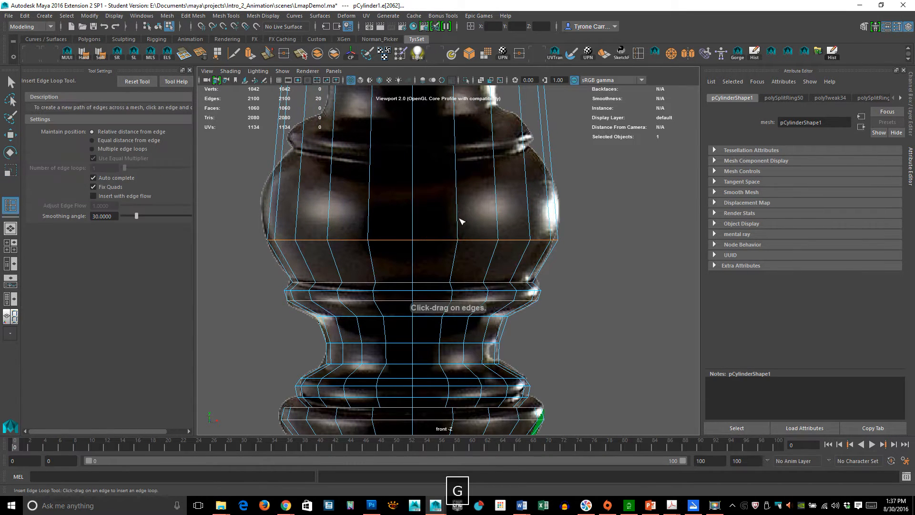
click(464, 194)
key(r)
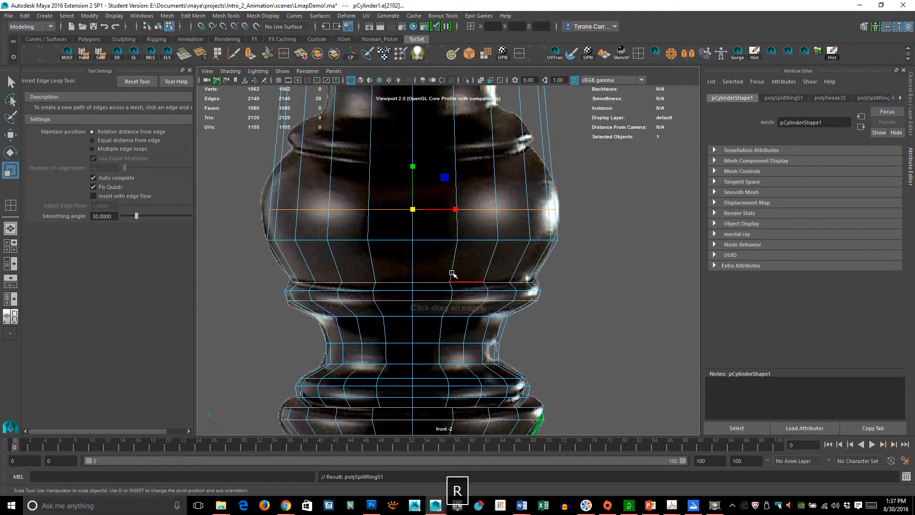
middle_drag(453, 267, 465, 271)
Insert edge loops on the bulb's upper curve and at its top crease, scaling each inward to the outline
key(g)
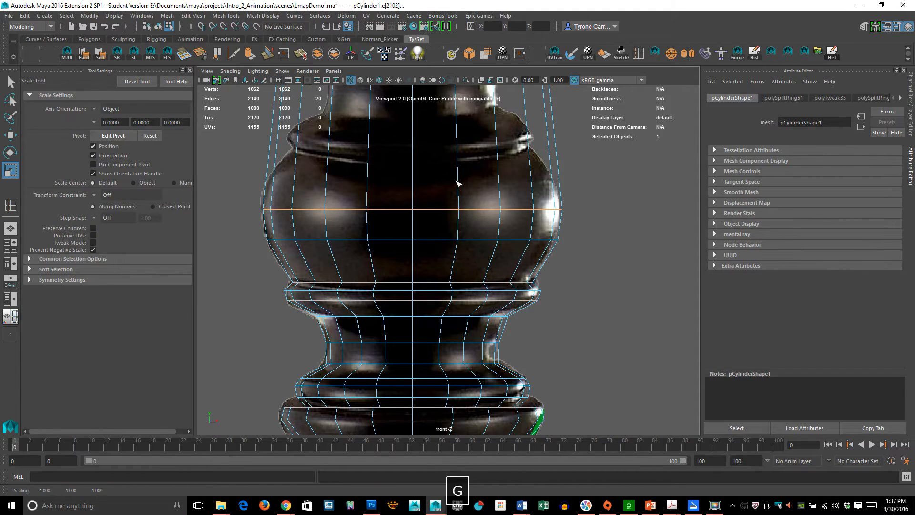
drag(460, 182, 464, 168)
key(r)
middle_drag(526, 255, 529, 191)
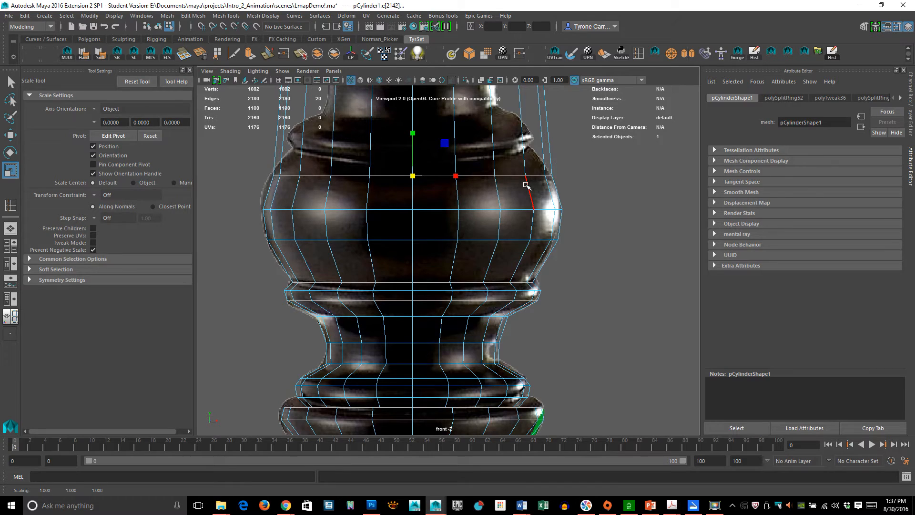
key(y)
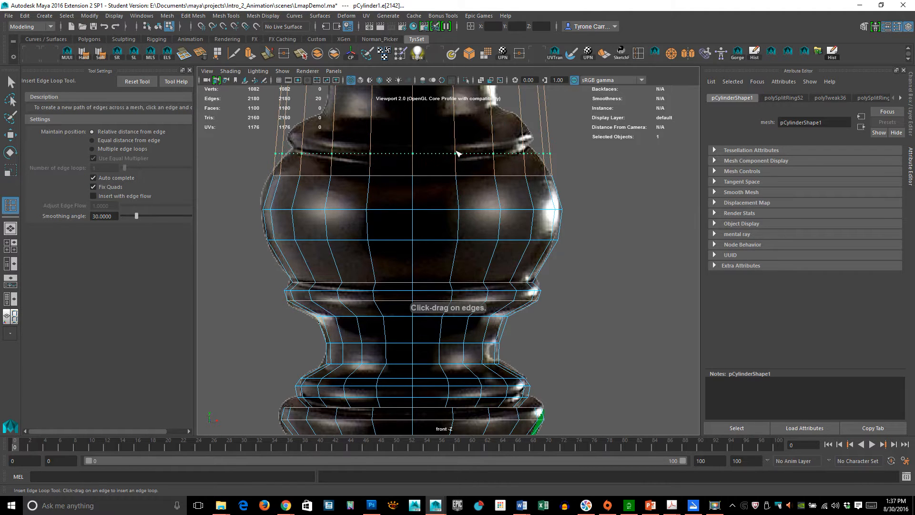
click(457, 150)
key(r)
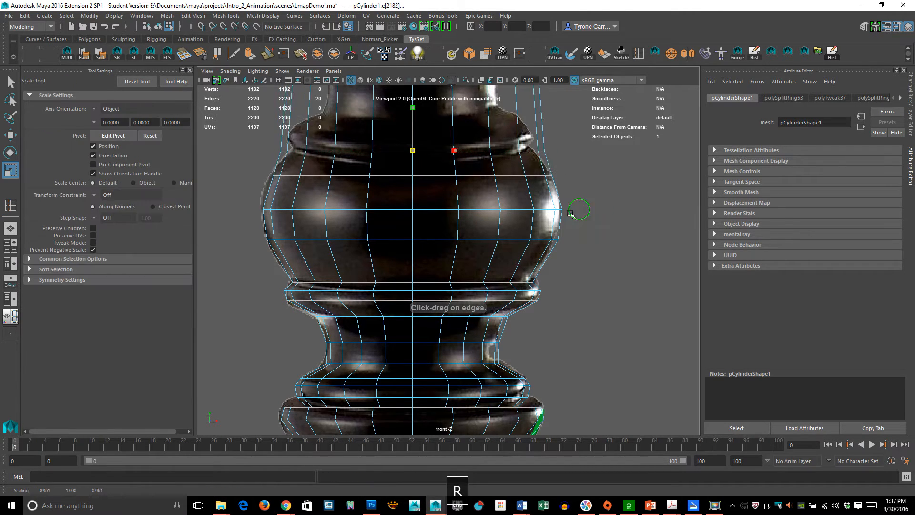
middle_drag(578, 210, 551, 212)
Insert an edge loop at the widest part of the ring above the bulb and scale it to the reference outline
key(g)
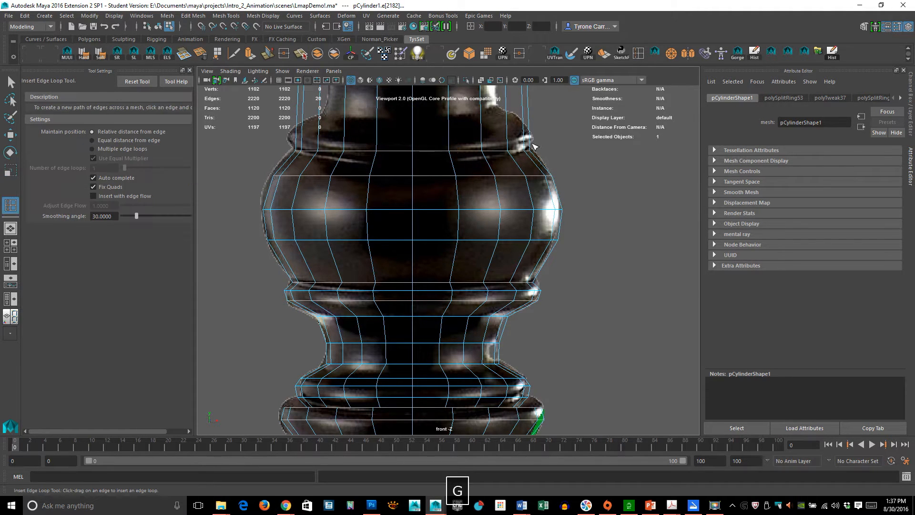
drag(533, 141, 532, 139)
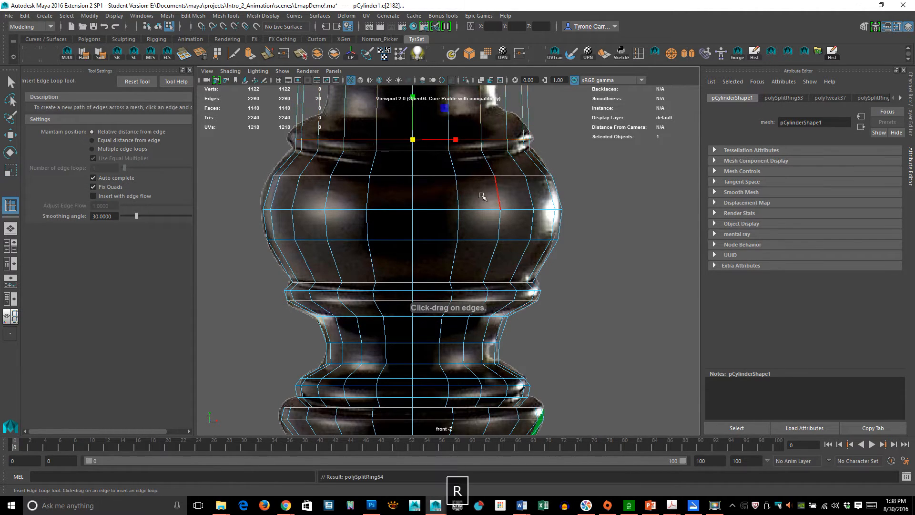
key(r)
key(g)
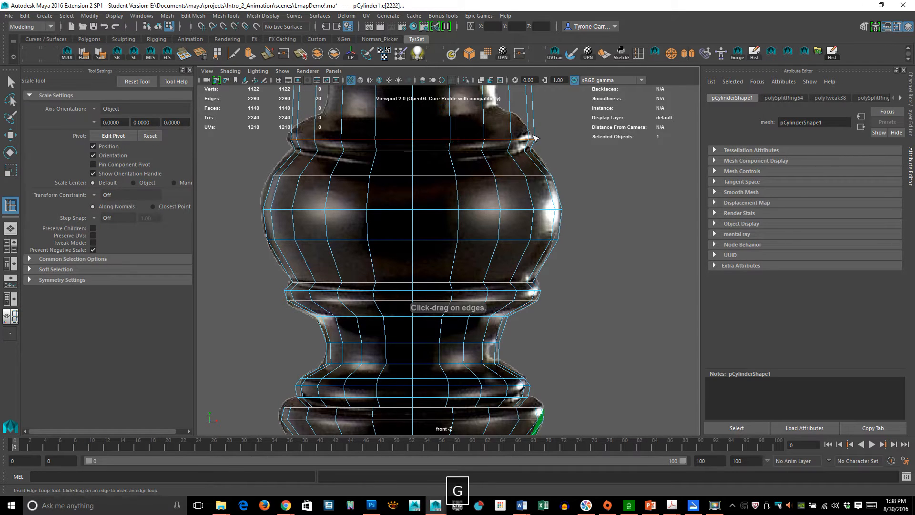
drag(532, 114, 534, 114)
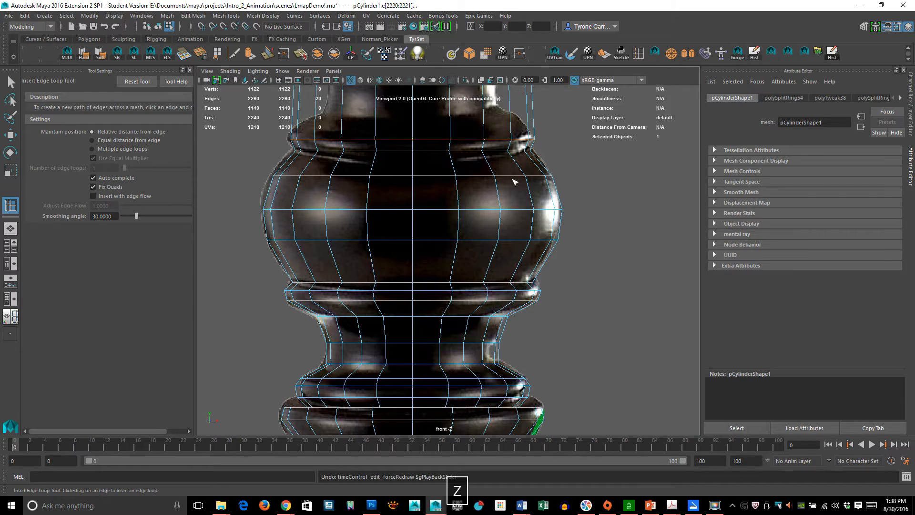
Insert edge loops at the top of the ring's upper slope and at the base of the neck above, scaling each inward
alt+middle_drag(451, 152, 457, 220)
drag(458, 186, 458, 181)
key(r)
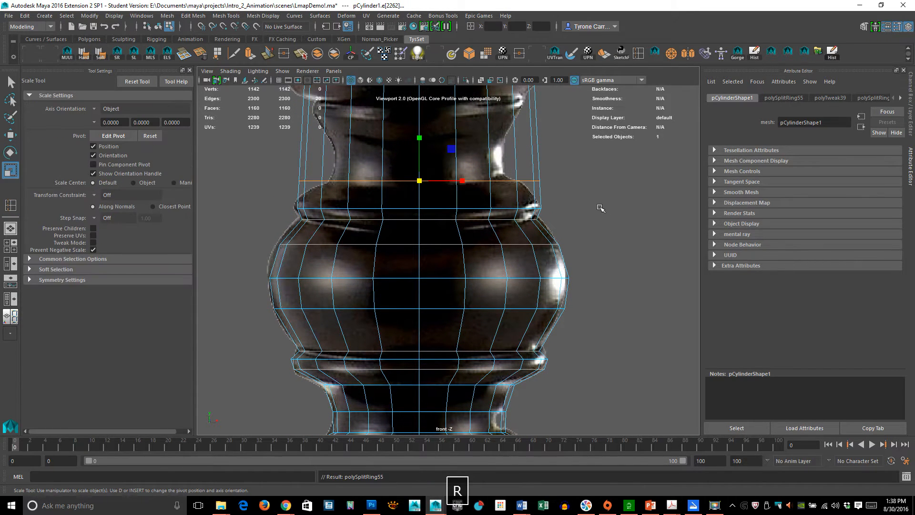
middle_drag(585, 205, 572, 202)
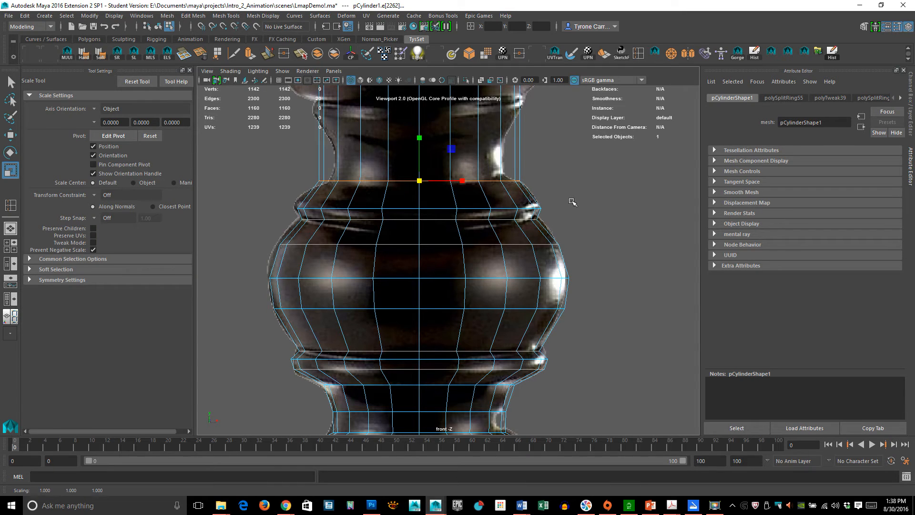
key(y)
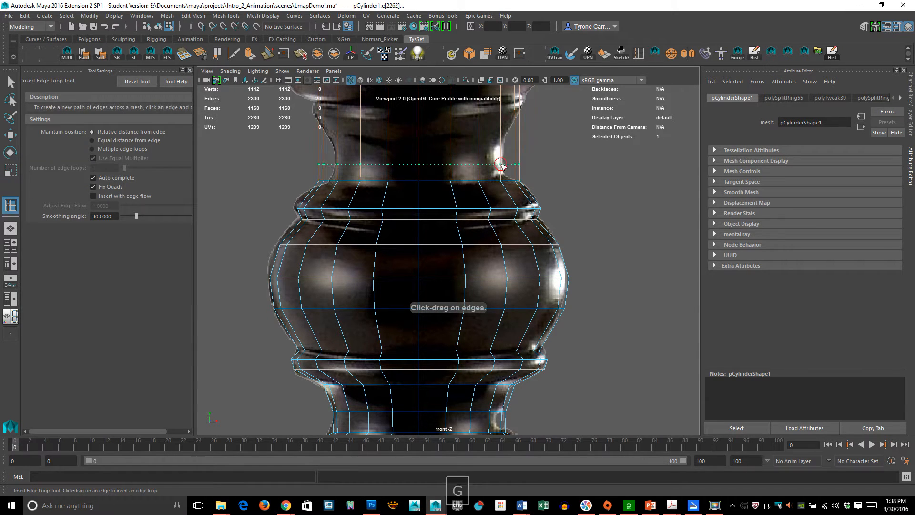
click(500, 172)
key(r)
middle_drag(595, 208, 582, 207)
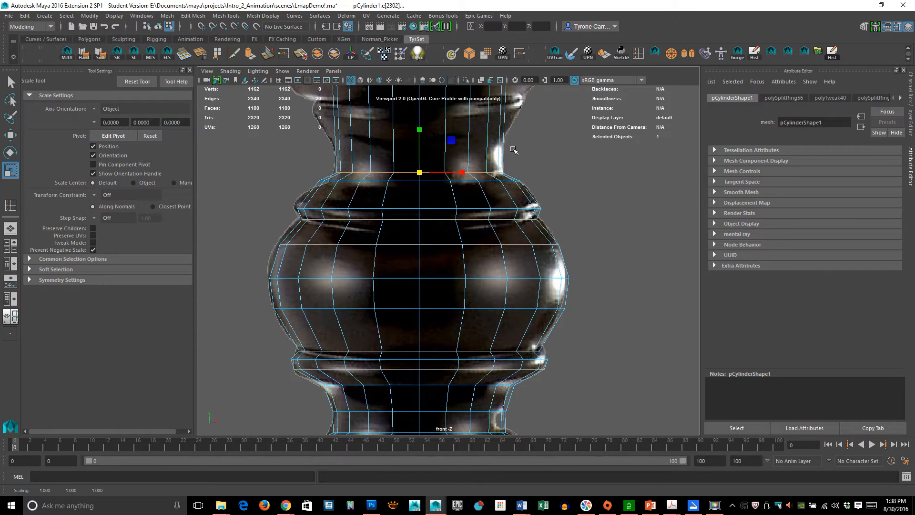
Insert edge loops partway up the neck and just below its upper rim, scaling the upper loop outward to the outline
key(g)
drag(503, 141, 500, 150)
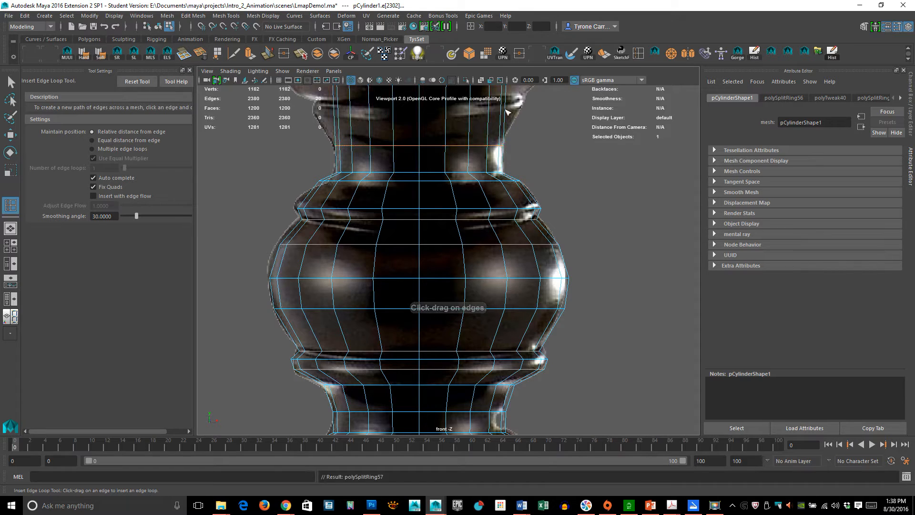
drag(506, 108, 509, 113)
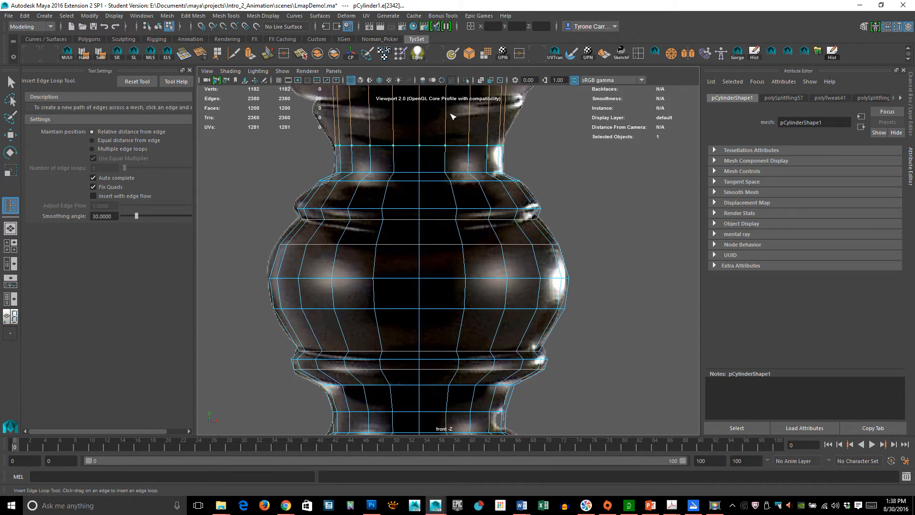
alt+middle_drag(471, 131, 465, 176)
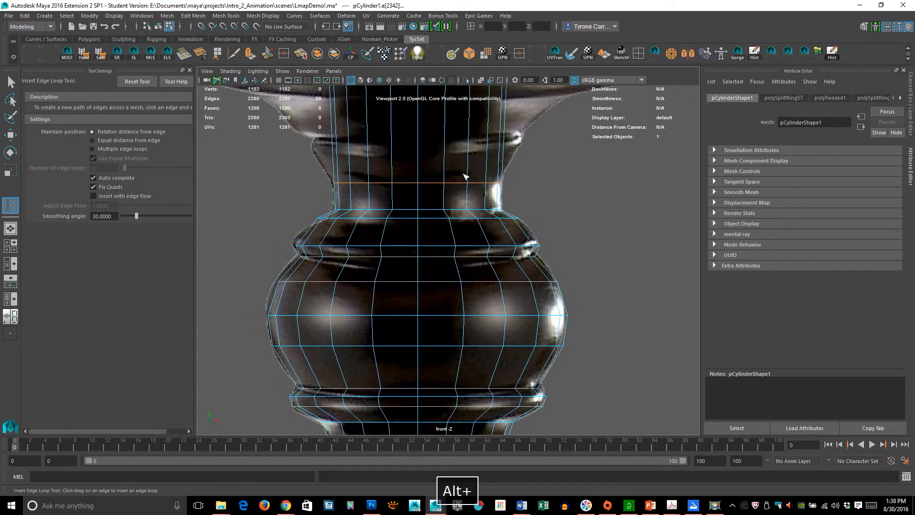
drag(443, 160, 445, 153)
key(e)
key(r)
middle_drag(434, 187, 456, 188)
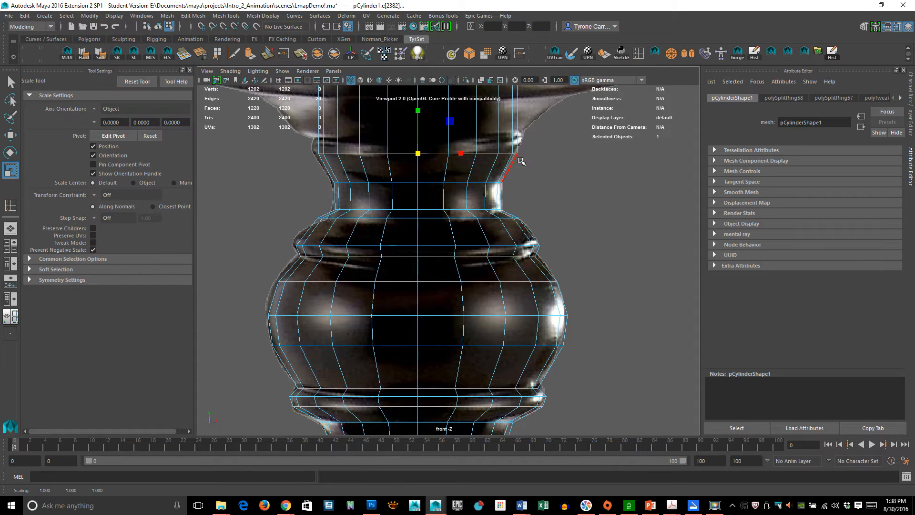
Insert an edge loop at the neck's upper rim and scale it slightly outward to the reference
key(y)
click(517, 142)
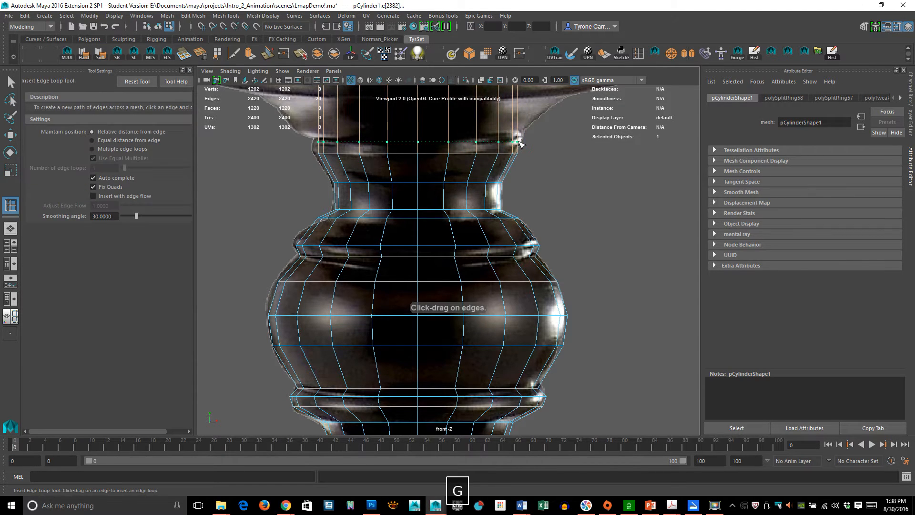
key(r)
middle_drag(466, 178, 471, 177)
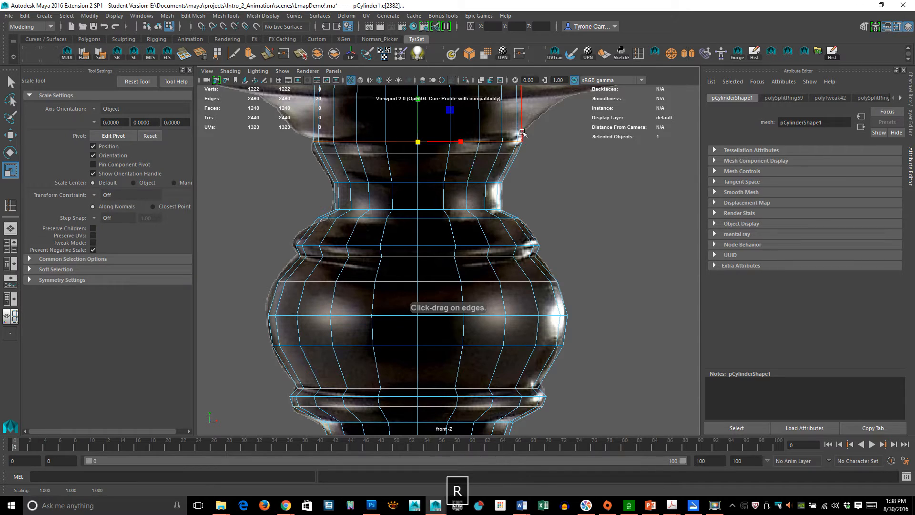
Insert an edge loop just above the neck's upper rim, scale it slightly inward, and move it down toward the rim
key(g)
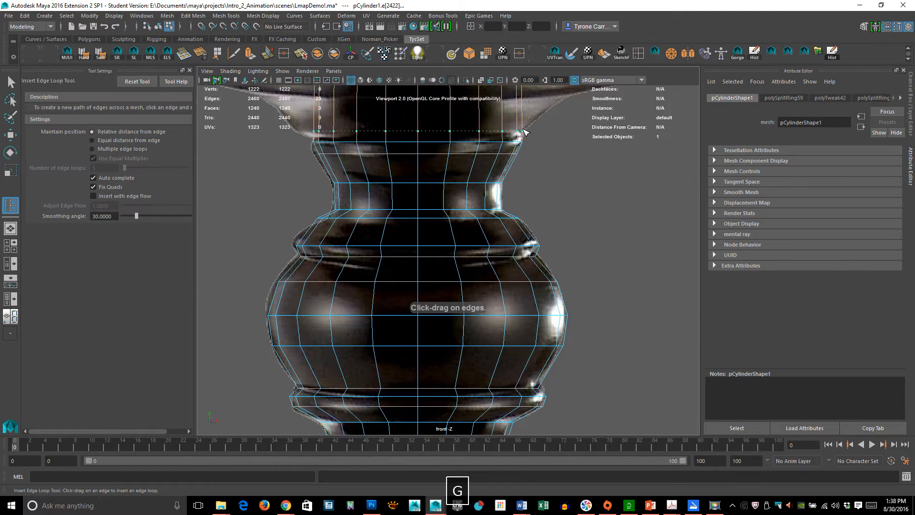
click(523, 131)
key(r)
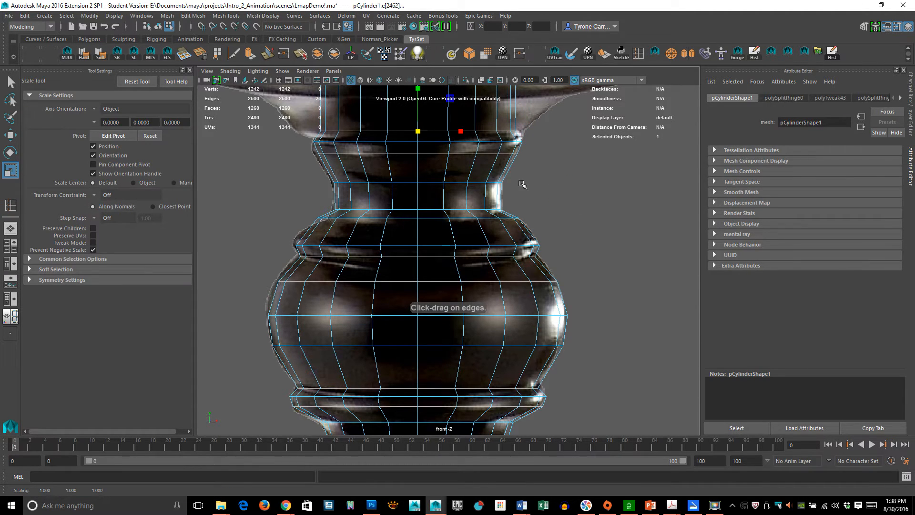
alt+middle_drag(465, 151, 453, 207)
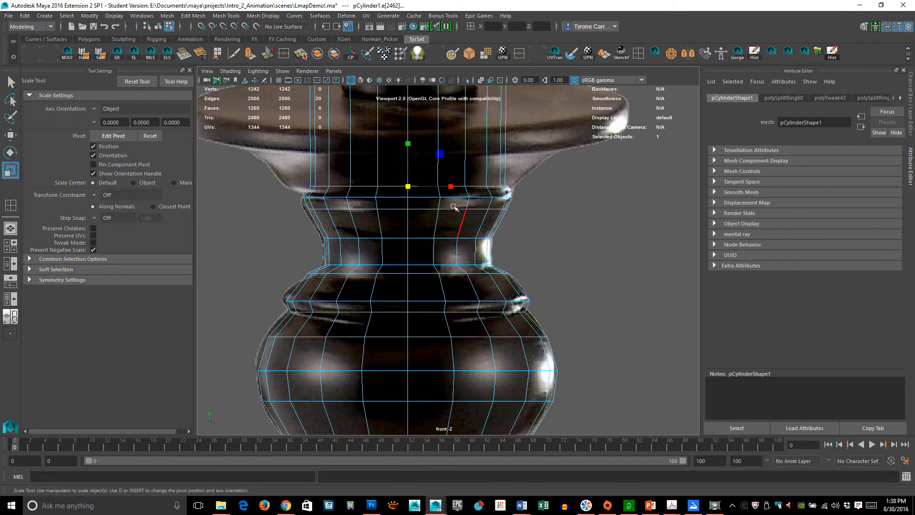
key(w)
drag(406, 142, 409, 147)
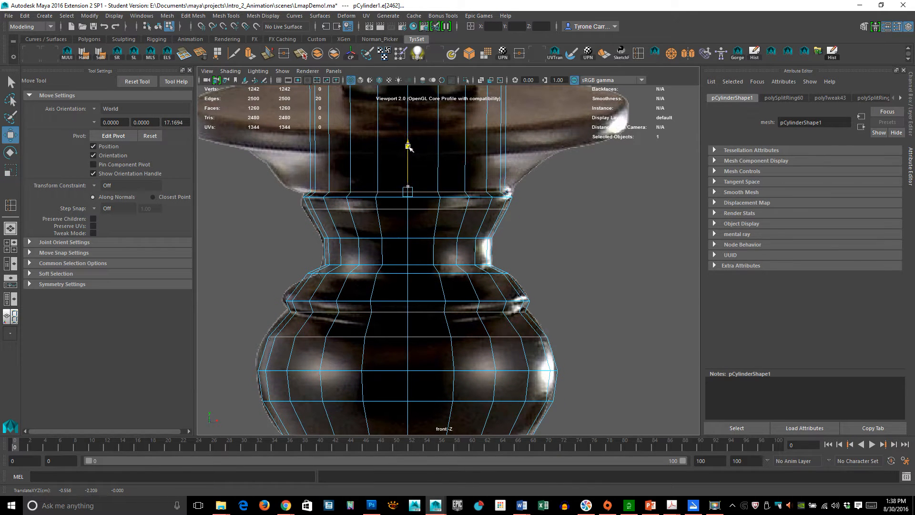
Insert an edge loop above the neck's rim, scale it outward to the flare's outline, and raise it to the disc's underside
key(y)
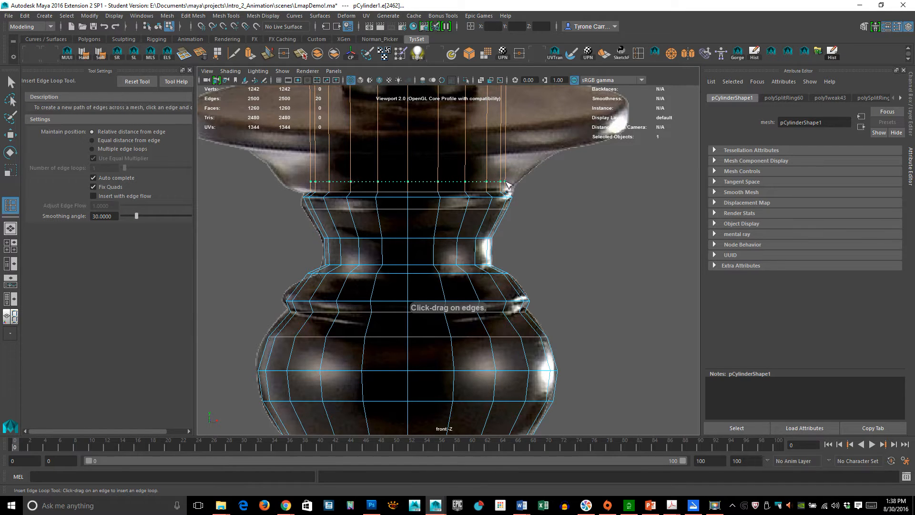
drag(505, 182, 508, 158)
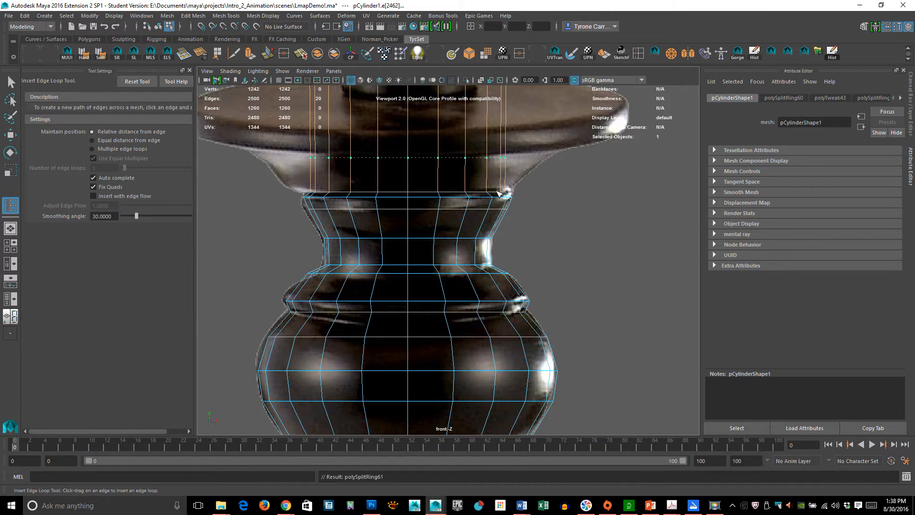
key(r)
middle_drag(382, 230, 472, 231)
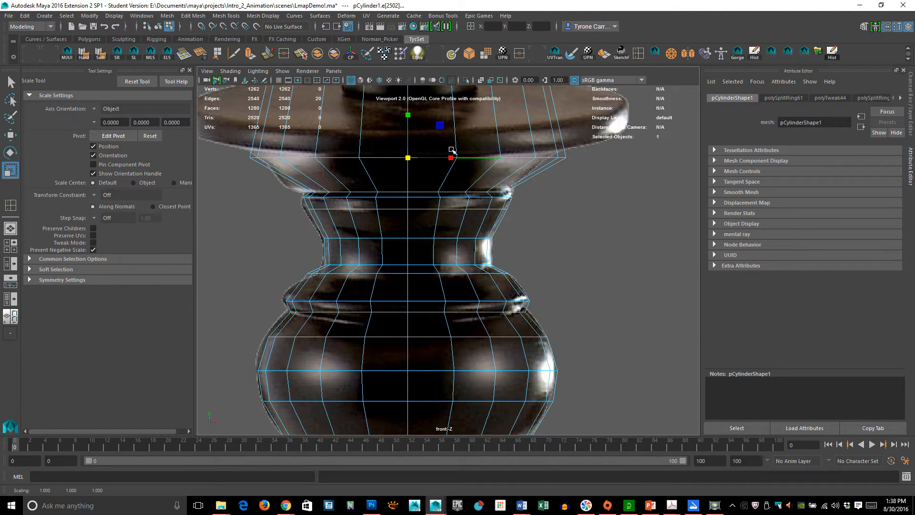
key(w)
click(409, 113)
drag(409, 112, 409, 101)
key(r)
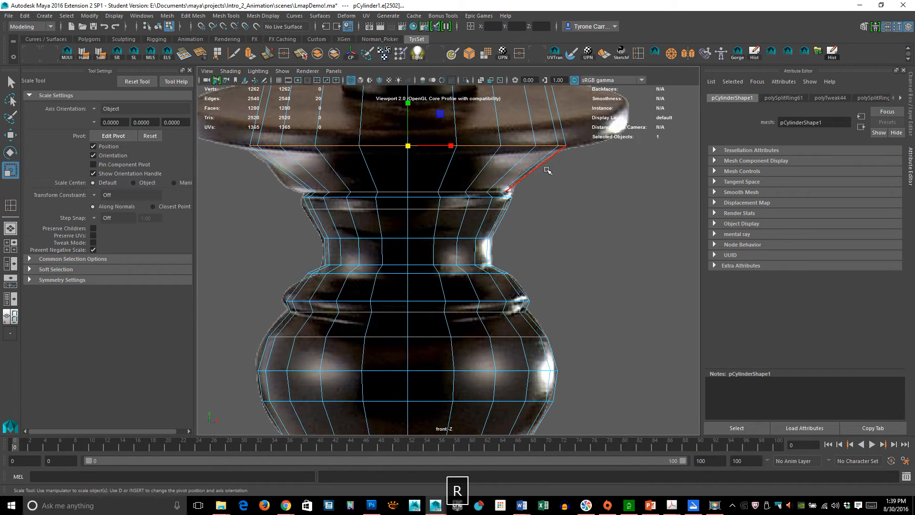
Insert an edge loop just below the flare's top edge and scale it slightly inward to the reference curve
key(y)
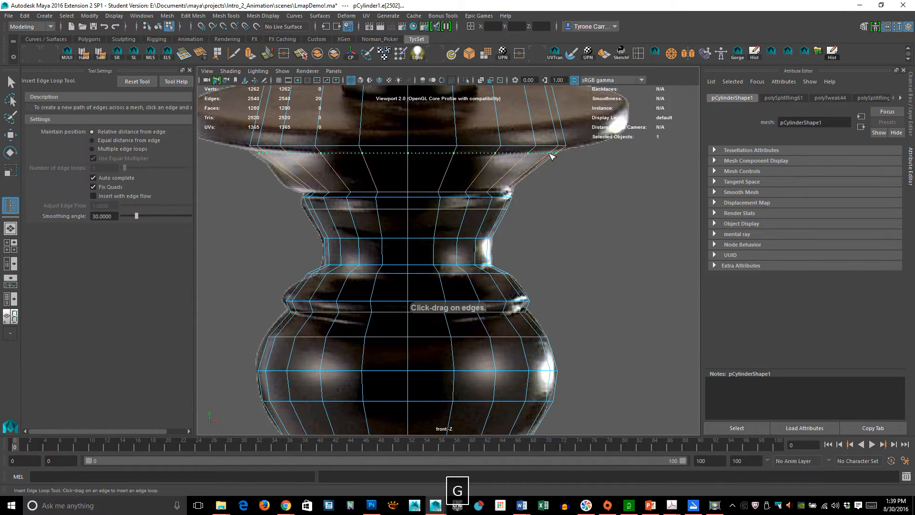
click(555, 165)
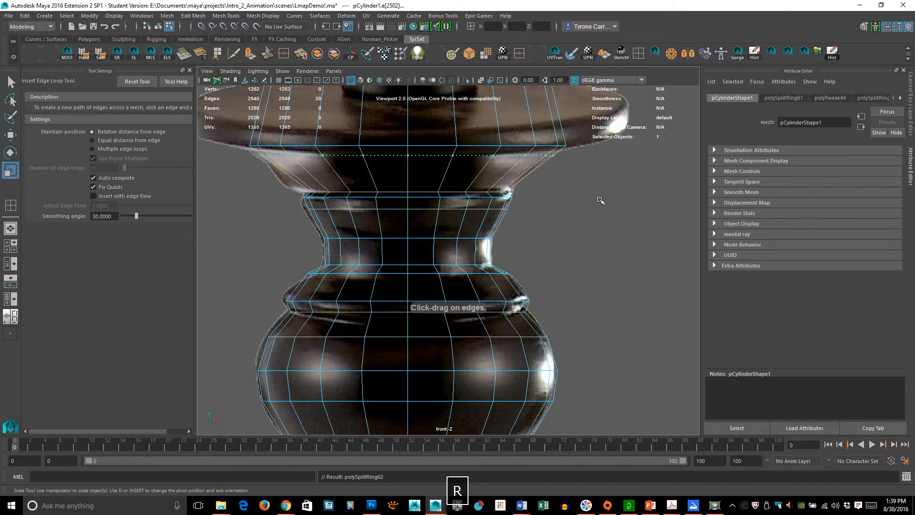
key(r)
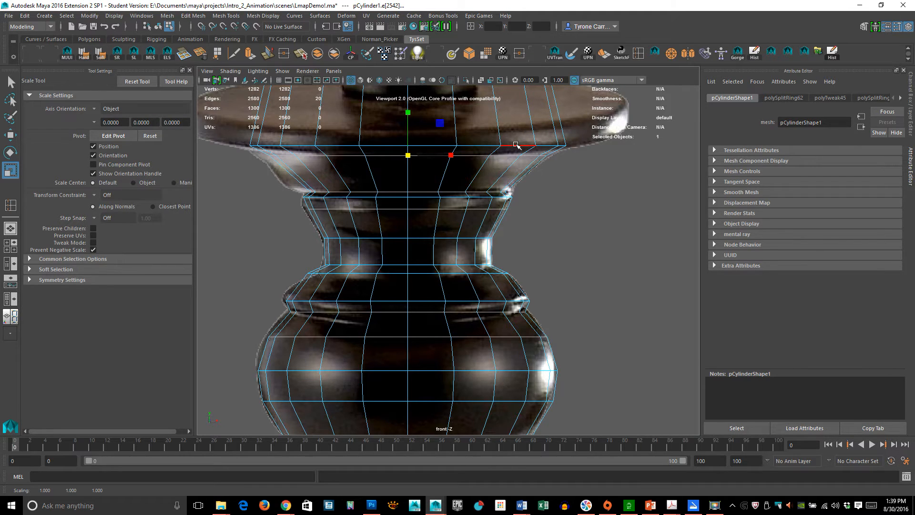
Insert an edge loop right above the flare's top edge and scale it outward to the disc's full width
key(g)
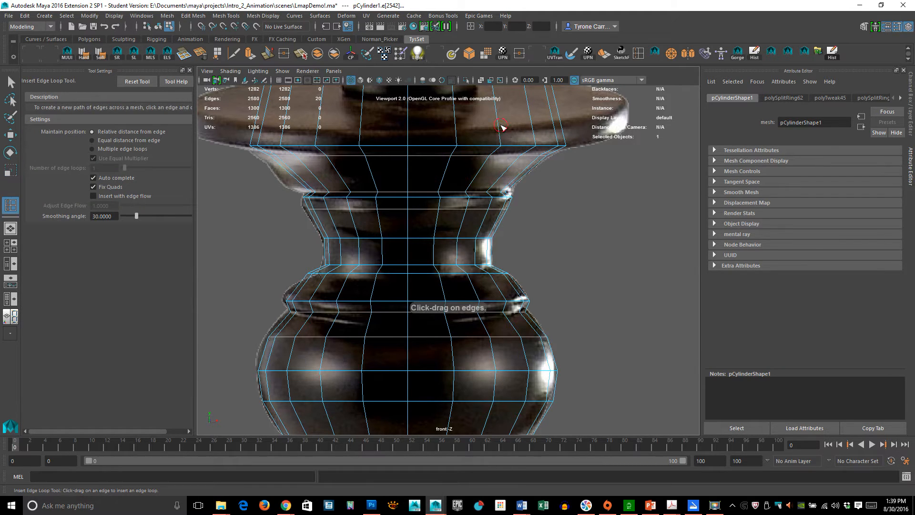
click(501, 134)
drag(501, 135, 502, 146)
key(r)
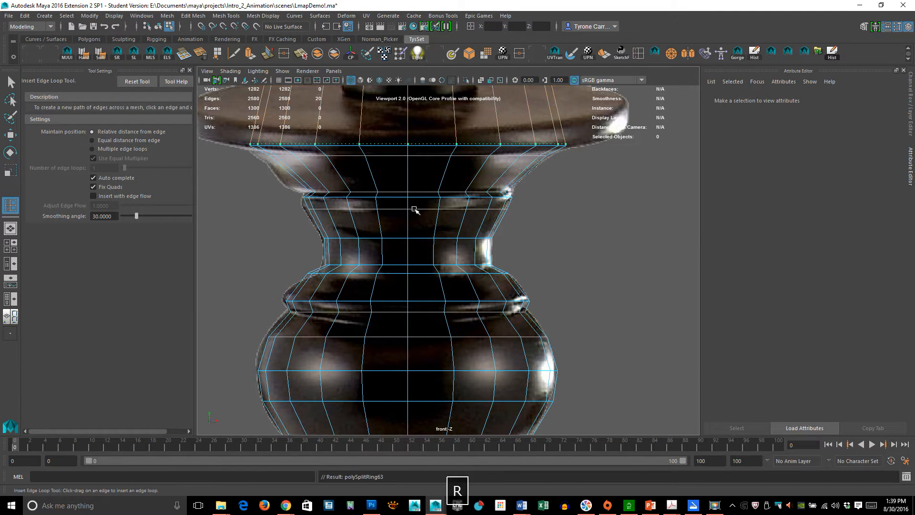
middle_drag(335, 209, 407, 206)
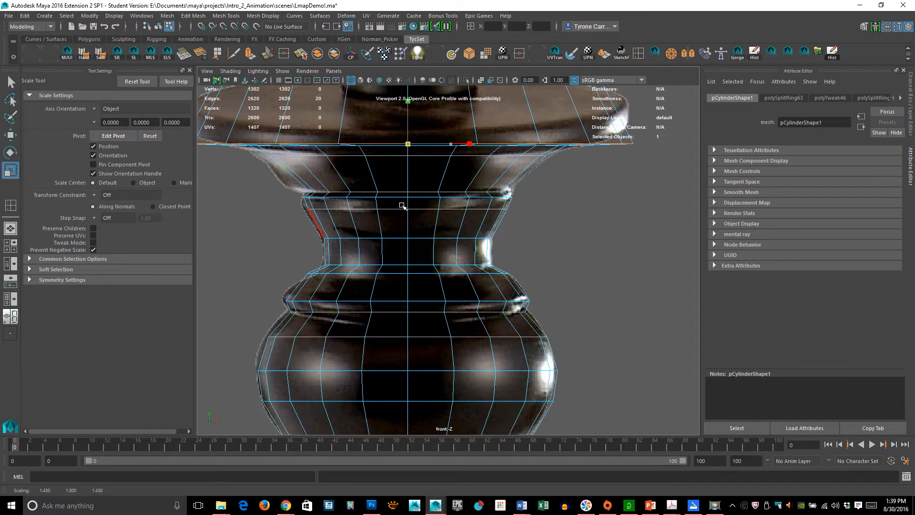
Insert an edge loop above the disc's lower edge and scale it outward to form the disc's vertical rim
alt+drag(426, 187, 454, 209)
key(g)
key(r)
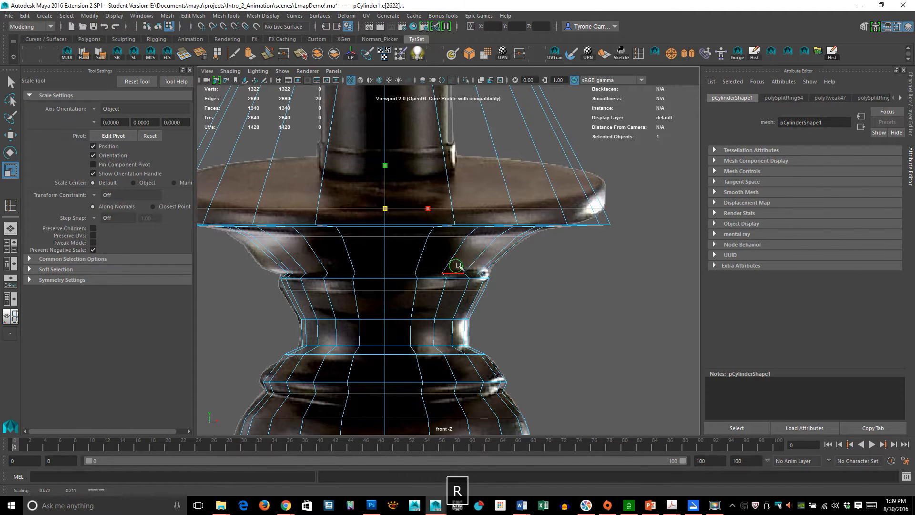
middle_drag(478, 250, 471, 263)
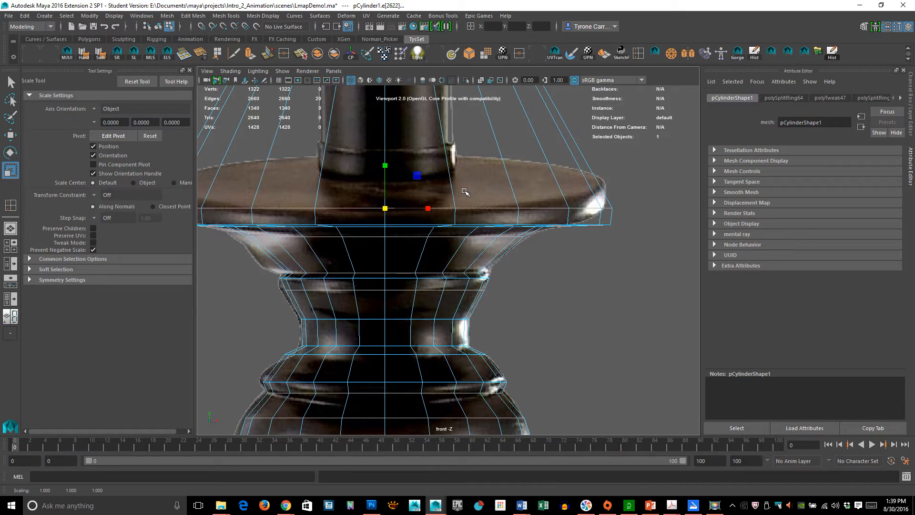
key(g)
drag(447, 176, 459, 232)
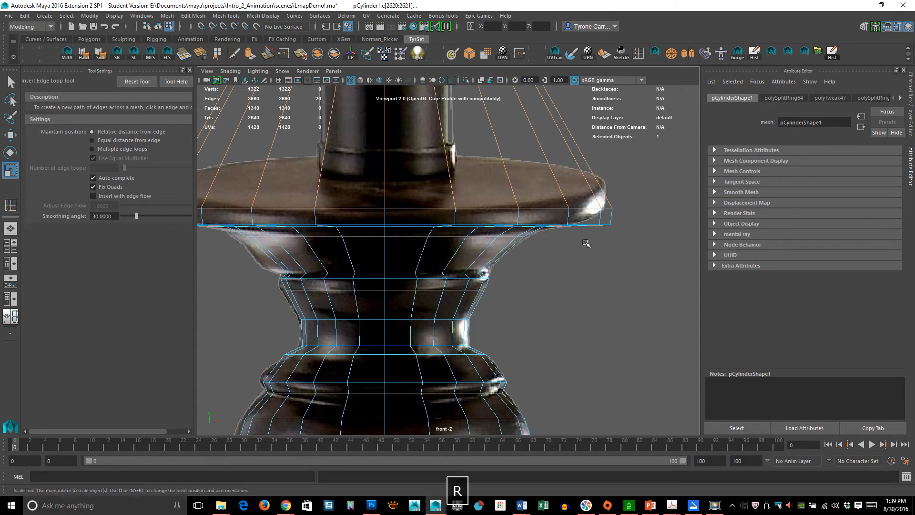
key(r)
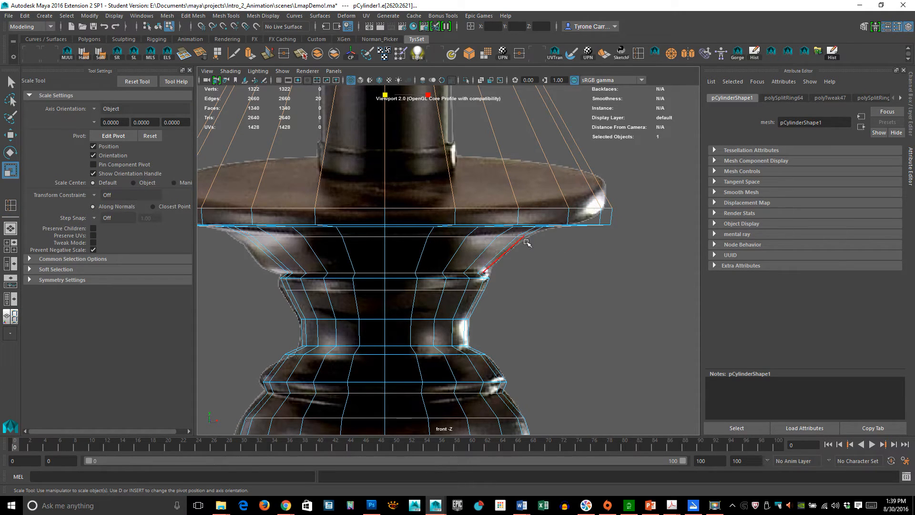
key(z)
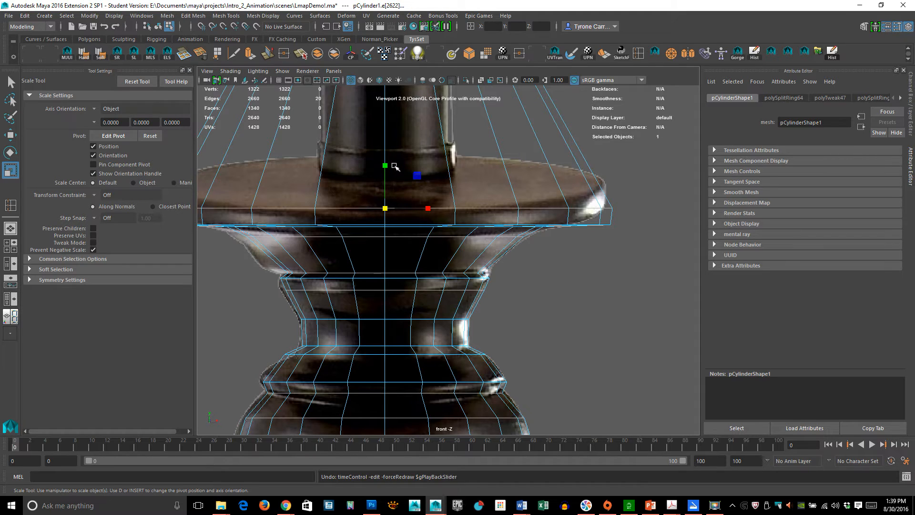
Insert an edge loop just above the disc's rim and scale it inward to the stem's width to form the disc's top
key(g)
drag(383, 168, 393, 213)
key(r)
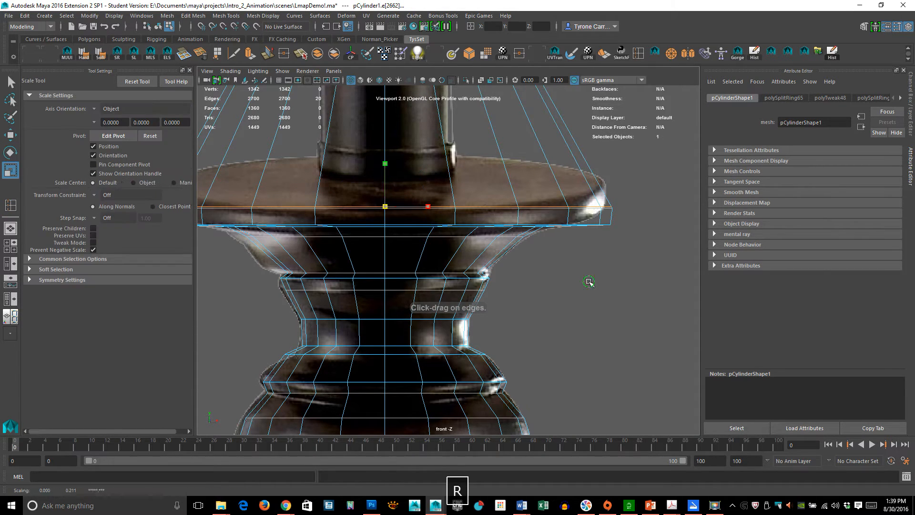
middle_drag(494, 272, 364, 259)
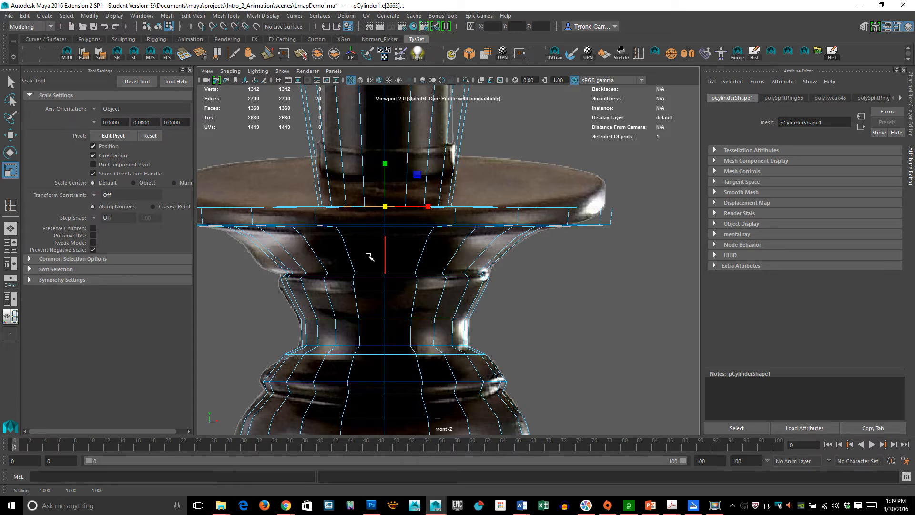
Insert an edge loop on the stem at the base of its collar and scale it slightly inward to the reference
key(g)
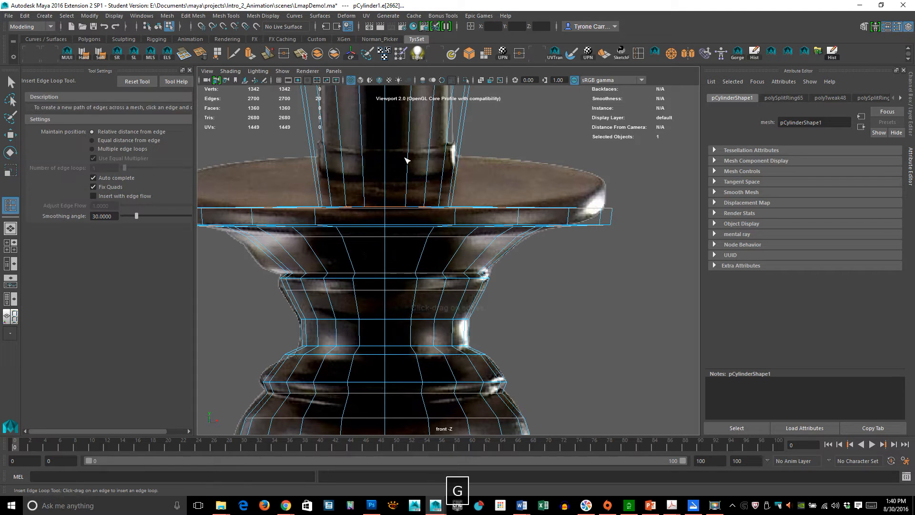
click(408, 172)
key(r)
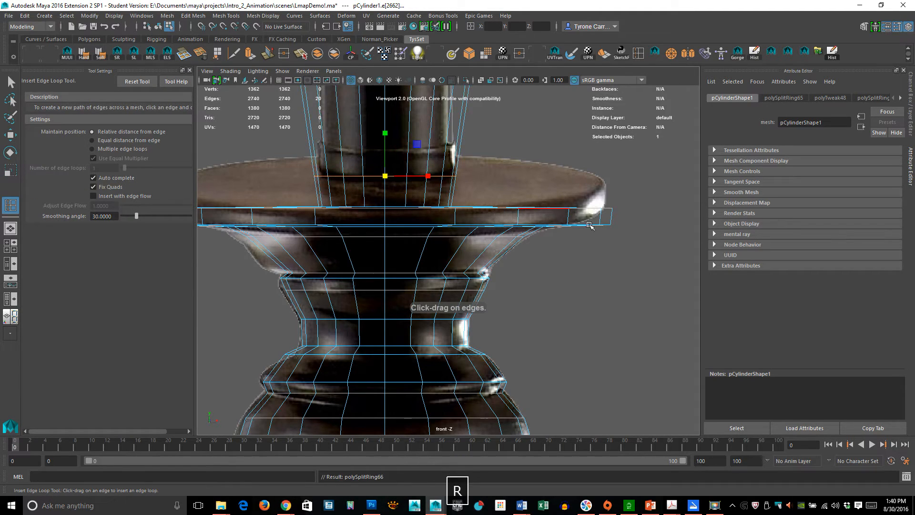
middle_drag(592, 220, 584, 217)
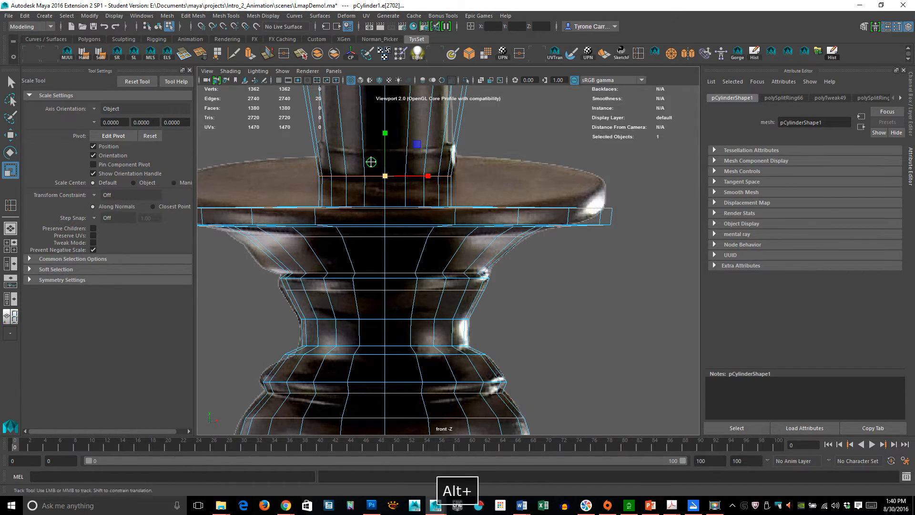
Insert another edge loop right above the stem's latest one and scale it inward to narrow the upper stem
alt+middle_drag(374, 159, 373, 199)
key(g)
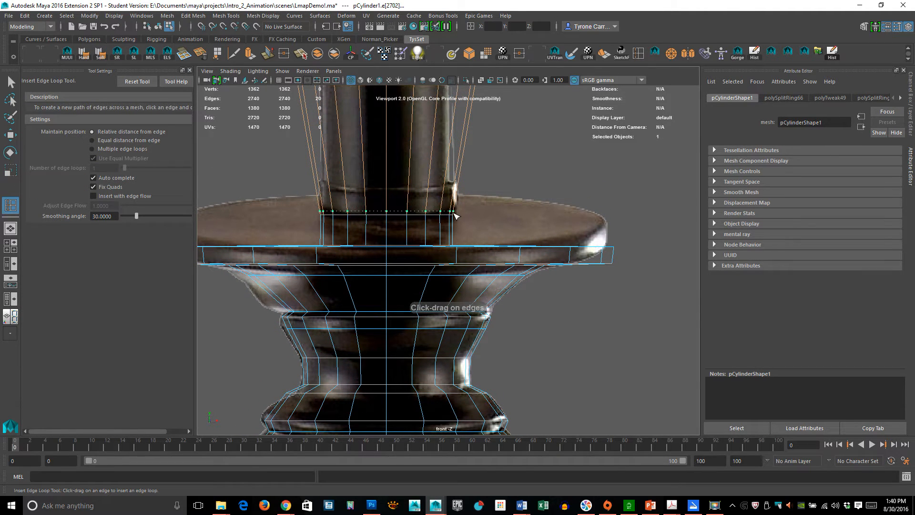
click(476, 217)
key(r)
middle_drag(589, 202, 586, 200)
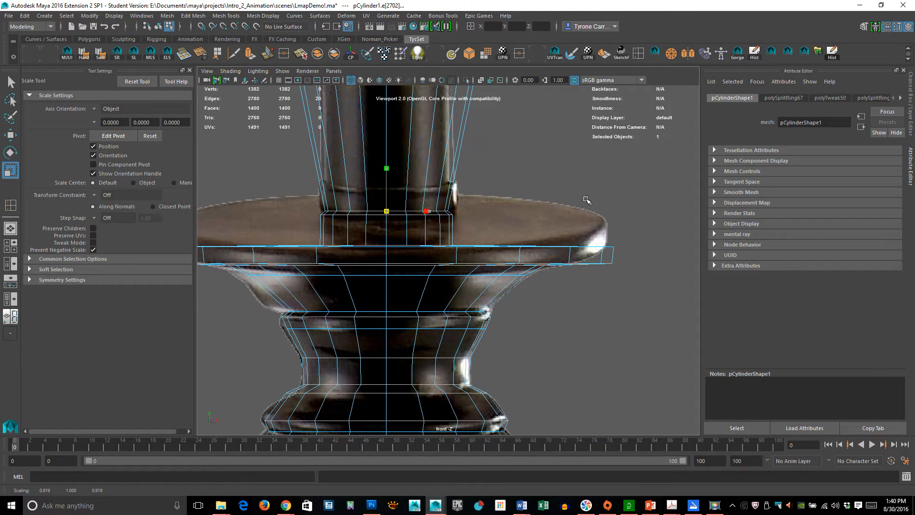
Select the ring of vertices at the cylinder's top end and scale it inward so the stem's sides run straight up
alt+middle_drag(381, 143, 384, 280)
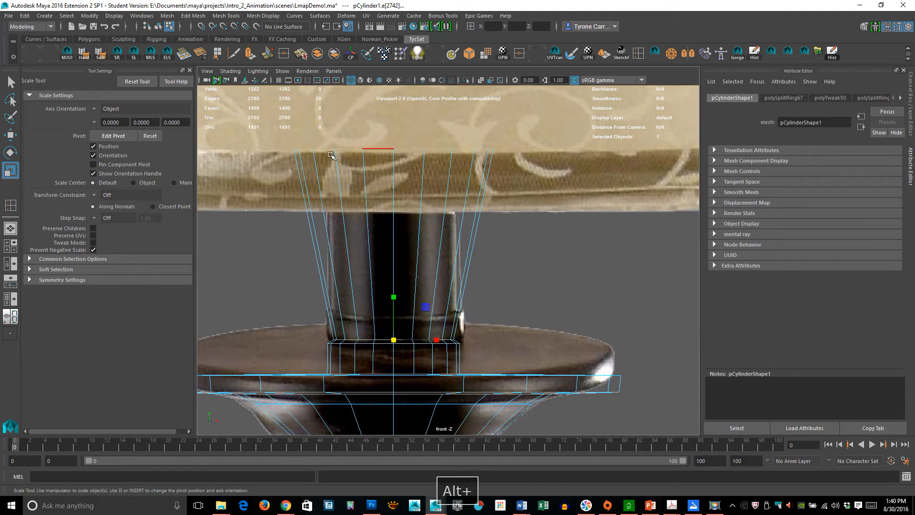
click(10, 83)
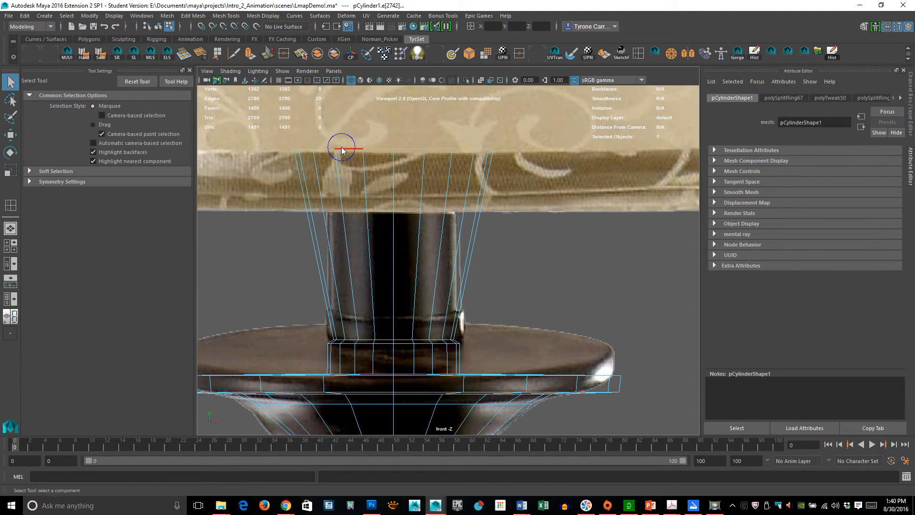
right_drag(341, 150, 337, 120)
key(r)
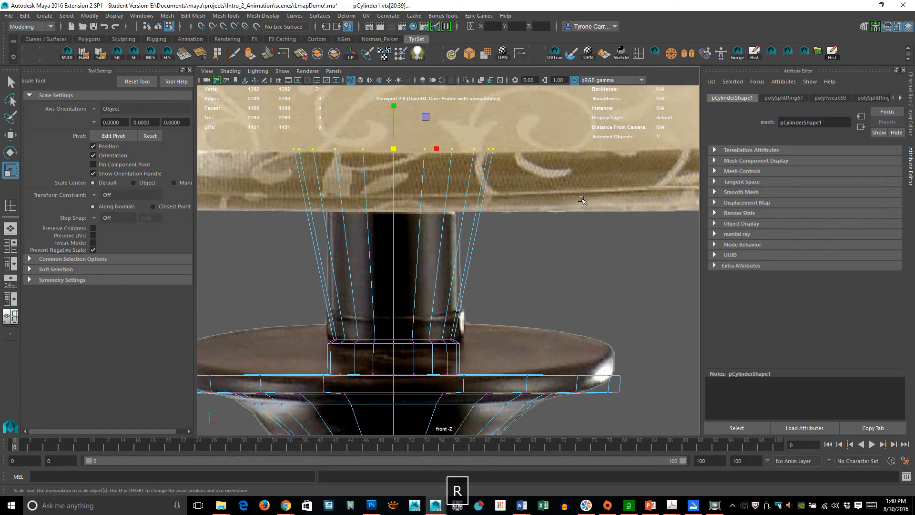
middle_drag(581, 200, 533, 206)
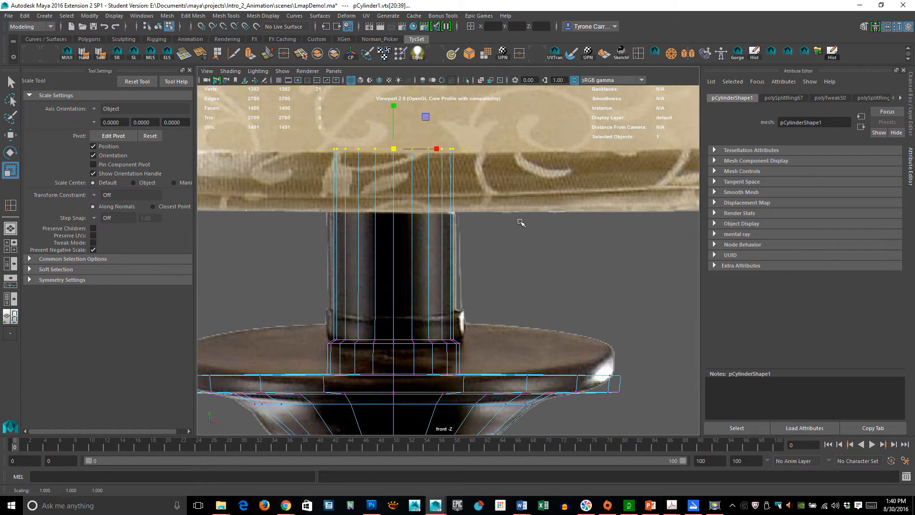
Switch to the perspective view and turn on shaded display for the lamp base
alt+right_drag(521, 222, 466, 258)
key(space)
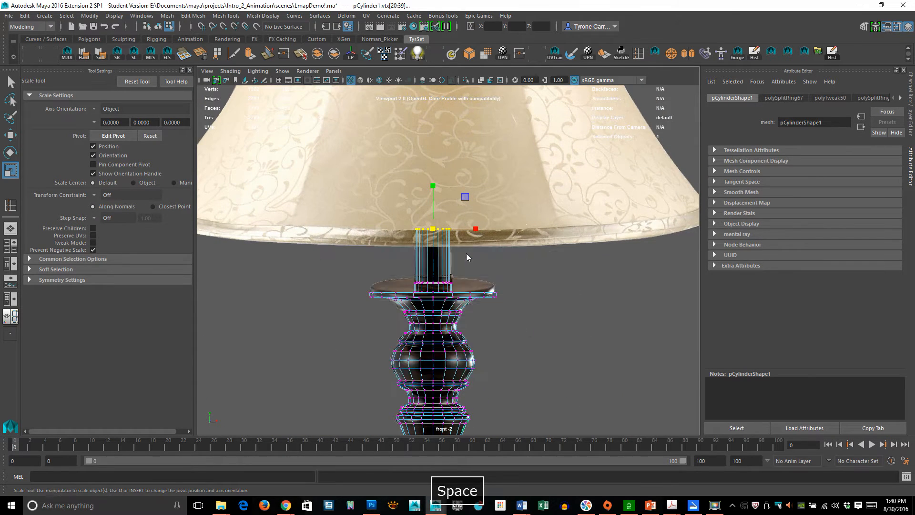
click(466, 253)
right_click(457, 281)
alt+middle_drag(442, 293, 435, 258)
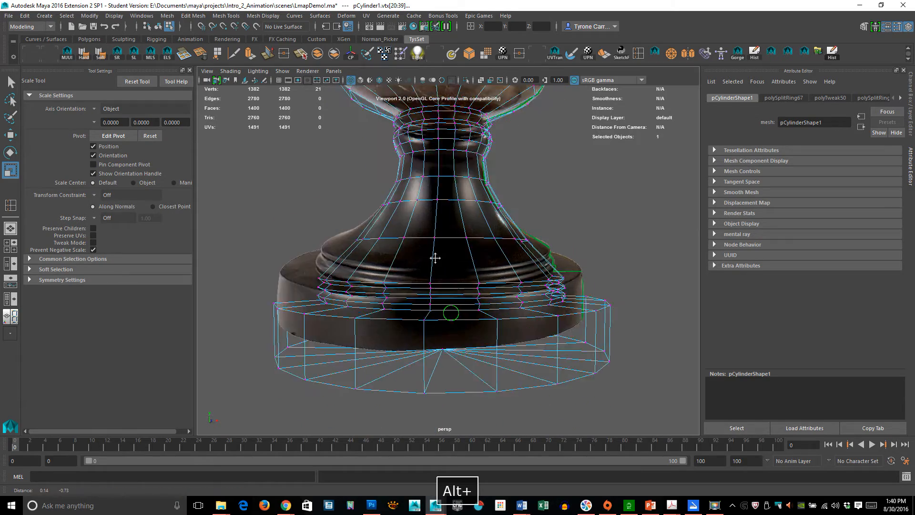
mouse_move(435, 257)
alt+mouse_down()
mouse_move(458, 286)
mouse_move(466, 272)
mouse_move(398, 278)
alt+mouse_up()
key(5)
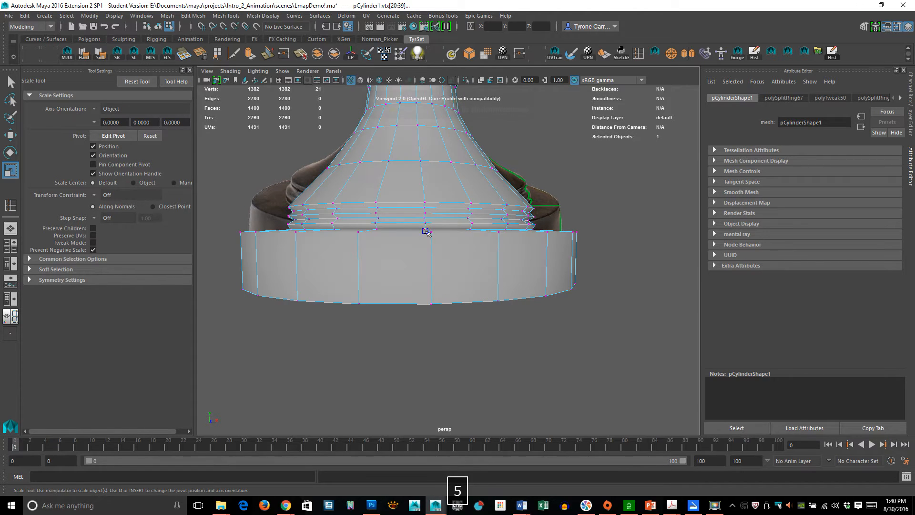
Return to object mode, select the lamp base, and isolate it in the perspective view
right_drag(426, 231, 463, 202)
click(604, 190)
alt+right_drag(604, 190, 522, 221)
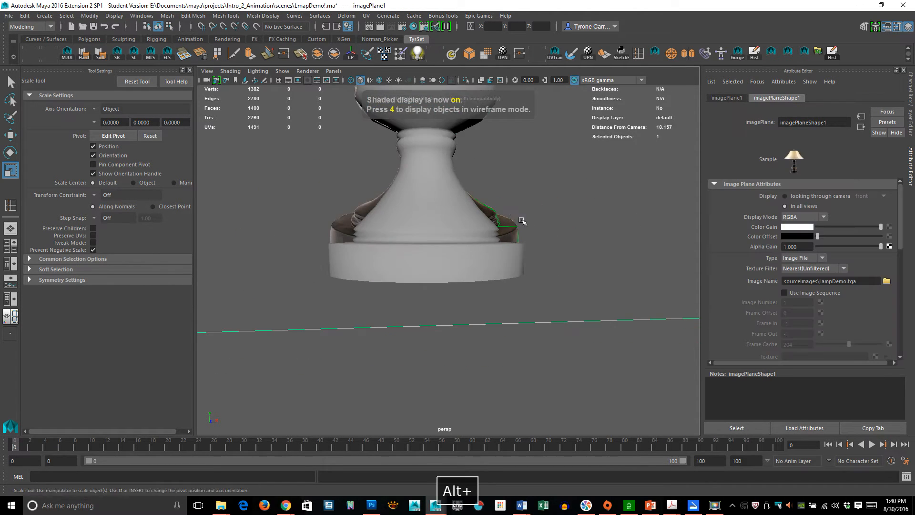
alt+drag(522, 221, 510, 210)
alt+middle_drag(510, 210, 501, 281)
alt+right_drag(600, 285, 540, 290)
click(410, 234)
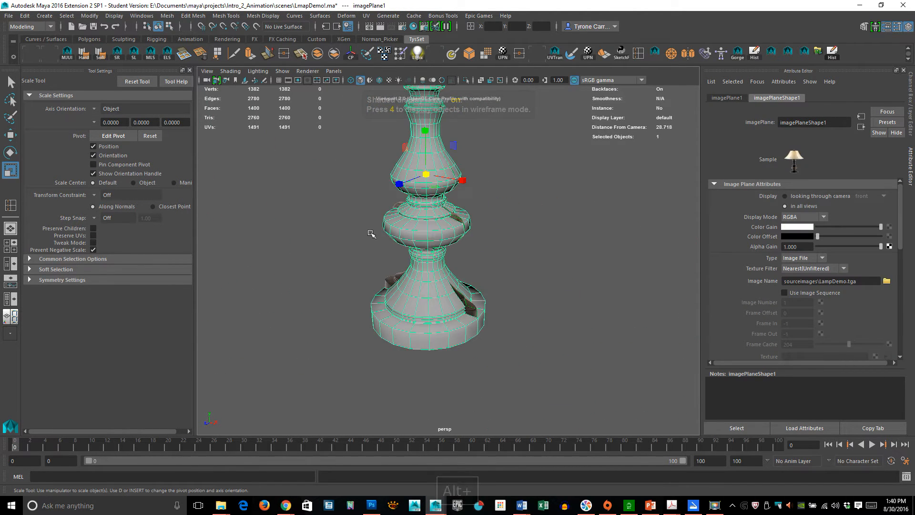
alt+drag(371, 234, 397, 251)
alt+middle_drag(397, 251, 386, 348)
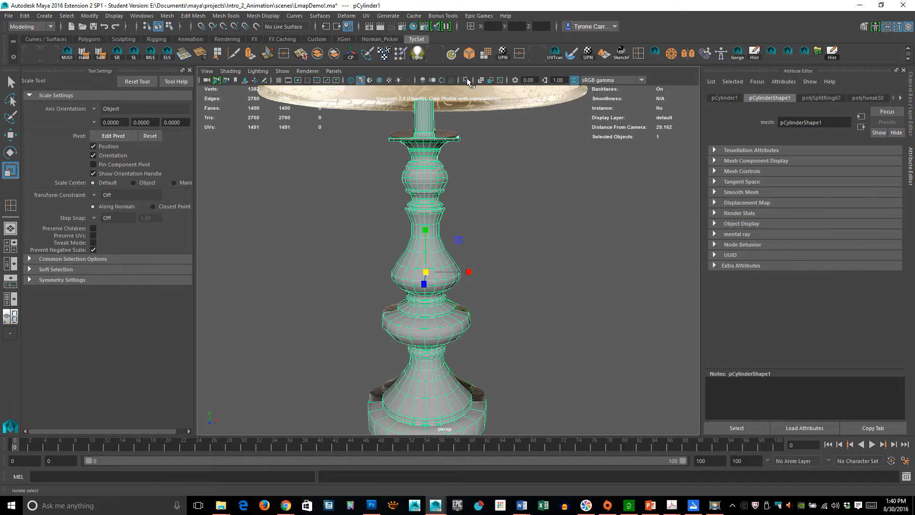
click(466, 80)
Examine the isolated lamp base's shading and silhouette up close from several angles
click(574, 263)
alt+drag(574, 263, 424, 320)
alt+middle_drag(424, 321, 385, 257)
alt+right_drag(385, 258, 591, 303)
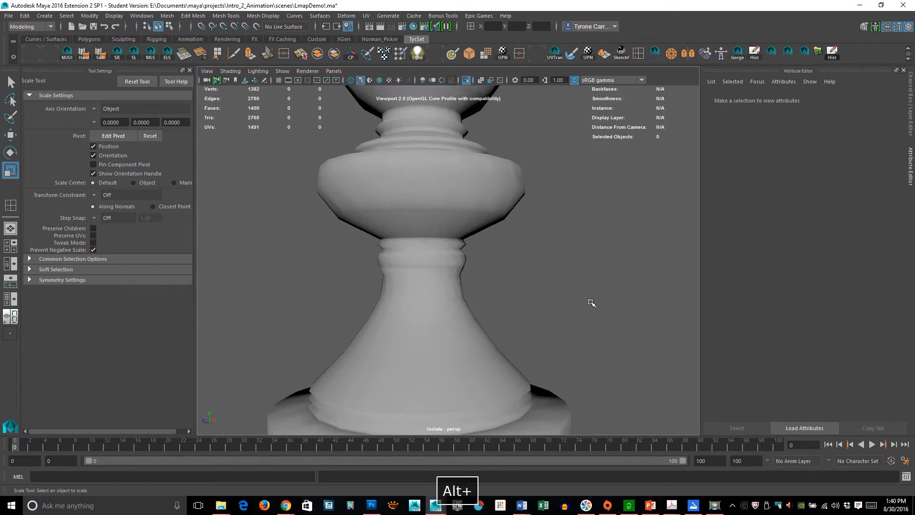
click(406, 320)
alt+drag(491, 339, 509, 327)
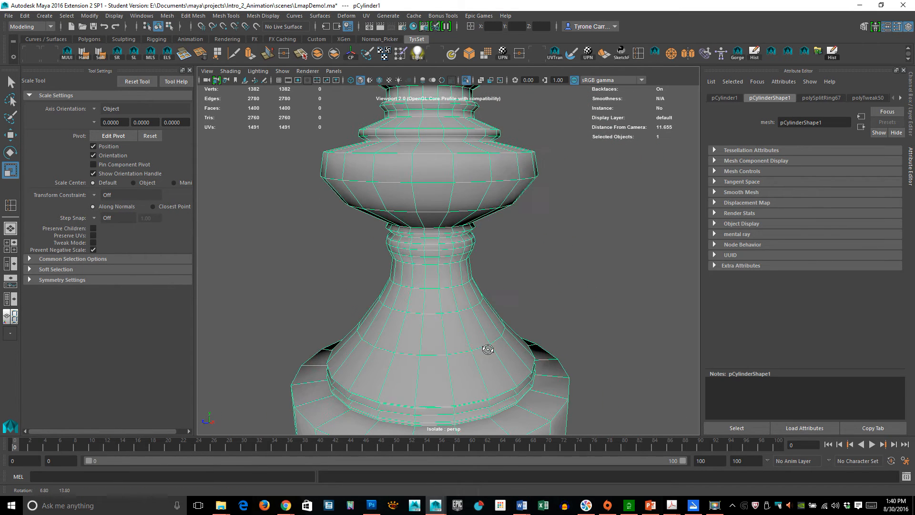
click(564, 294)
alt+right_drag(528, 304, 395, 300)
Select the lamp base and display it in smooth mesh preview
click(432, 211)
alt+middle_drag(517, 265, 469, 324)
key(3)
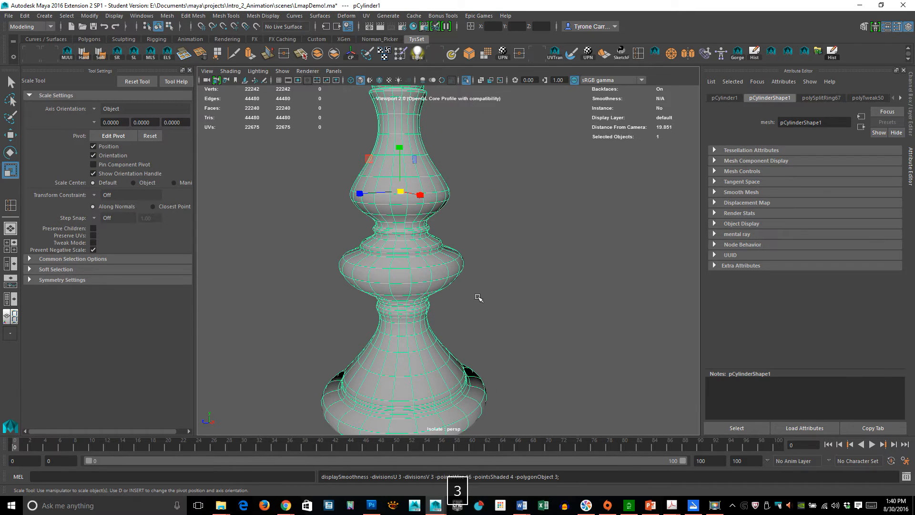
Inspect the smoothed lamp base from several angles and compare it up close with its unsmoothed mesh display
click(509, 285)
alt+right_drag(445, 380, 449, 267)
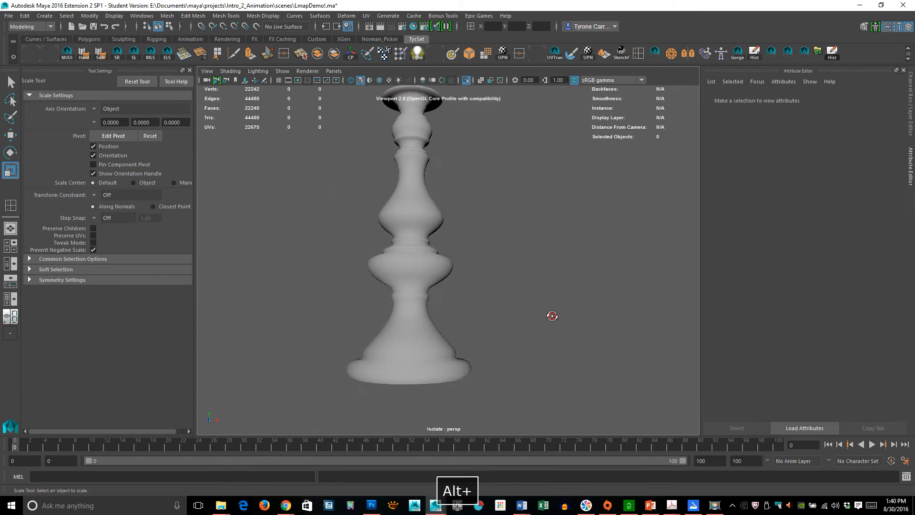
alt+drag(551, 316, 469, 331)
click(469, 332)
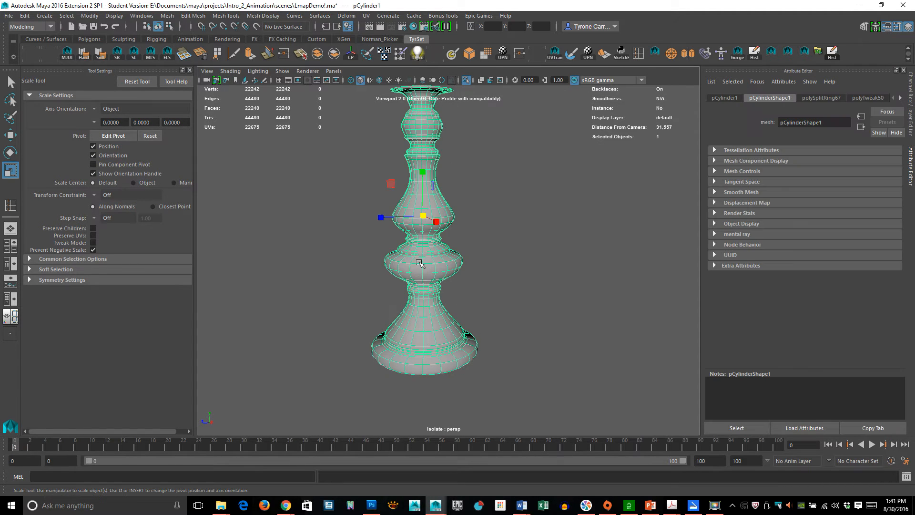
key(1)
alt+right_drag(309, 283, 452, 308)
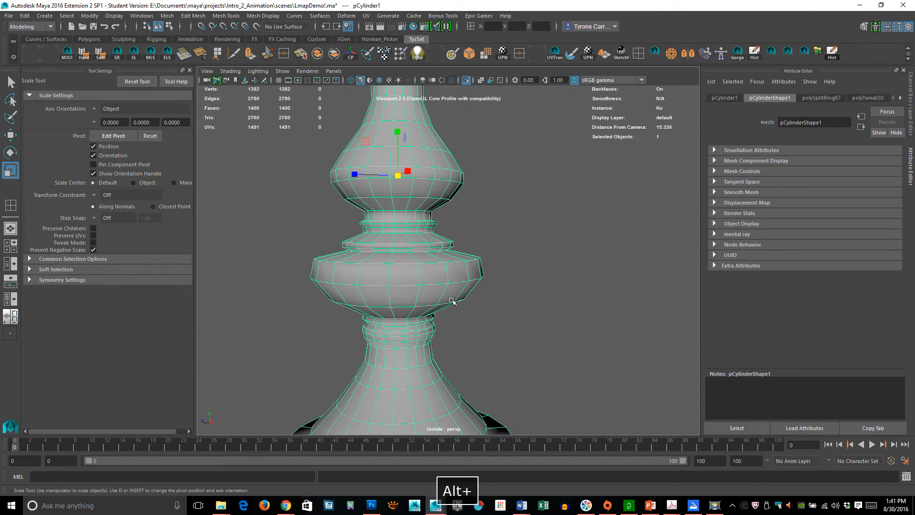
key(3)
key(1)
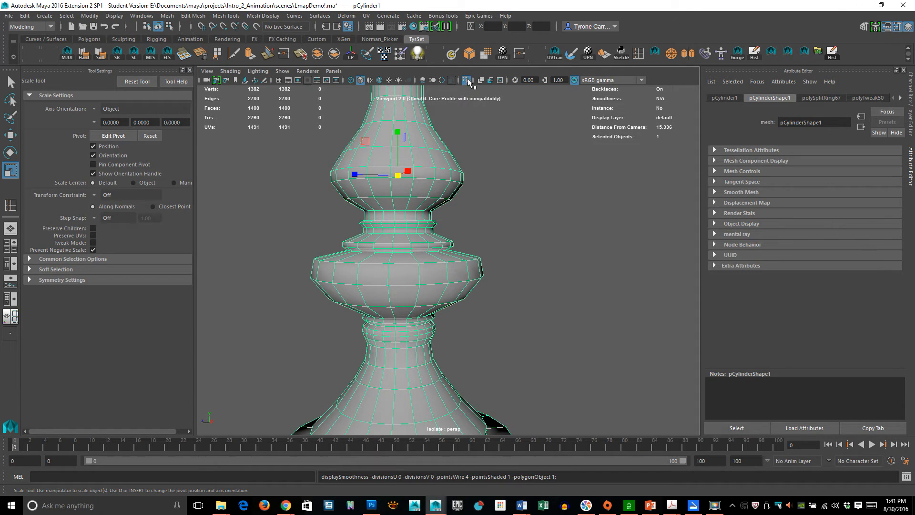
Turn off isolation, switch to the front view, and display the lamp base as wireframe over the reference image
click(467, 80)
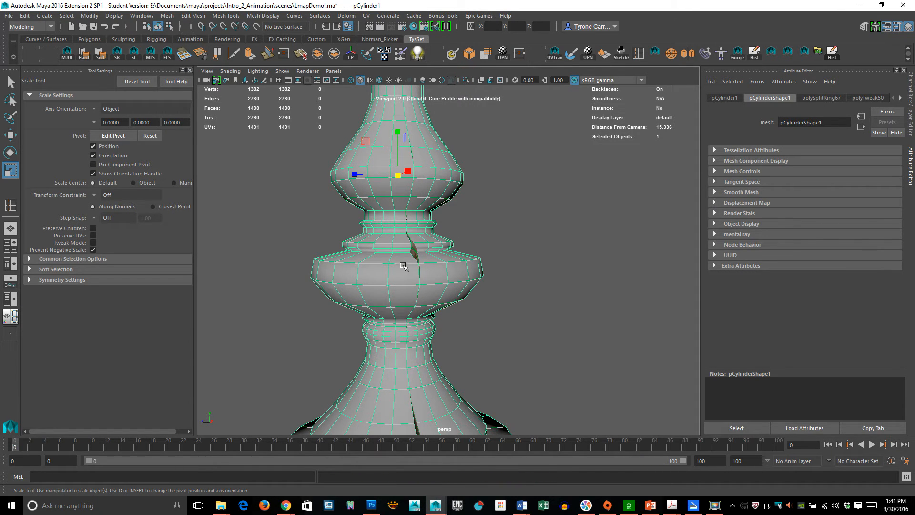
key(4)
alt+drag(403, 266, 404, 324)
key(space)
alt+middle_drag(446, 382, 444, 210)
alt+middle_drag(465, 329, 448, 195)
alt+right_drag(522, 244, 581, 256)
alt+middle_drag(512, 186, 536, 268)
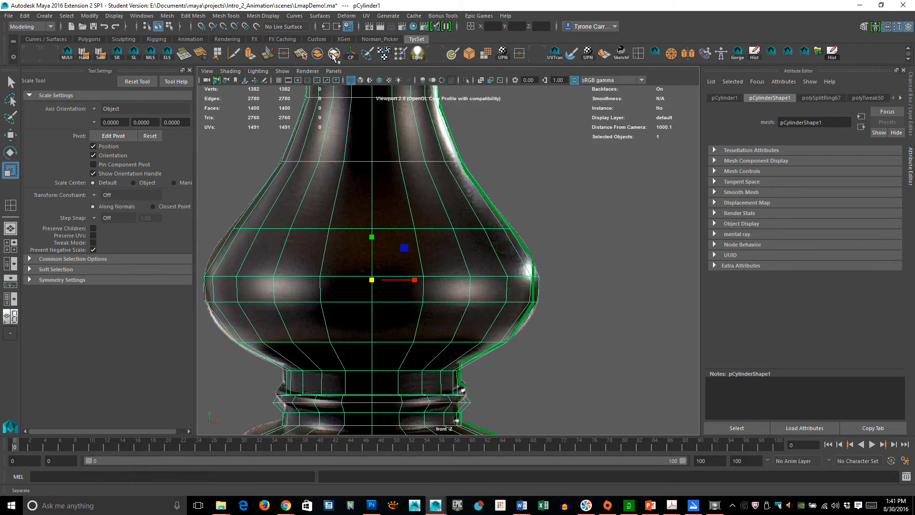
Insert an edge loop just above the widest part of the upper bulb and scale it out to the reference profile
click(638, 53)
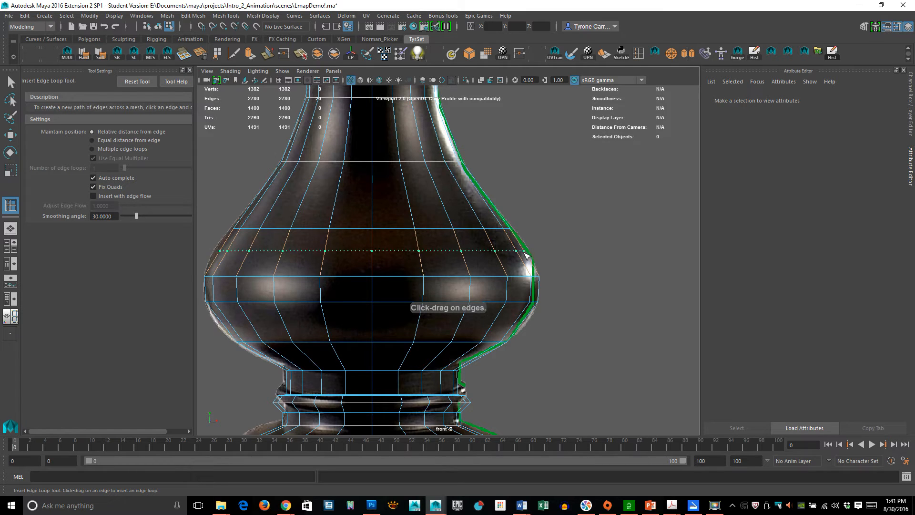
click(526, 256)
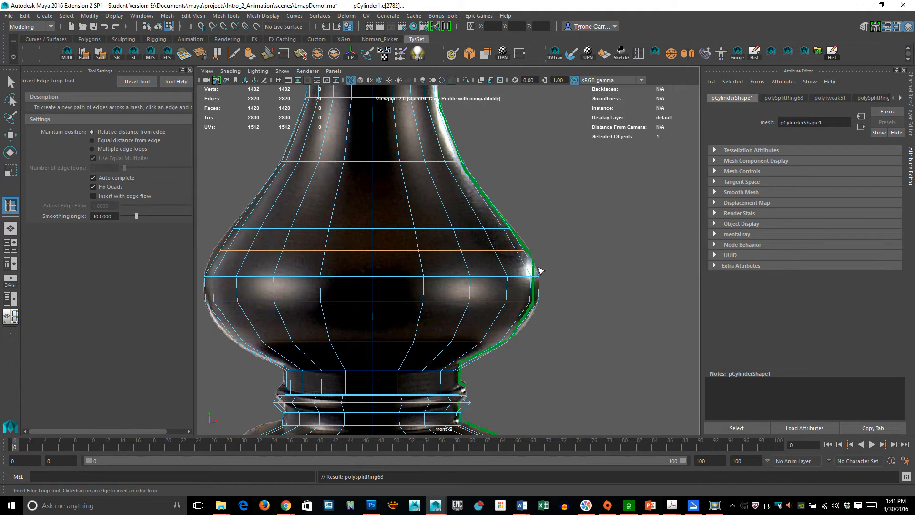
key(e)
key(r)
middle_drag(451, 339, 460, 340)
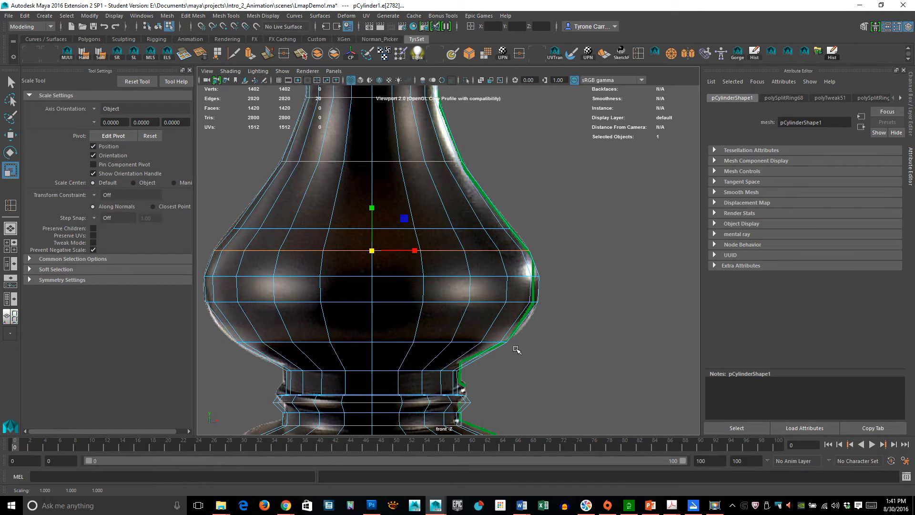
Insert an edge loop just below the widest part of the upper bulb and scale it to match the profile
key(g)
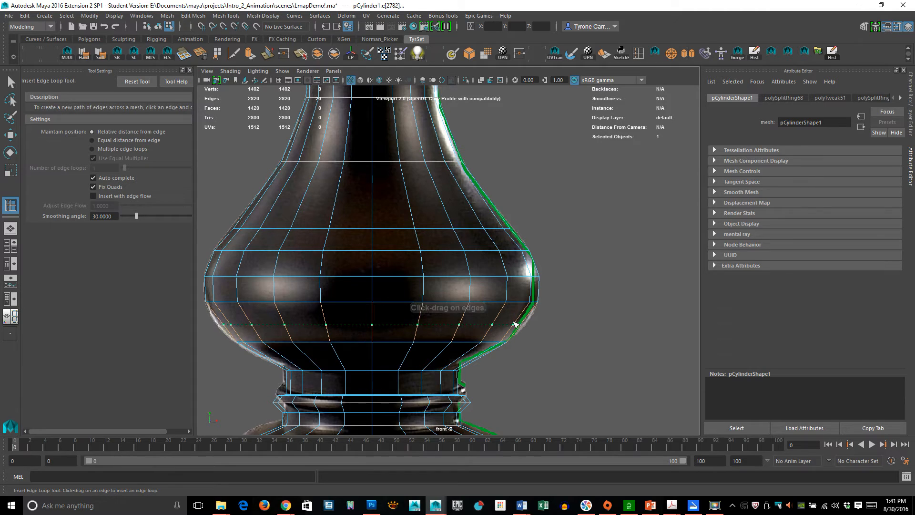
drag(531, 353, 519, 350)
key(r)
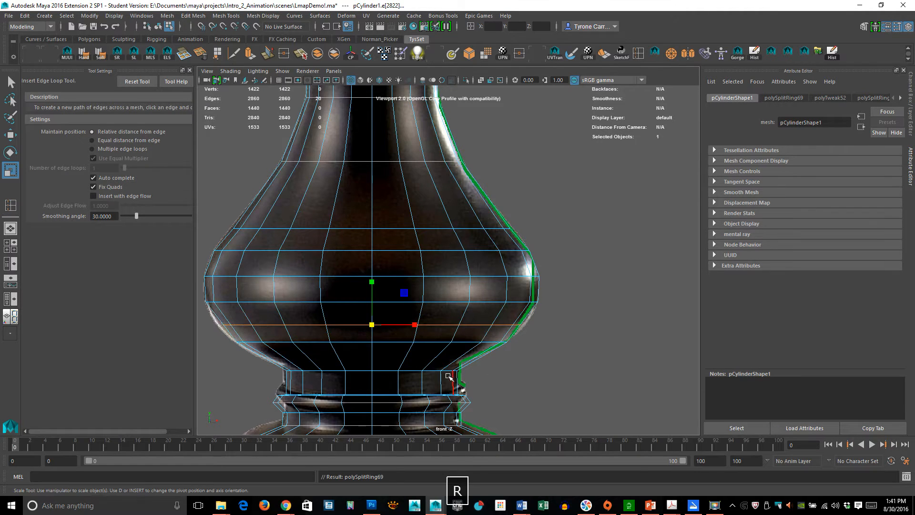
middle_drag(457, 377, 503, 248)
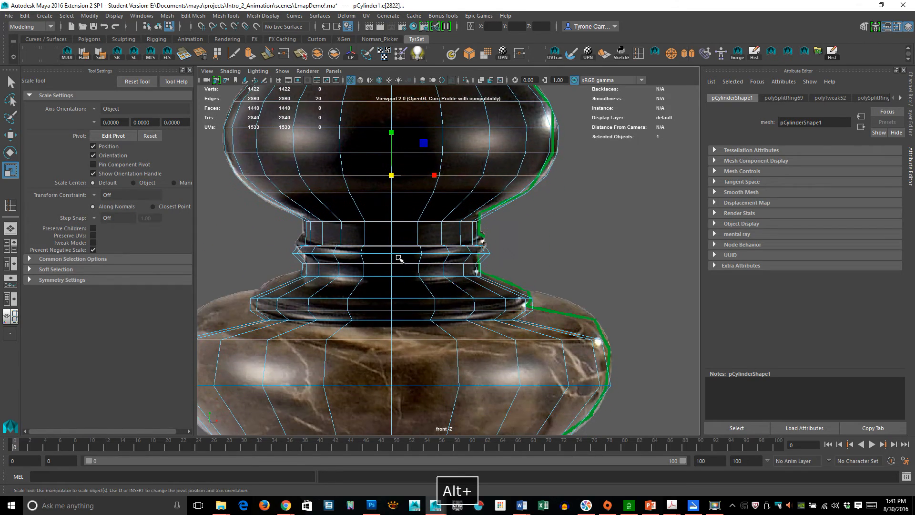
Insert an edge loop around the upper part of the marble bulb, scale it out to the profile, and nudge it slightly upward
alt+right_drag(398, 259, 616, 265)
alt+middle_drag(478, 321, 562, 222)
alt+right_drag(563, 222, 428, 267)
alt+right_drag(505, 291, 543, 299)
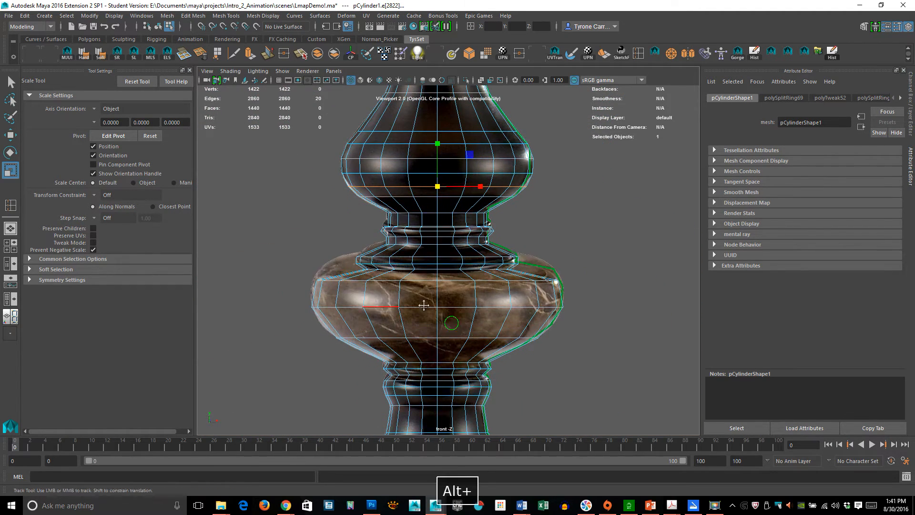
alt+right_drag(420, 302, 551, 287)
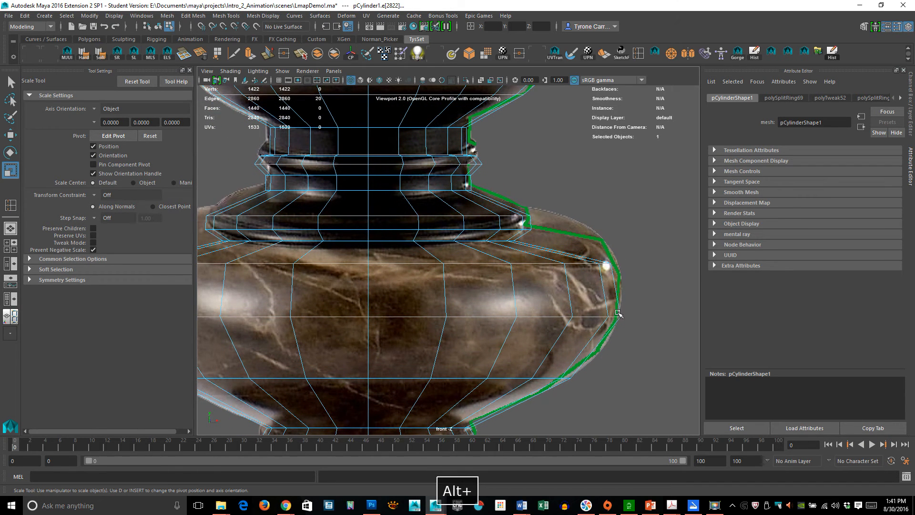
key(g)
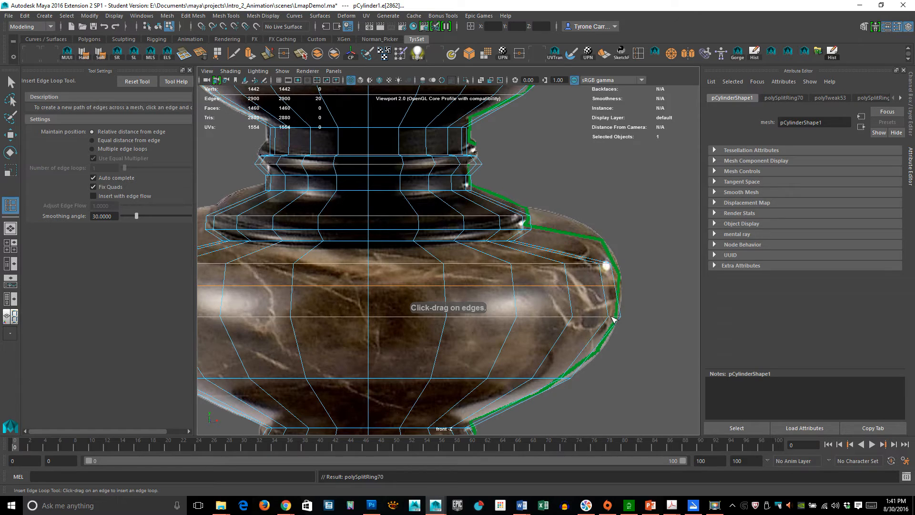
key(ctrl+z)
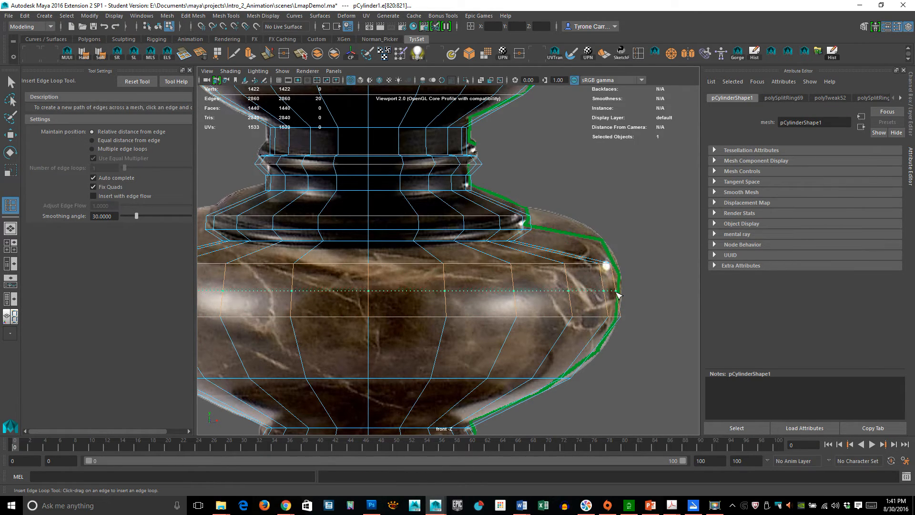
key(r)
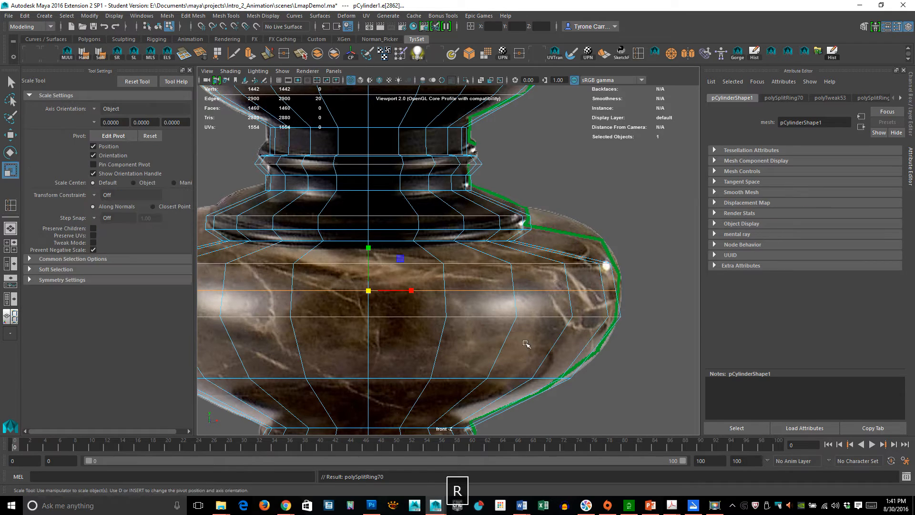
middle_drag(524, 340, 538, 339)
key(w)
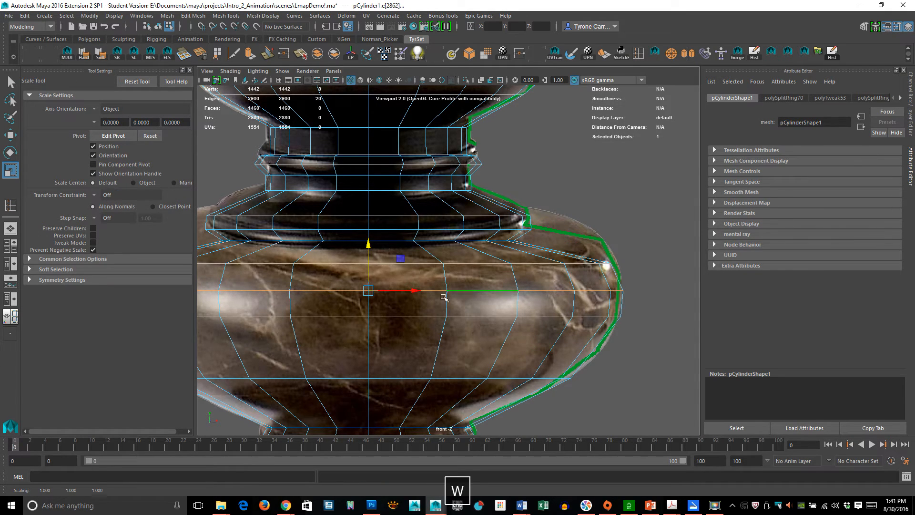
drag(368, 245, 369, 243)
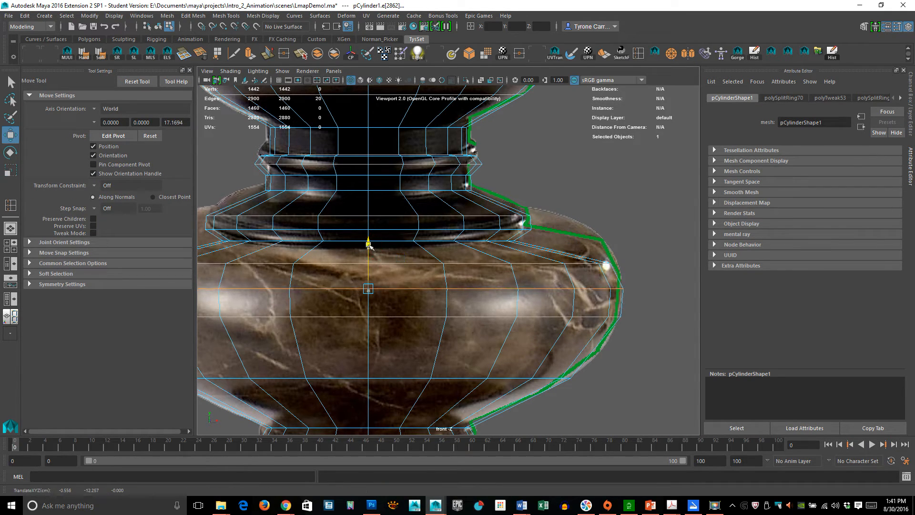
Insert an edge loop below the marble bulb's widest part and scale it slightly outward to follow the curve
alt+middle_drag(443, 351, 431, 311)
key(g)
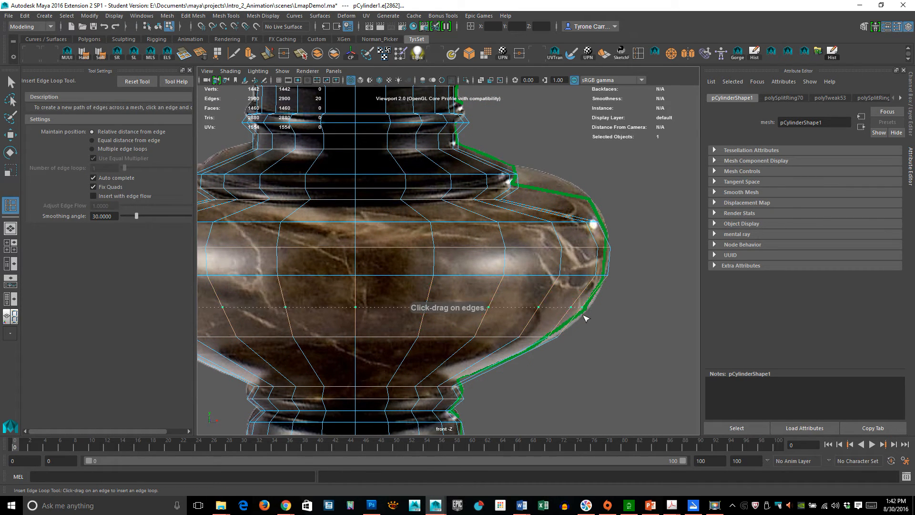
drag(583, 315, 582, 313)
key(r)
middle_drag(403, 333, 410, 332)
Insert an edge loop on the marble bulb's underside just above the neck and scale it to the profile
alt+middle_drag(517, 360, 527, 311)
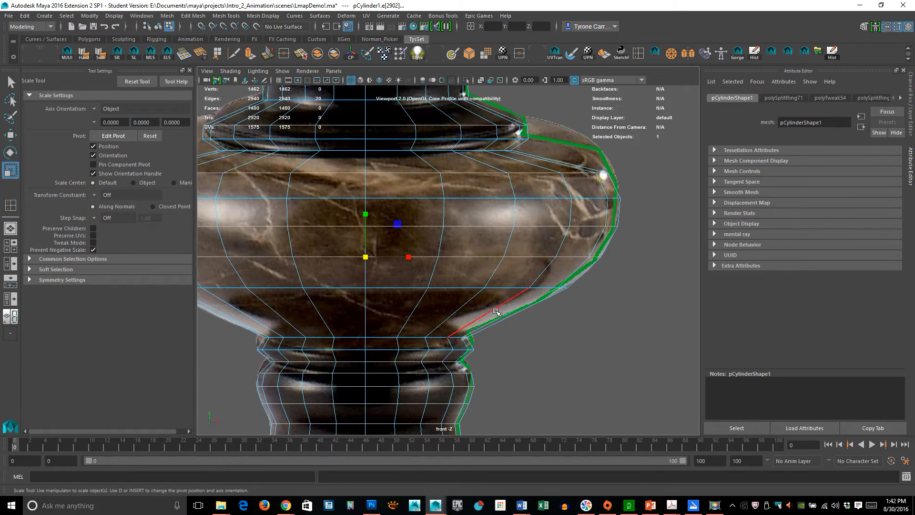
key(g)
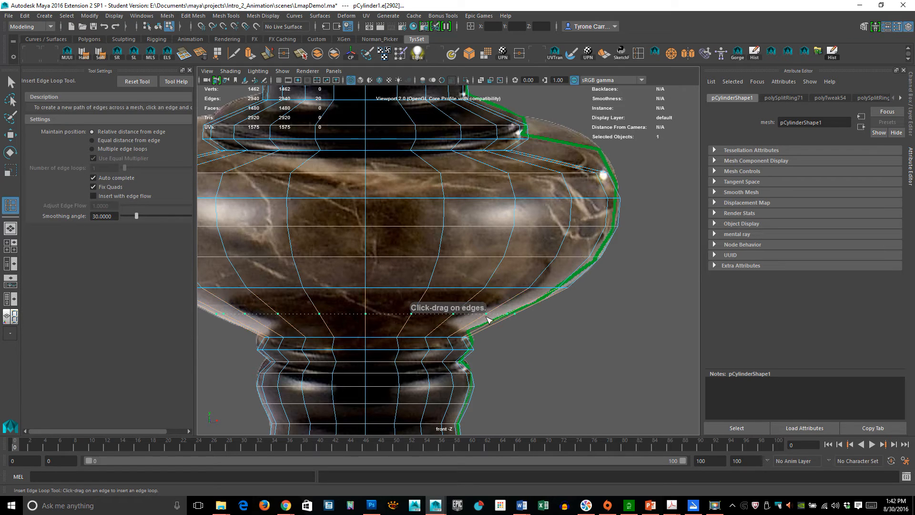
click(487, 318)
key(r)
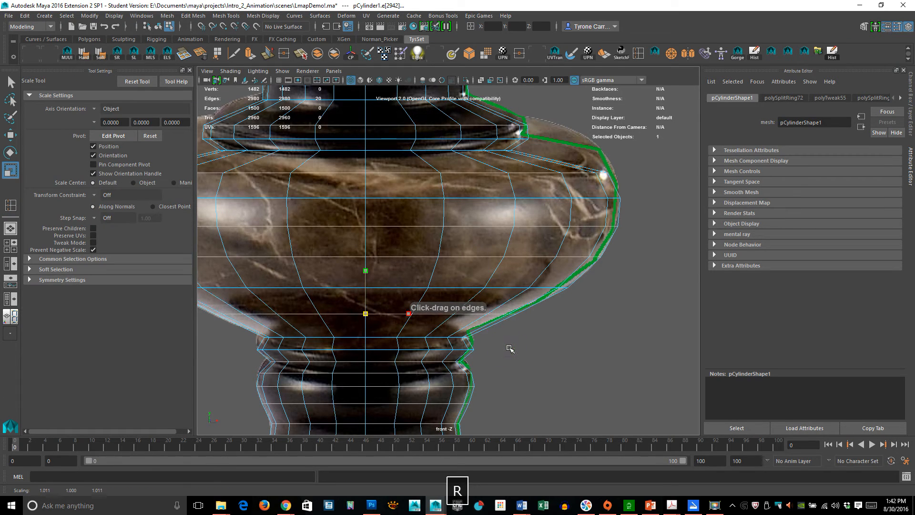
middle_drag(510, 349, 512, 349)
Check the neck below the marble bulb, switch to the perspective view in shaded display, and clear the selection
alt+middle_drag(461, 373, 549, 271)
alt+right_drag(402, 259, 590, 277)
alt+middle_drag(327, 279, 303, 295)
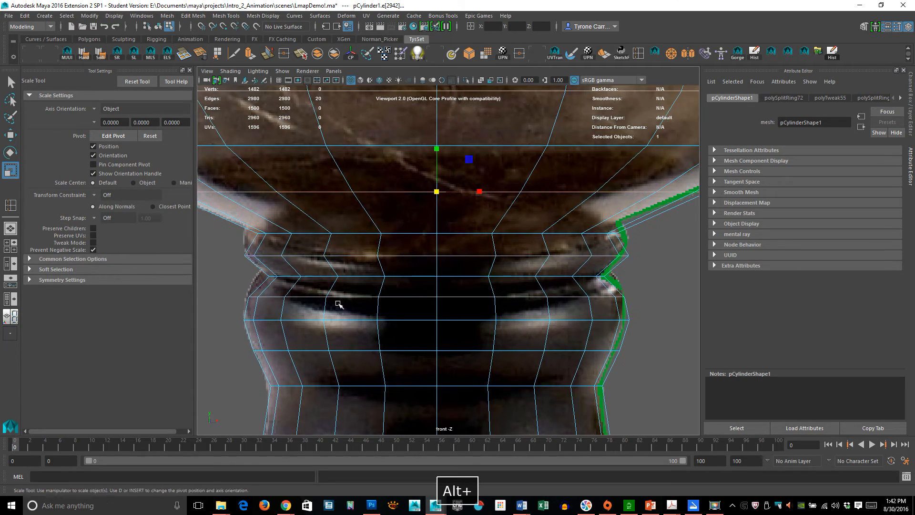
alt+right_drag(481, 288, 368, 283)
key(space)
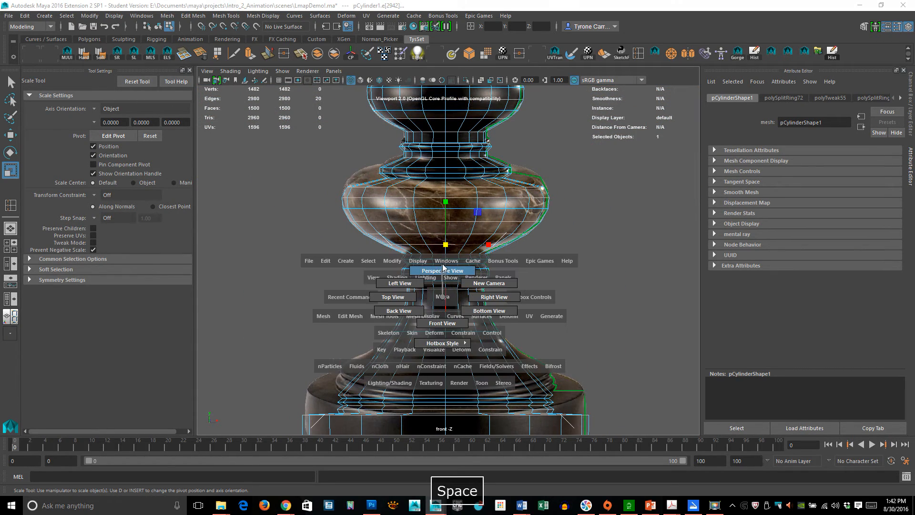
key(5)
mouse_move(443, 265)
mouse_down()
mouse_move(392, 292)
mouse_move(343, 274)
mouse_up()
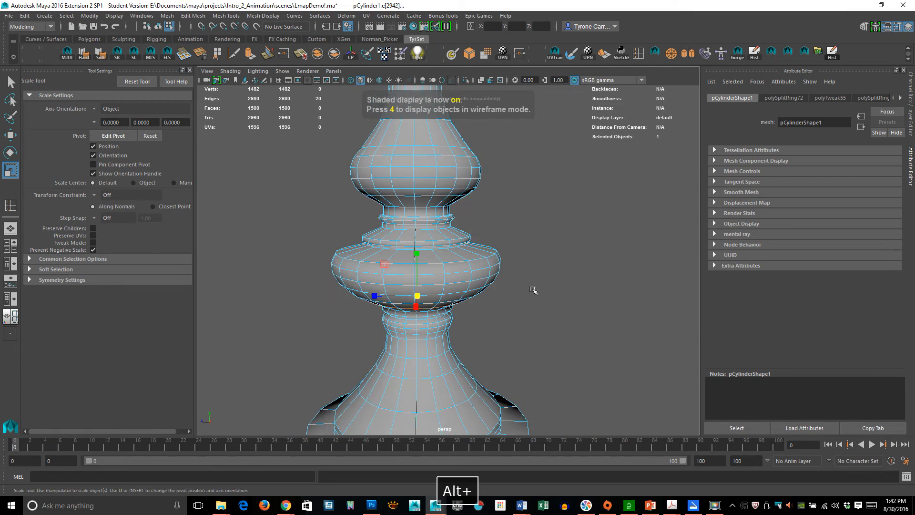
alt+drag(533, 290, 447, 238)
click(478, 206)
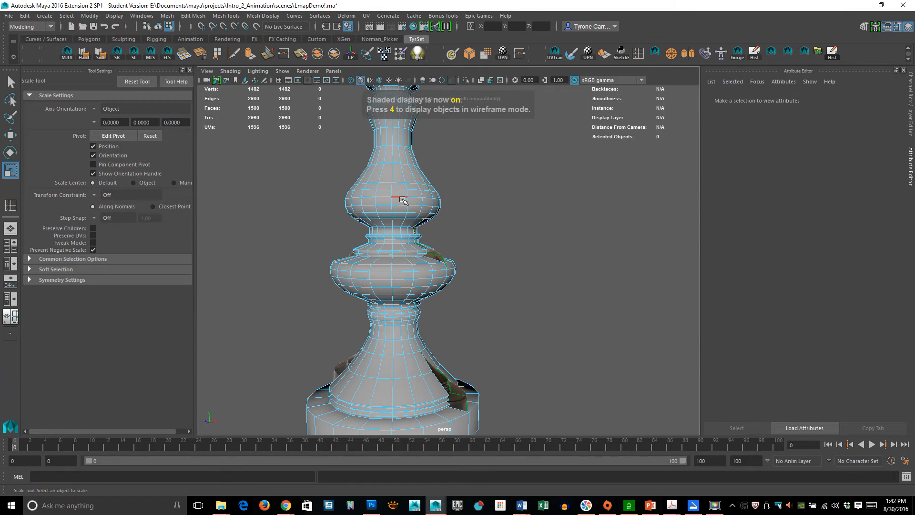
Inspect the lamp base in object mode with smooth mesh preview, and return it to unsmoothed display
click(403, 200)
right_drag(403, 200, 412, 185)
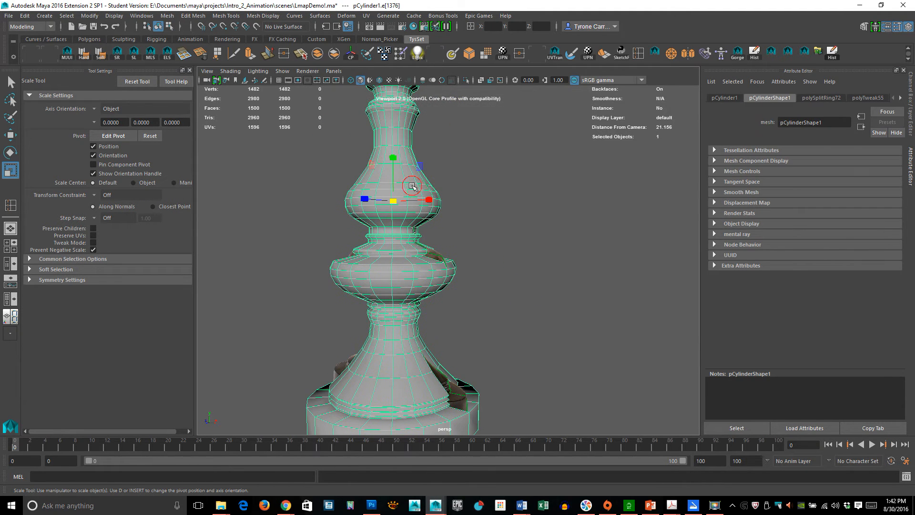
key(3)
click(584, 221)
mouse_move(437, 308)
alt+mouse_down()
mouse_move(504, 302)
mouse_move(504, 275)
mouse_move(467, 288)
mouse_move(439, 315)
alt+mouse_up()
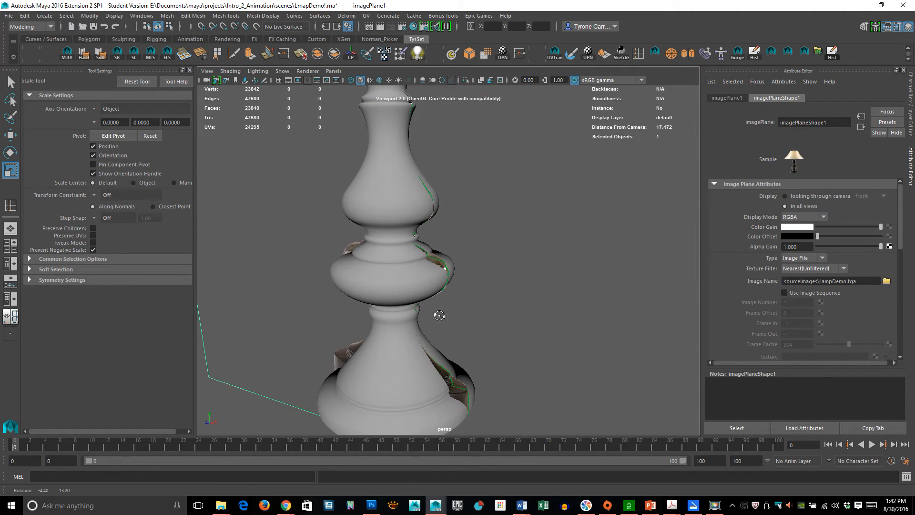
click(397, 193)
key(1)
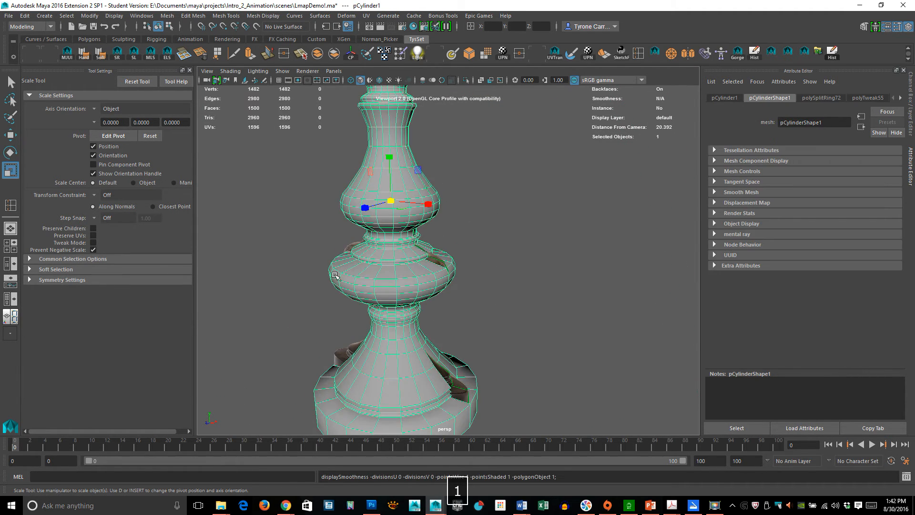
Examine the edge loops and faceting of the wide middle bulb up close from several angles
alt+right_drag(443, 259, 590, 281)
alt+middle_drag(374, 308, 493, 271)
alt+right_drag(370, 276, 463, 270)
alt+drag(405, 288, 418, 282)
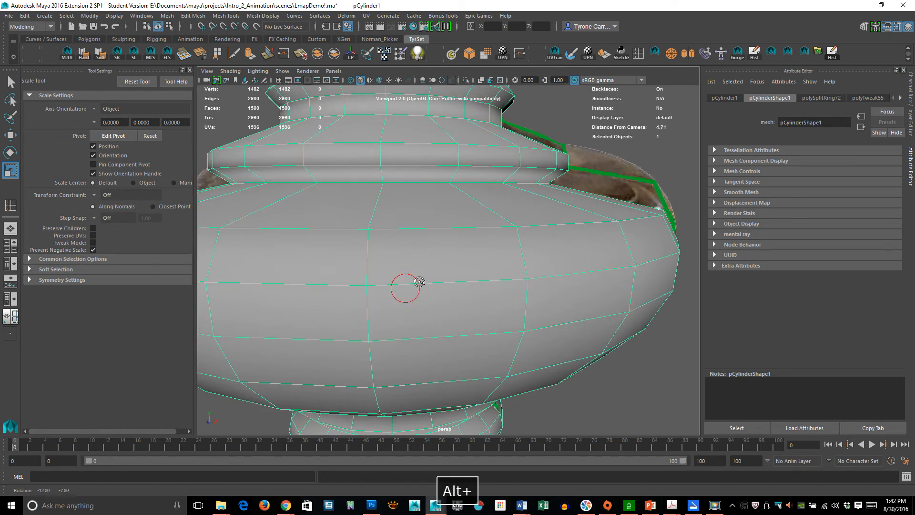
alt+right_drag(486, 290, 447, 290)
alt+middle_drag(390, 319, 468, 280)
alt+drag(477, 266, 419, 270)
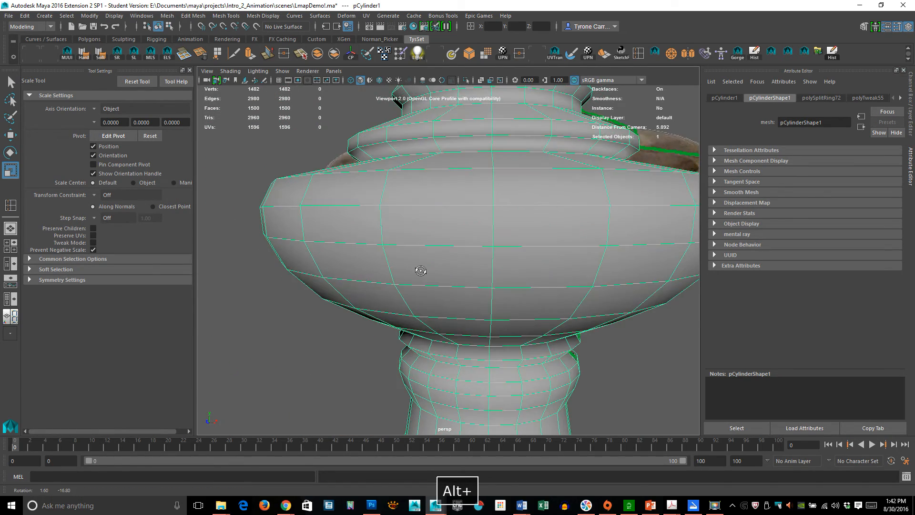
alt+middle_drag(490, 297, 478, 241)
alt+drag(469, 252, 480, 233)
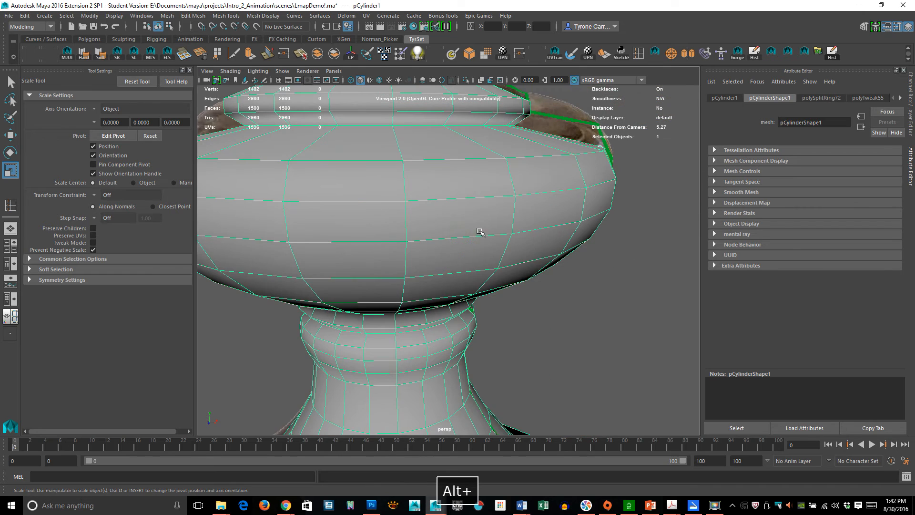
Switch to edge selection and select the full edge loop just above the middle of the wide bulb
right_drag(479, 233, 481, 196)
double_click(480, 196)
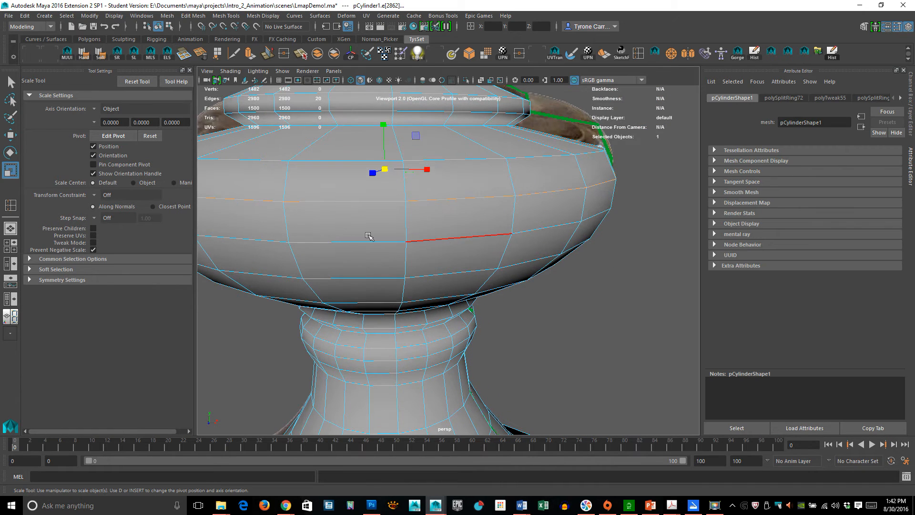
alt+drag(367, 237, 219, 122)
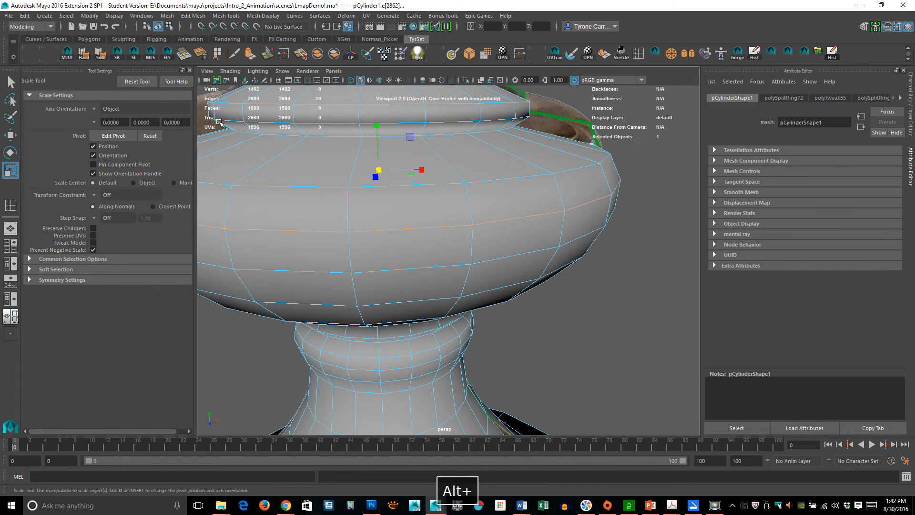
Harden the selected edge loop on the wide bulb and check the shading with the mesh in object mode
click(82, 50)
right_drag(553, 212, 612, 192)
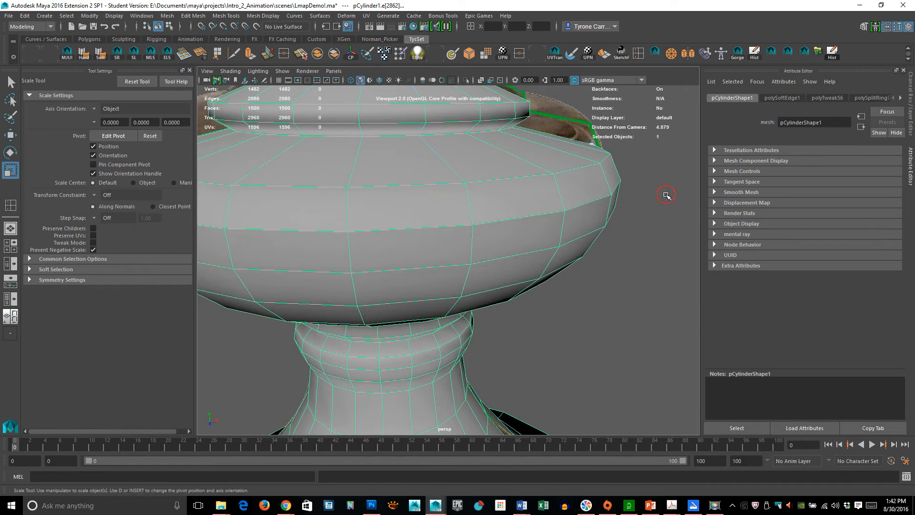
click(664, 194)
alt+drag(501, 285, 286, 197)
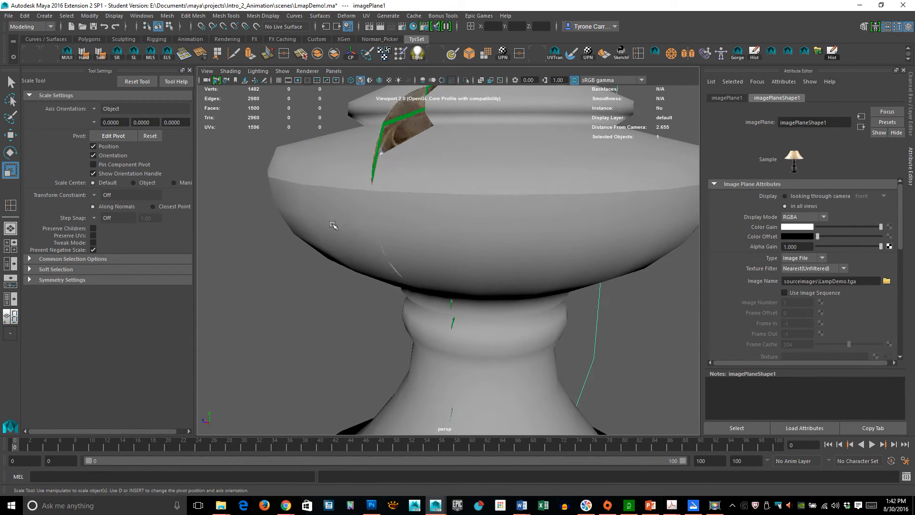
Examine the shading of the whole lamp and its vase-shaped body in perspective, with the mesh unsmoothed
key(a)
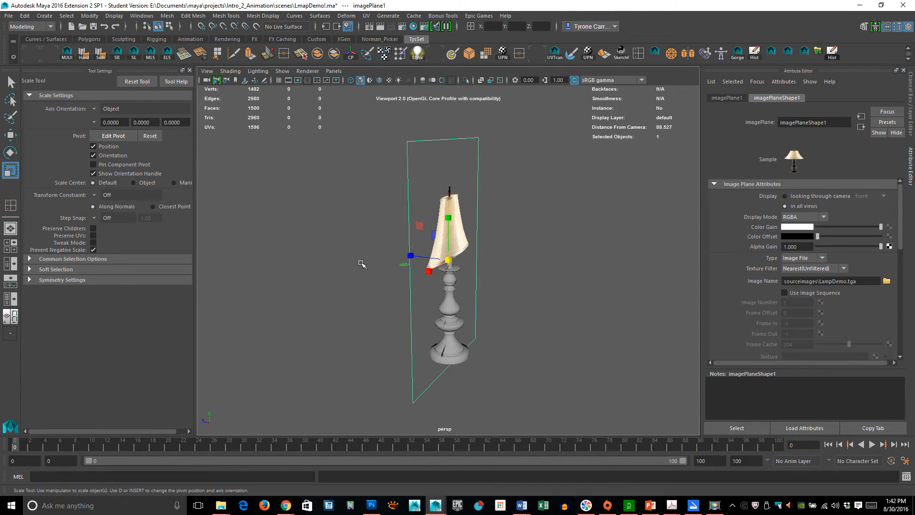
alt+right_drag(305, 262, 667, 286)
alt+drag(376, 333, 498, 341)
alt+middle_drag(424, 417, 430, 254)
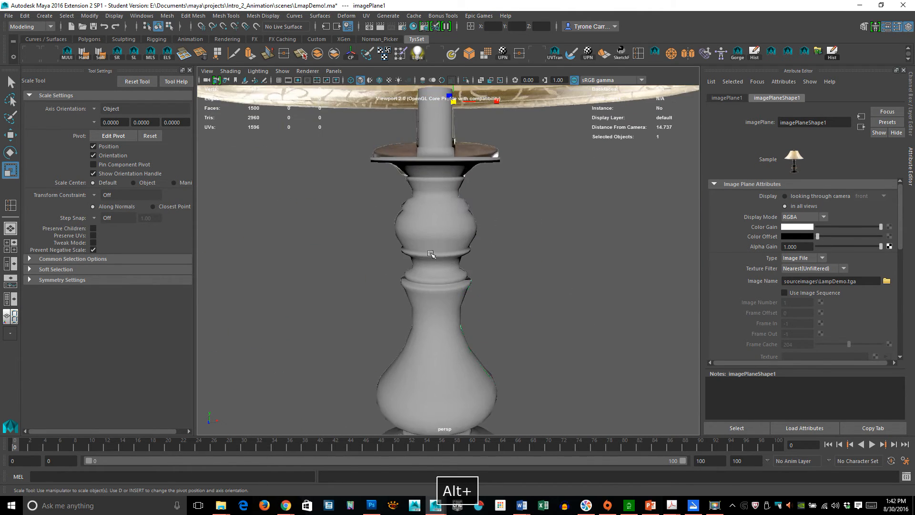
alt+right_drag(431, 254, 500, 343)
alt+middle_drag(500, 343, 507, 200)
alt+middle_drag(470, 389, 474, 263)
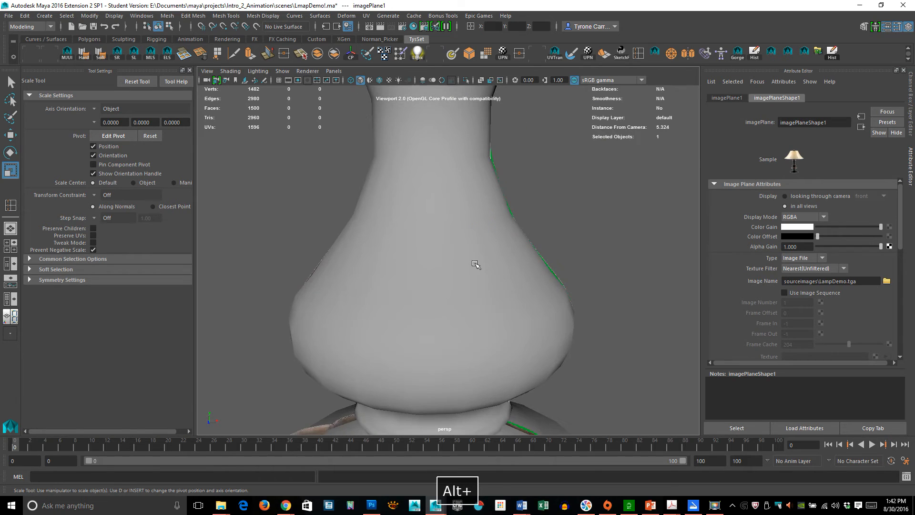
click(474, 263)
alt+right_drag(597, 278, 464, 255)
alt+drag(419, 215, 467, 247)
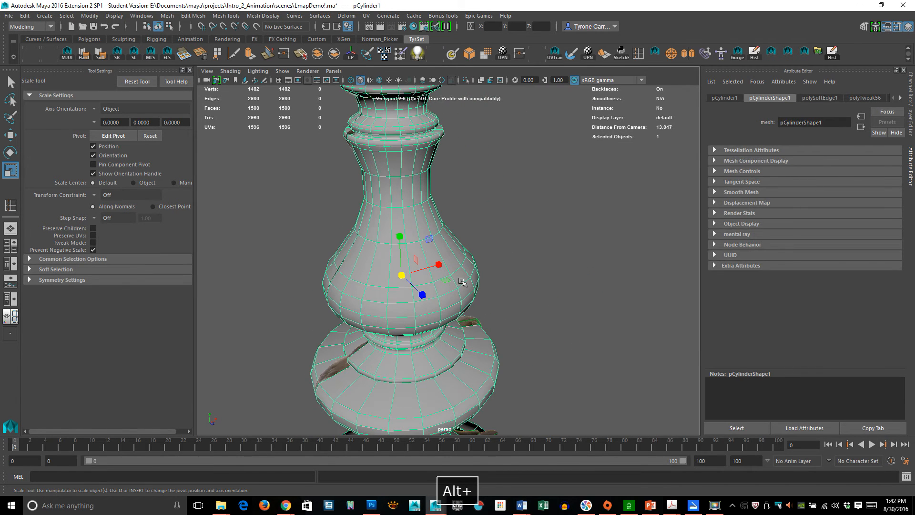
key(1)
click(540, 280)
Soften the edge loop just above the middle of the wide bulb and return to object mode
alt+drag(540, 280, 474, 253)
alt+right_drag(473, 253, 514, 259)
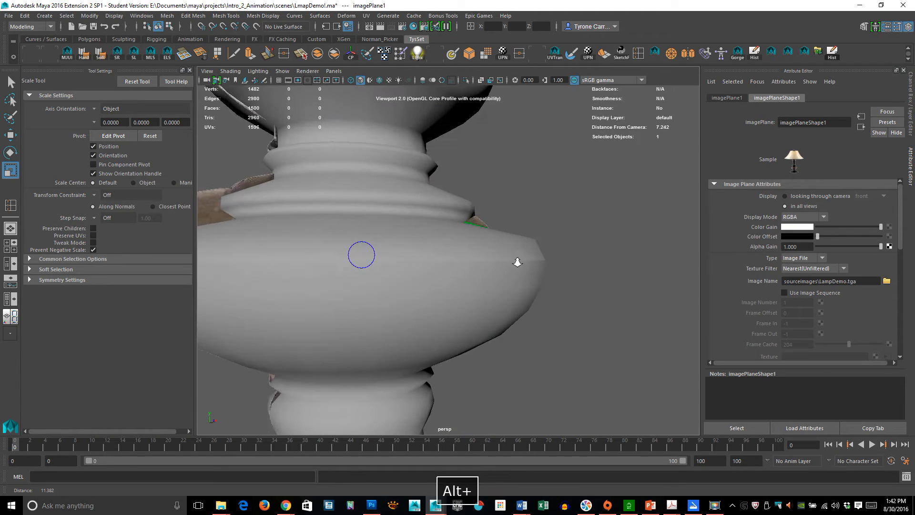
right_drag(451, 230, 453, 206)
click(493, 260)
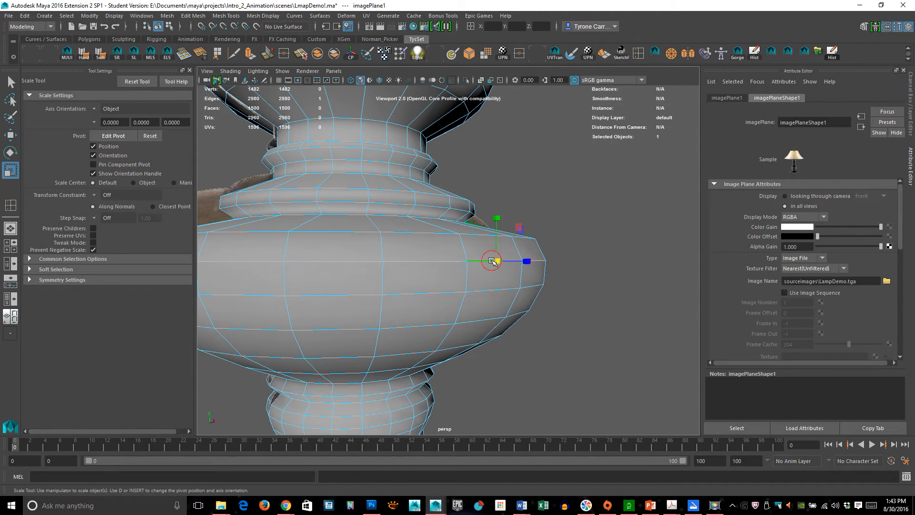
click(100, 53)
right_drag(467, 230, 538, 216)
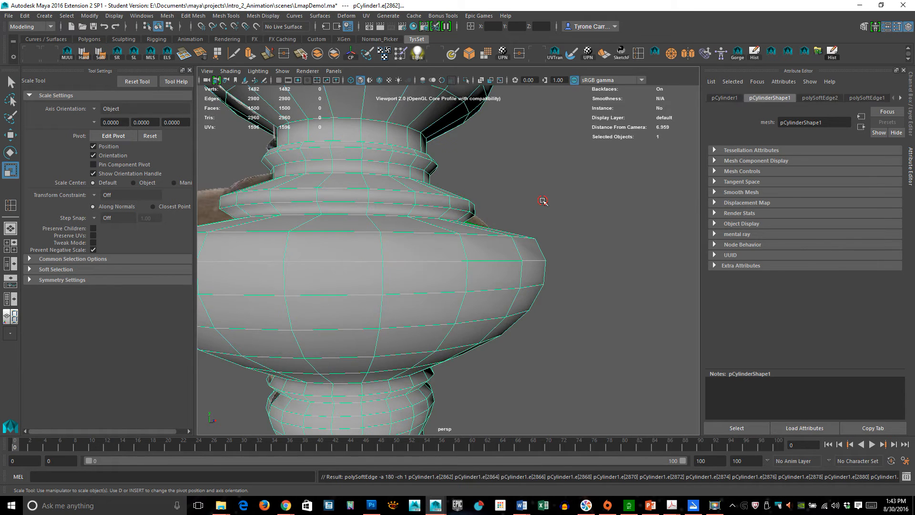
click(541, 201)
Harden the edge loop where the wide bulb meets the neck and the loop in the groove just below it
alt+drag(506, 227, 547, 242)
alt+right_drag(424, 286, 482, 302)
alt+middle_drag(481, 302, 485, 122)
alt+drag(479, 291, 480, 251)
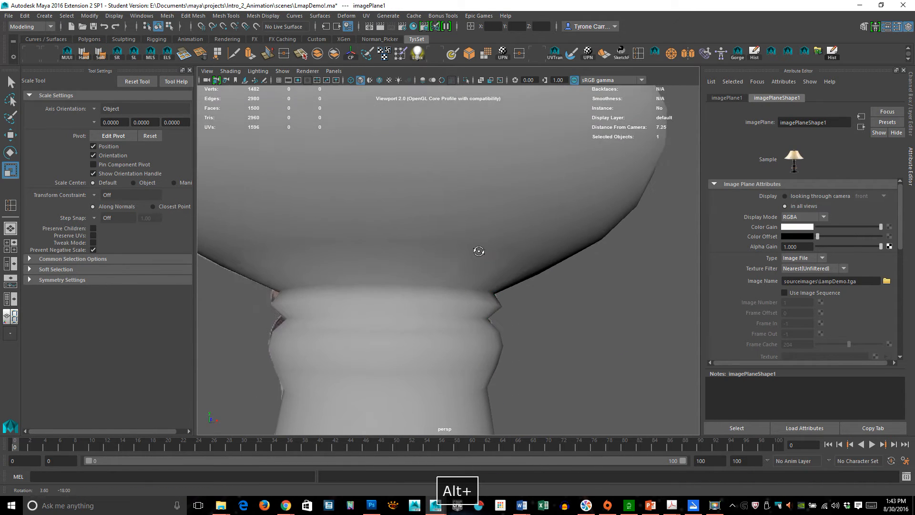
alt+middle_drag(444, 316, 449, 251)
alt+drag(449, 250, 460, 272)
click(411, 218)
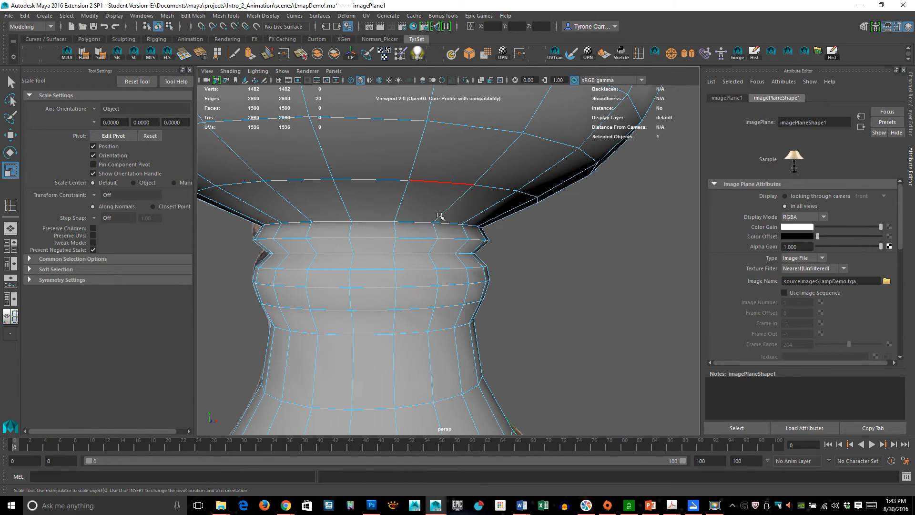
double_click(420, 225)
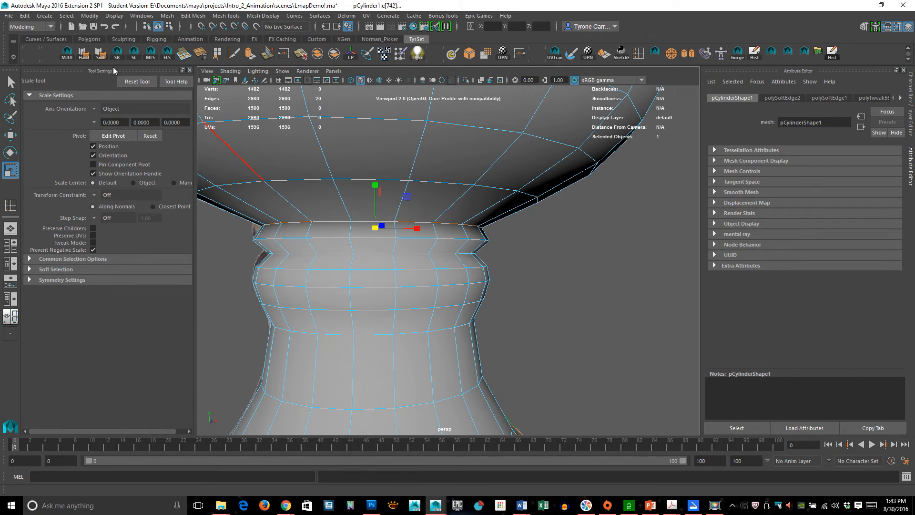
click(85, 53)
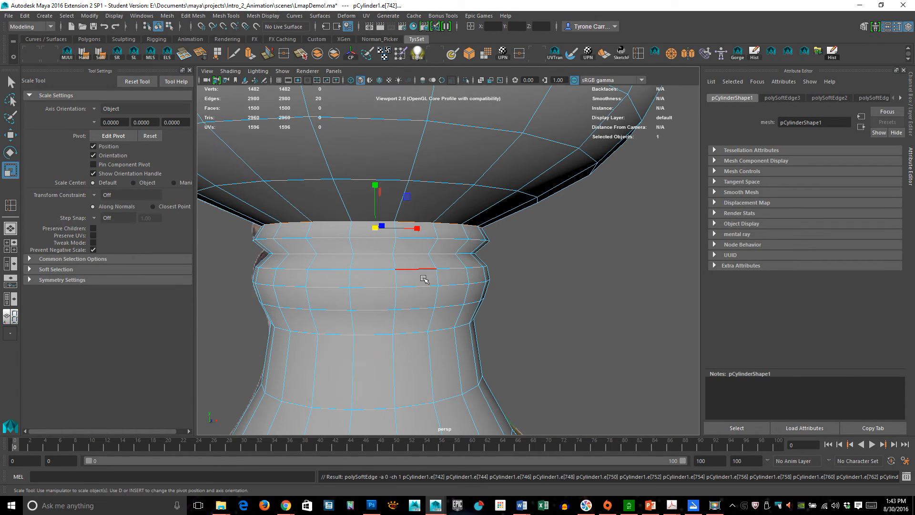
double_click(413, 253)
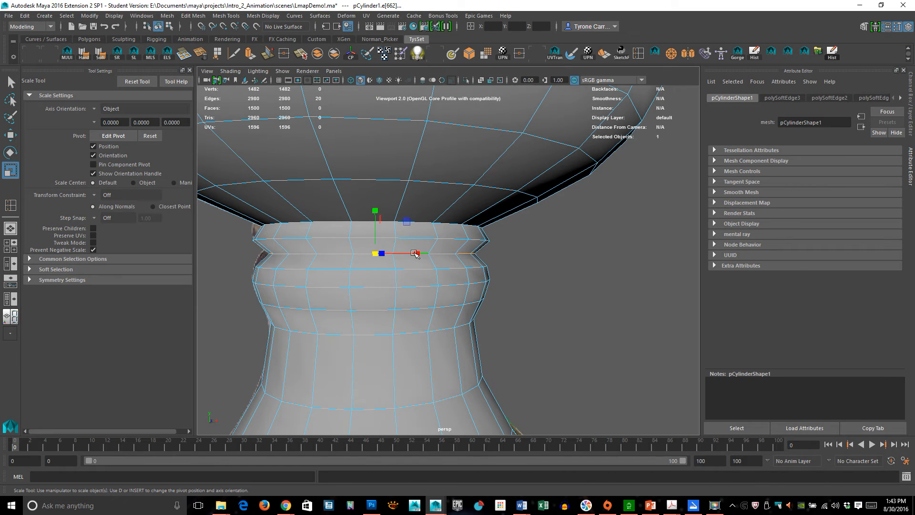
key(g)
Harden the recessed edge loops of the stacked rings above the plinth, including the loop where they meet it
alt+middle_drag(460, 360, 481, 78)
alt+right_drag(576, 259, 376, 286)
alt+drag(516, 311, 472, 292)
alt+middle_drag(472, 292, 431, 214)
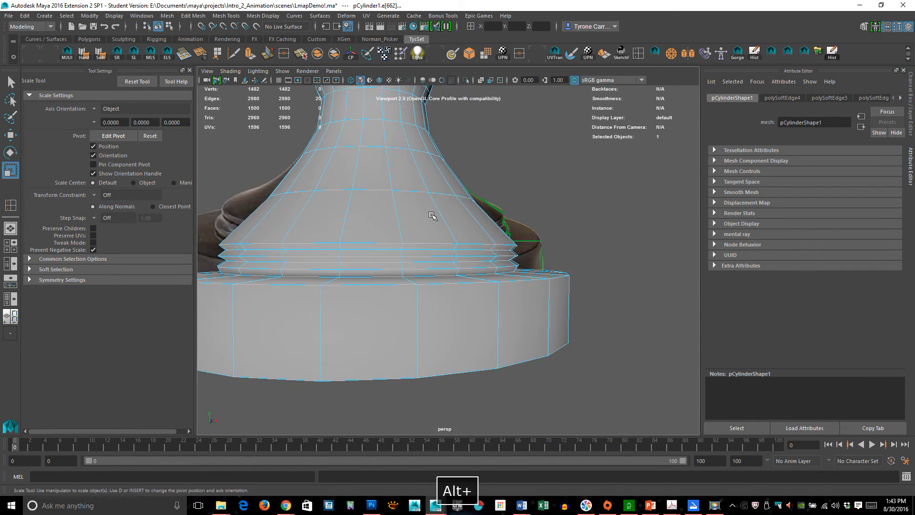
alt+right_drag(430, 215, 489, 255)
double_click(506, 240)
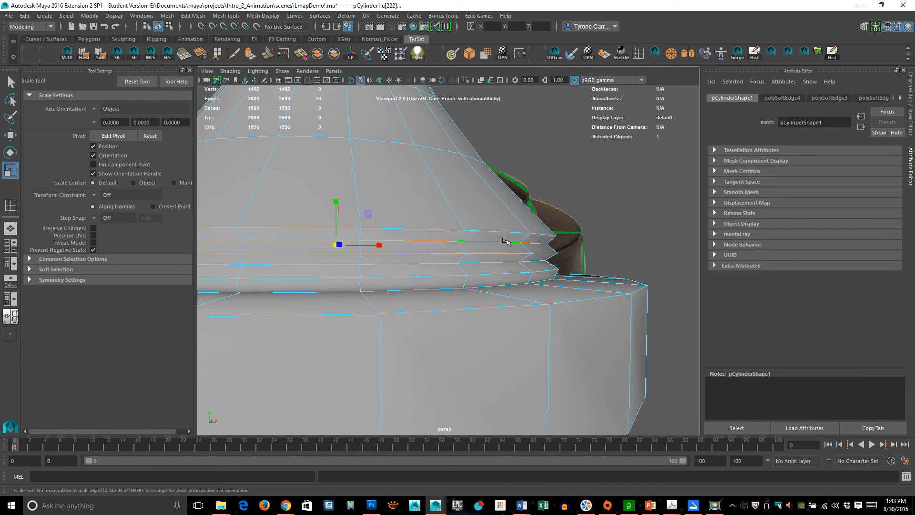
click(503, 264)
double_click(503, 264)
key(g)
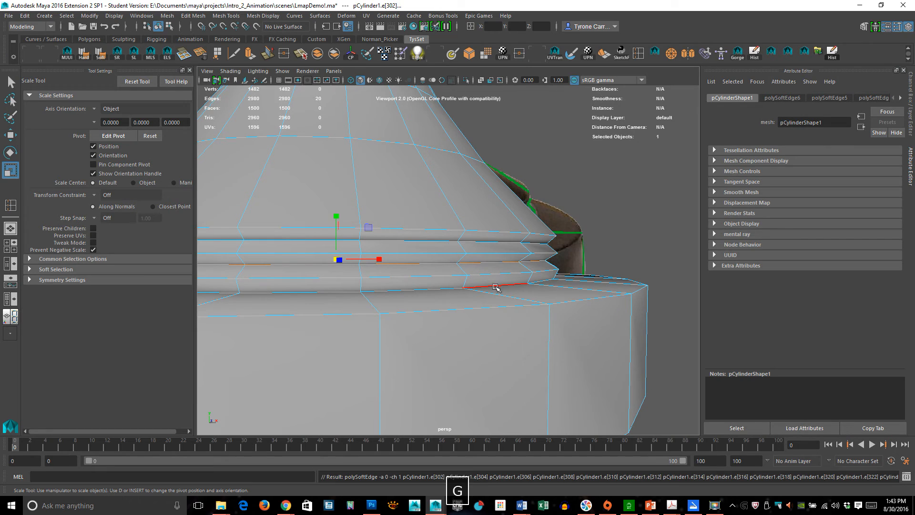
double_click(495, 288)
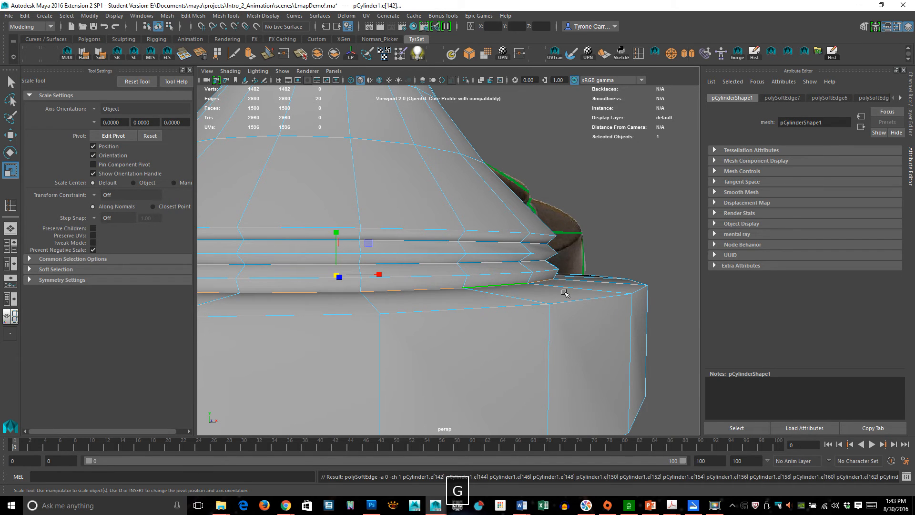
key(g)
alt+right_drag(580, 282, 336, 179)
alt+middle_drag(336, 179, 423, 211)
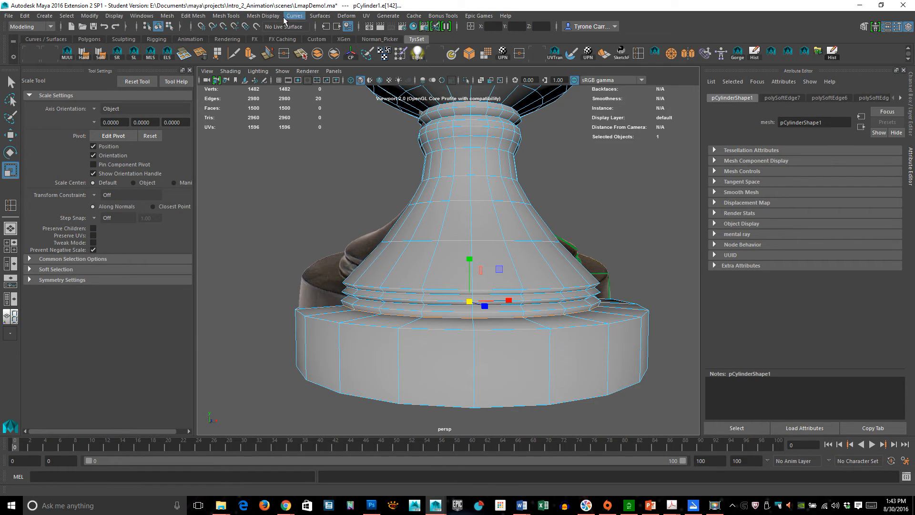
click(263, 16)
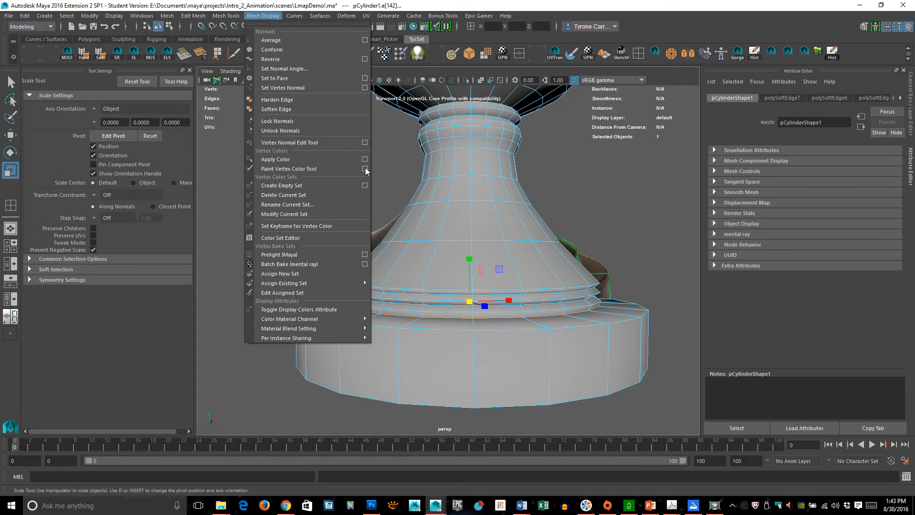
Inspect the lamp's foot and plinth with smooth mesh preview, and return the mesh to unsmoothed display
alt+drag(569, 247, 535, 273)
right_drag(471, 215, 470, 190)
click(546, 187)
alt+right_drag(624, 247, 526, 258)
alt+drag(538, 272, 528, 244)
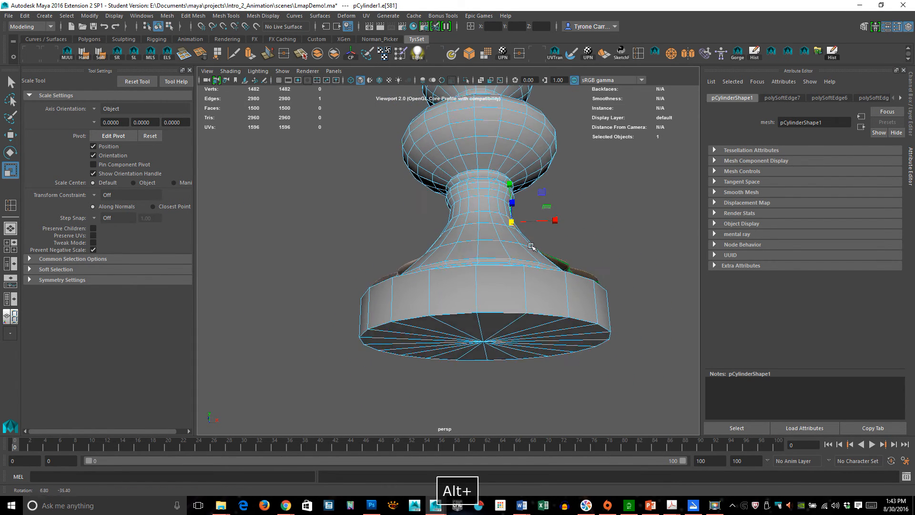
click(478, 291)
key(3)
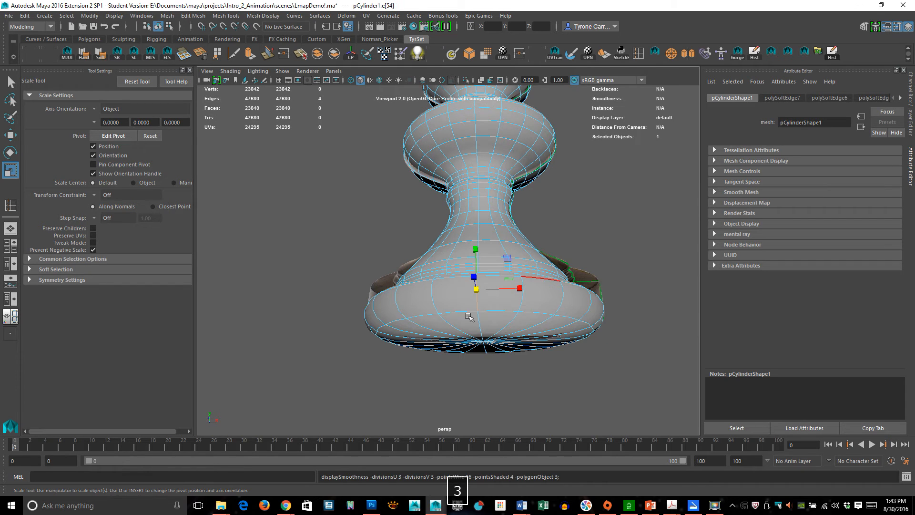
mouse_move(476, 276)
alt+mouse_down()
mouse_move(420, 295)
mouse_move(397, 278)
mouse_move(448, 260)
alt+mouse_up()
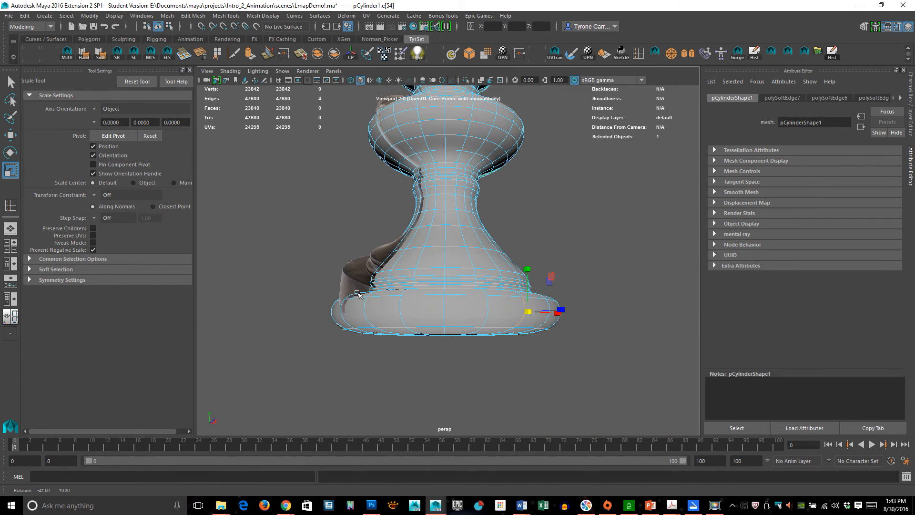
click(445, 252)
key(1)
Insert an edge loop around the side of the plinth, very close to its bottom edge
alt+drag(435, 300, 428, 282)
alt+middle_drag(428, 282, 385, 216)
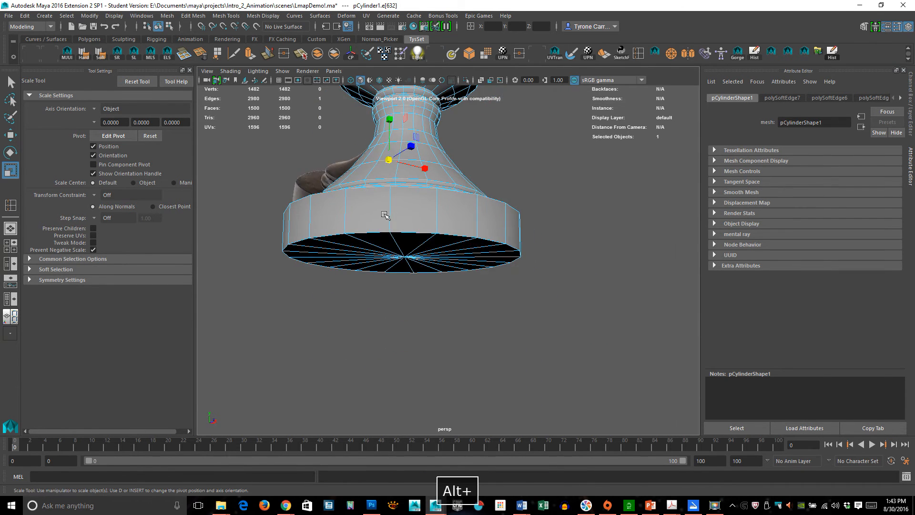
alt+right_drag(385, 216, 423, 227)
alt+drag(422, 227, 335, 234)
alt+middle_drag(335, 234, 422, 231)
alt+right_drag(340, 223, 437, 227)
alt+middle_drag(436, 227, 411, 218)
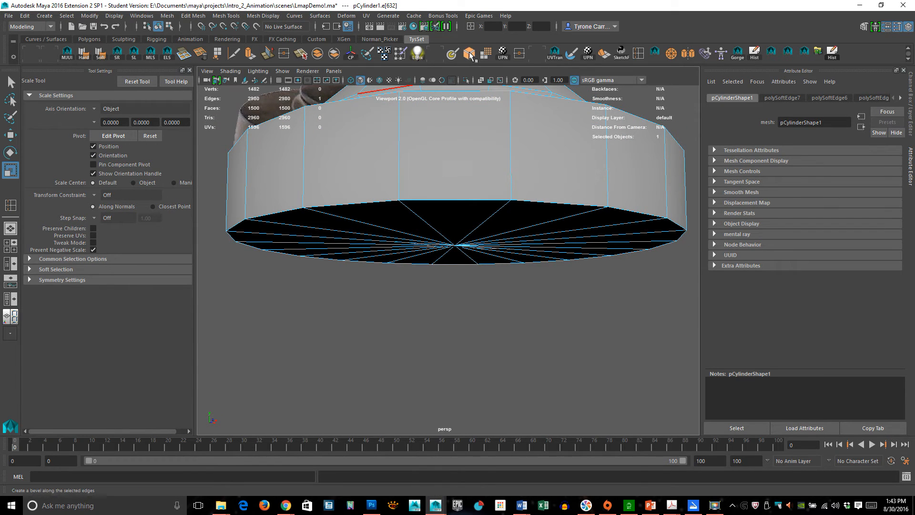
click(638, 52)
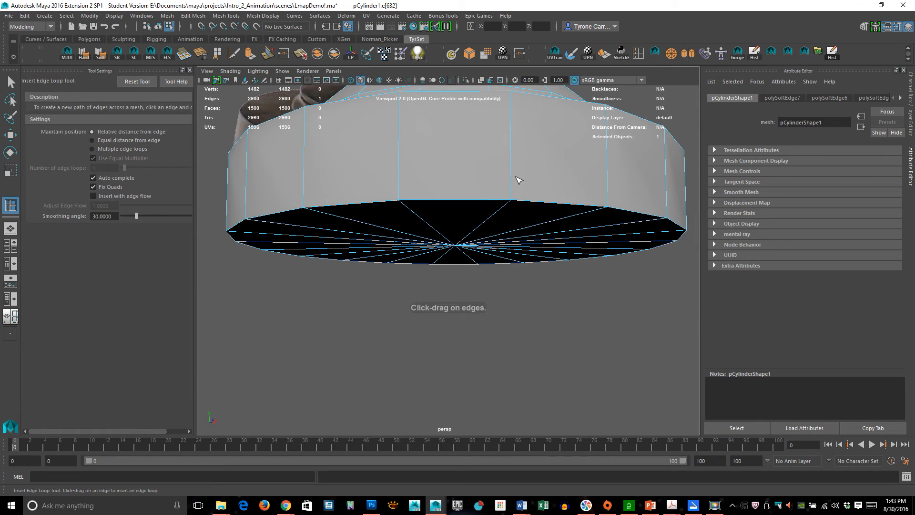
drag(510, 181, 511, 184)
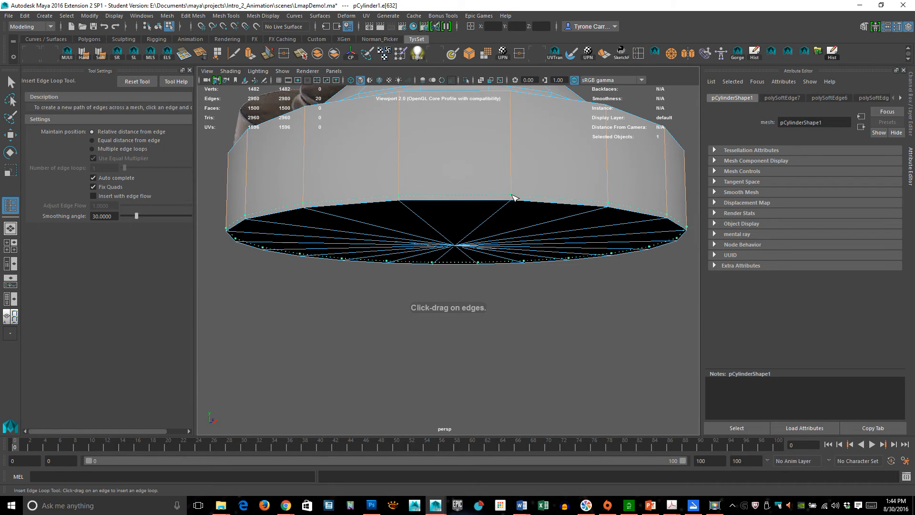
Insert edge loops on both sides of the plinth's upper rim, one on the side and one on the top surface
alt+drag(518, 140, 525, 237)
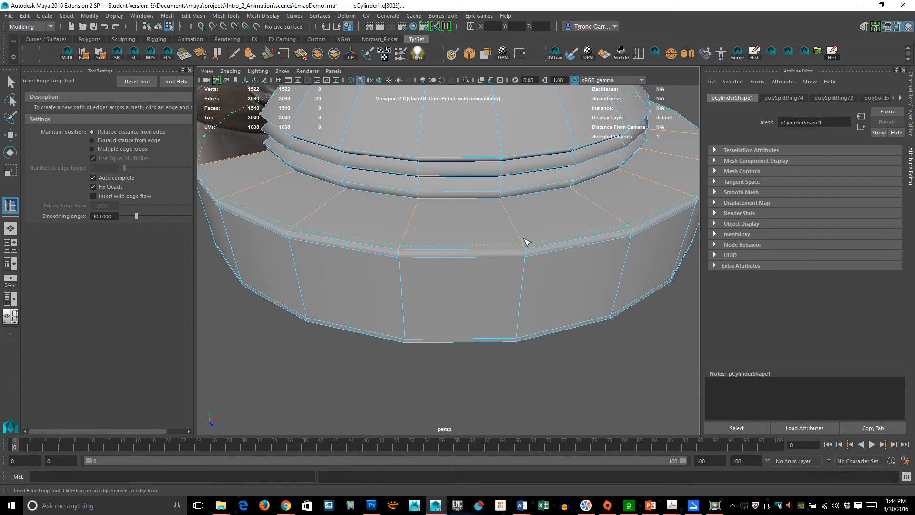
drag(278, 232, 279, 233)
click(14, 87)
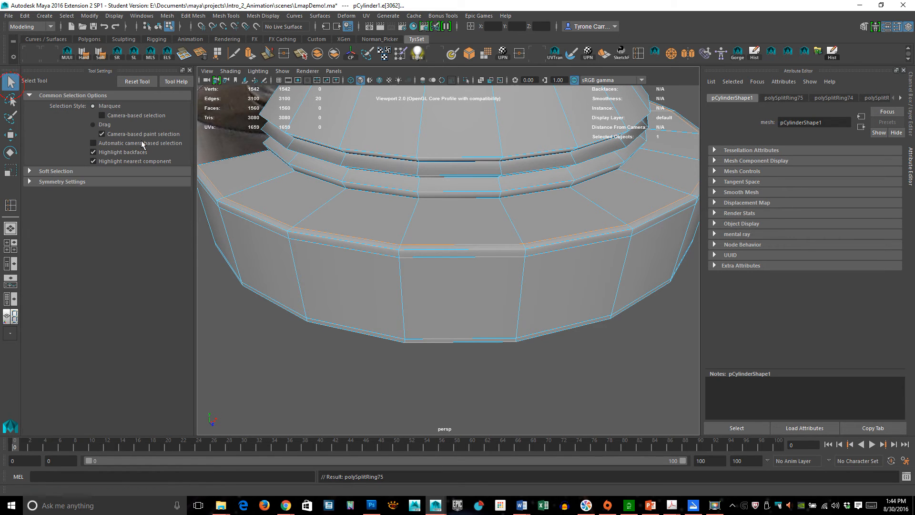
Check the plinth's edges in object mode with smooth mesh preview, and return the mesh to unsmoothed display
right_drag(435, 194, 449, 214)
alt+right_drag(521, 275, 506, 300)
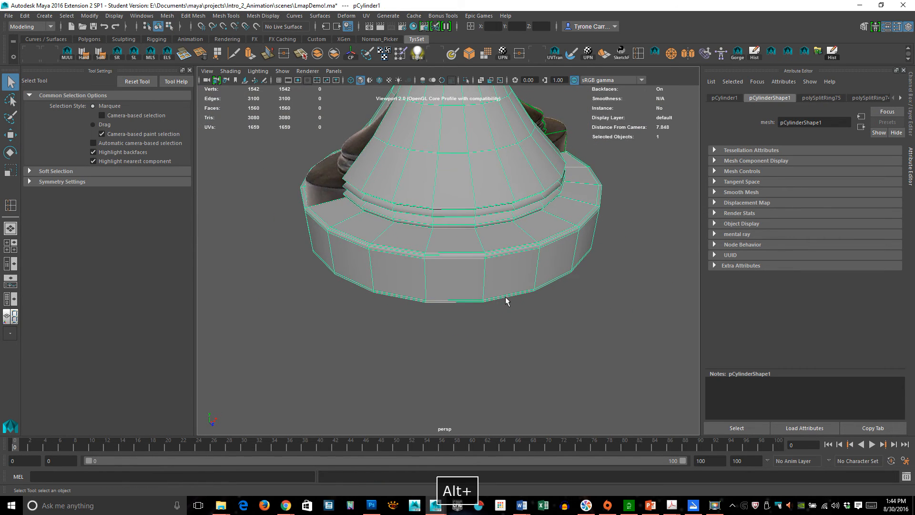
click(534, 339)
key(3)
alt+drag(413, 393, 459, 369)
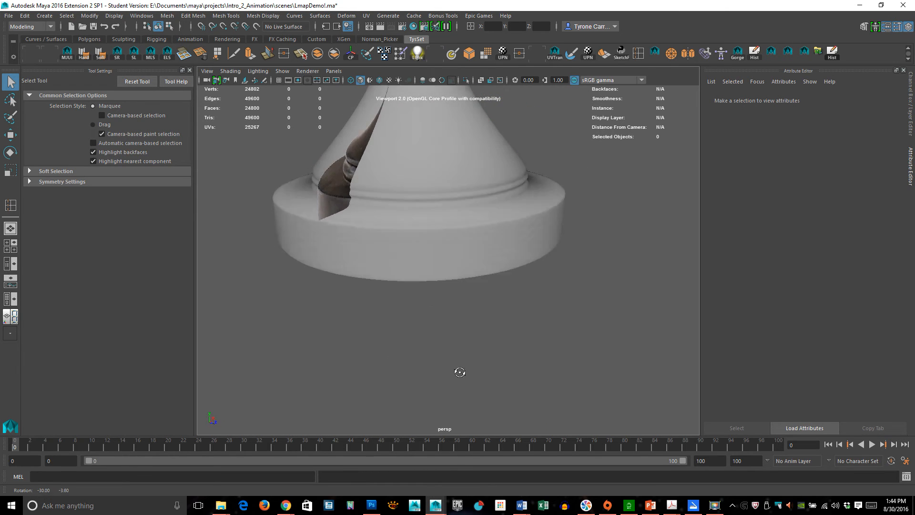
mouse_move(459, 369)
alt+middle_down()
mouse_move(465, 320)
mouse_move(471, 365)
alt+middle_up()
alt+drag(484, 343, 350, 330)
alt+right_drag(333, 325, 510, 320)
alt+drag(510, 320, 477, 287)
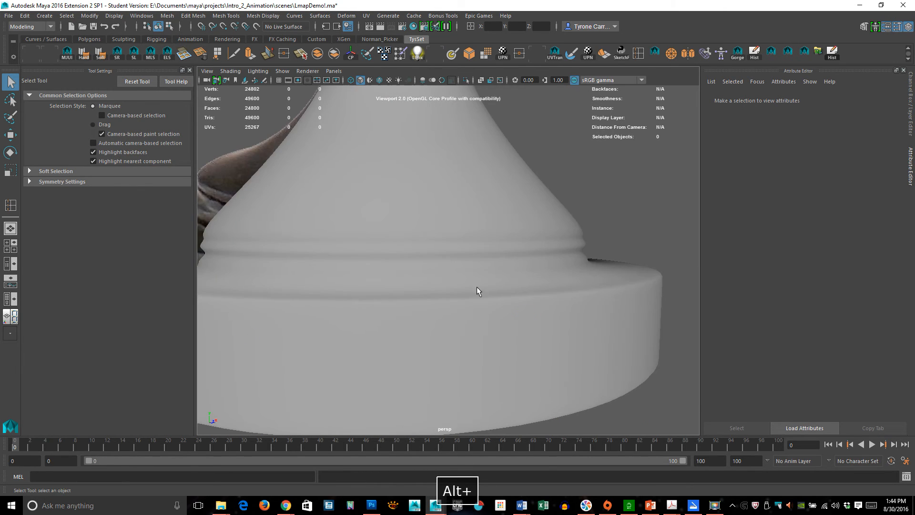
click(490, 284)
key(1)
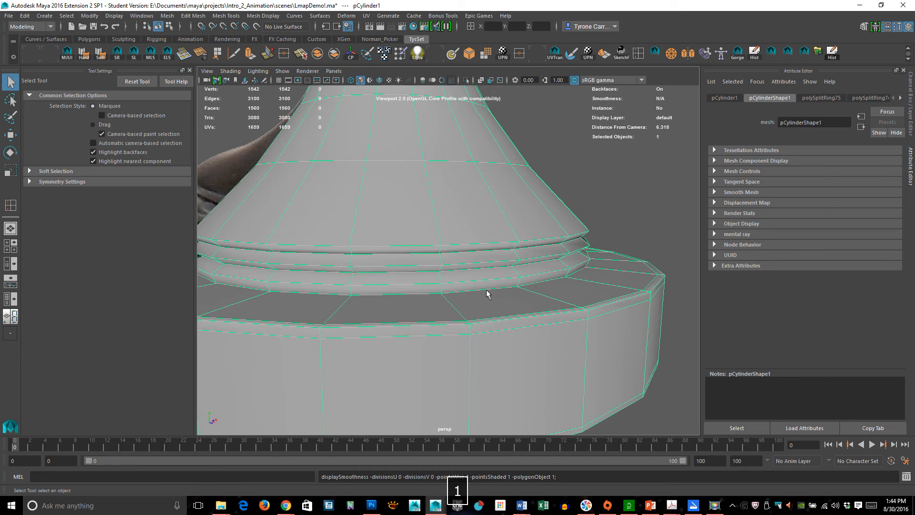
Harden the edge loop where the ribbed foot meets the plinth, and check it with smooth mesh preview before returning to unsmoothed display
right_click(486, 293)
right_drag(486, 293, 502, 215)
click(489, 286)
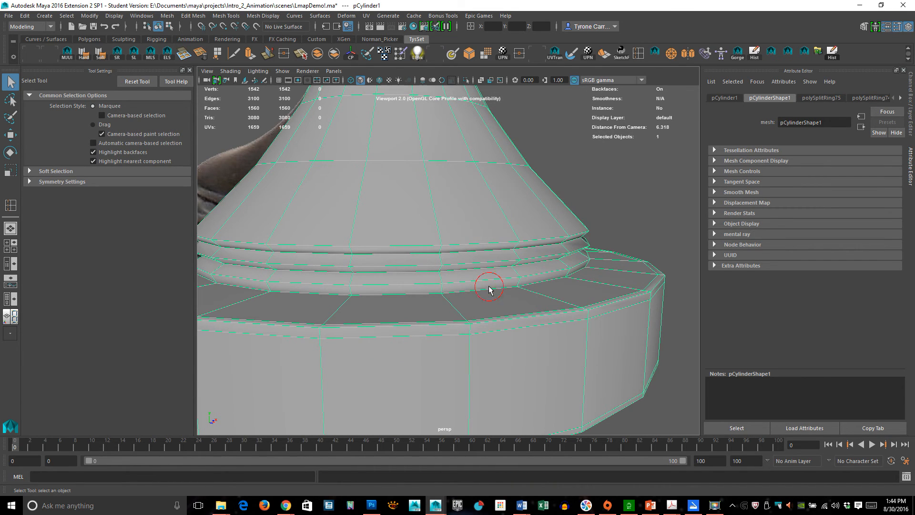
alt+right_drag(455, 301, 438, 205)
double_click(420, 246)
alt+drag(456, 242, 425, 224)
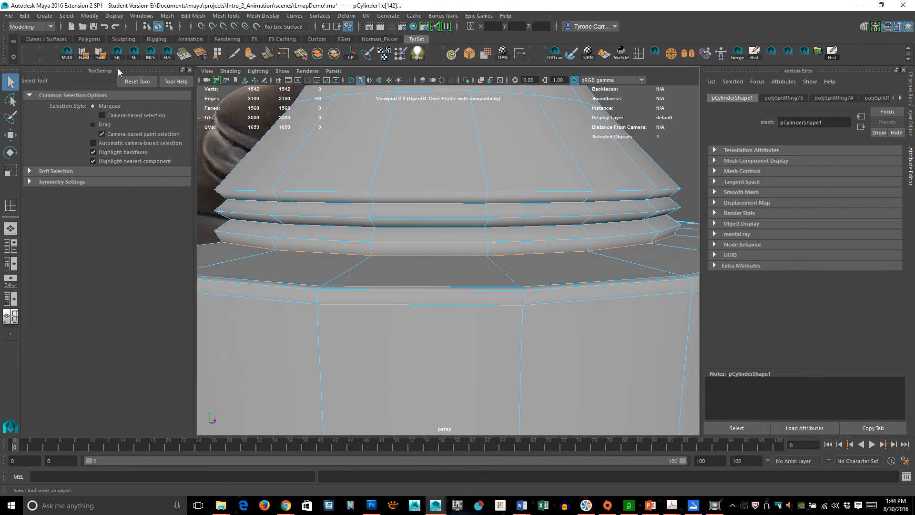
click(87, 56)
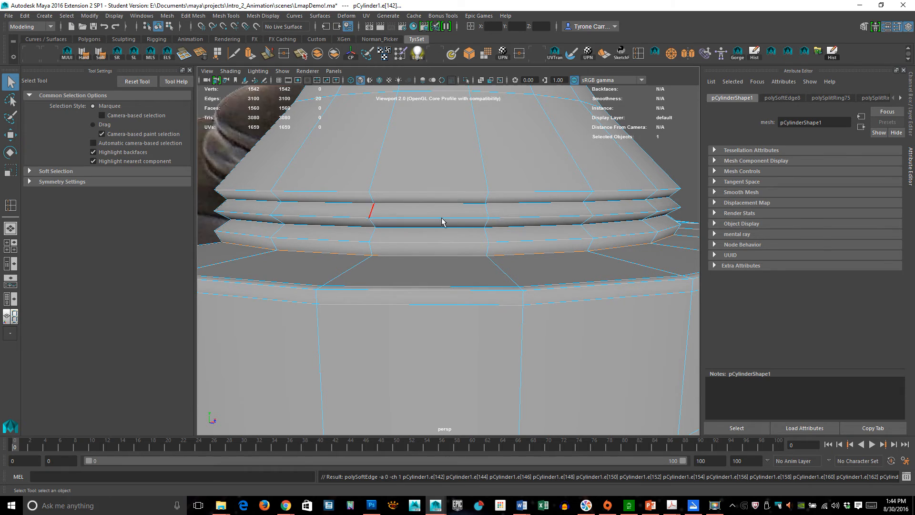
key(3)
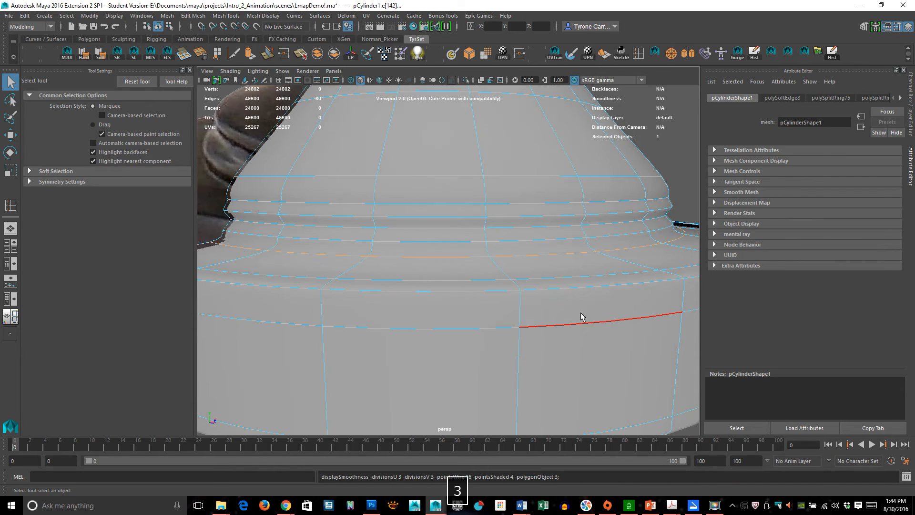
key(1)
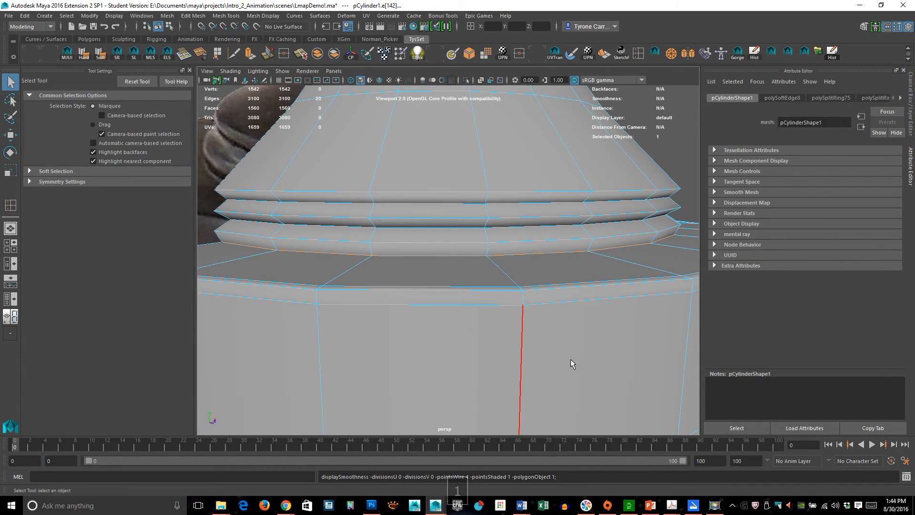
Insert edge loops very close to both sides of the foot-plinth crease, one on the plinth top and one on the lowest rib
alt+drag(572, 363, 490, 319)
alt+middle_drag(575, 291, 535, 274)
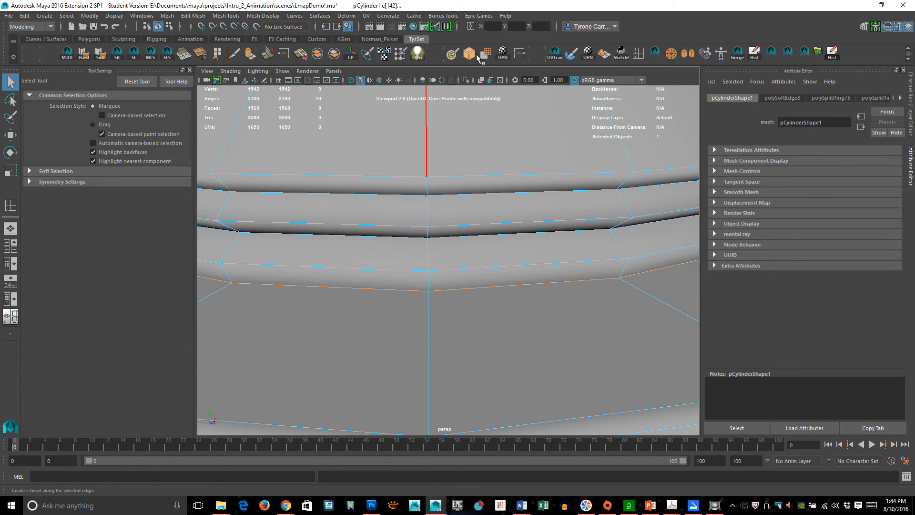
click(637, 53)
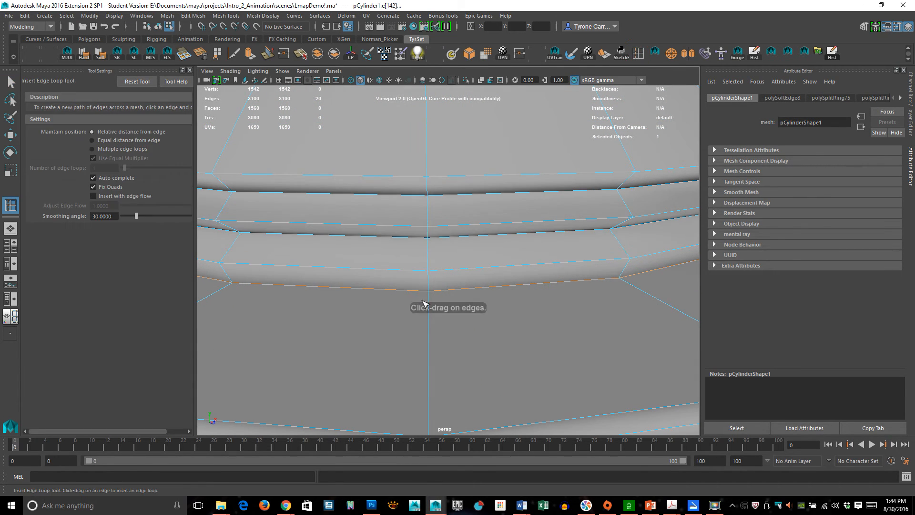
drag(429, 303, 427, 296)
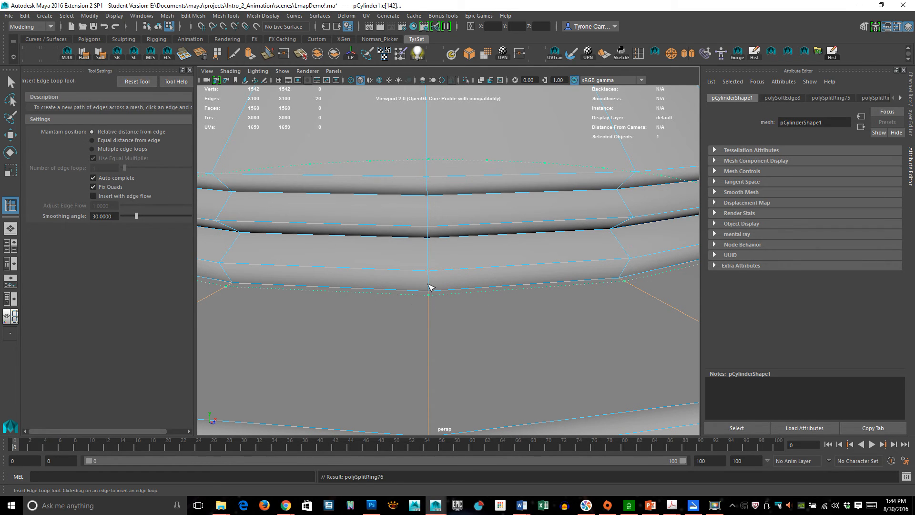
click(428, 287)
drag(428, 286, 428, 289)
drag(429, 288, 429, 288)
click(9, 84)
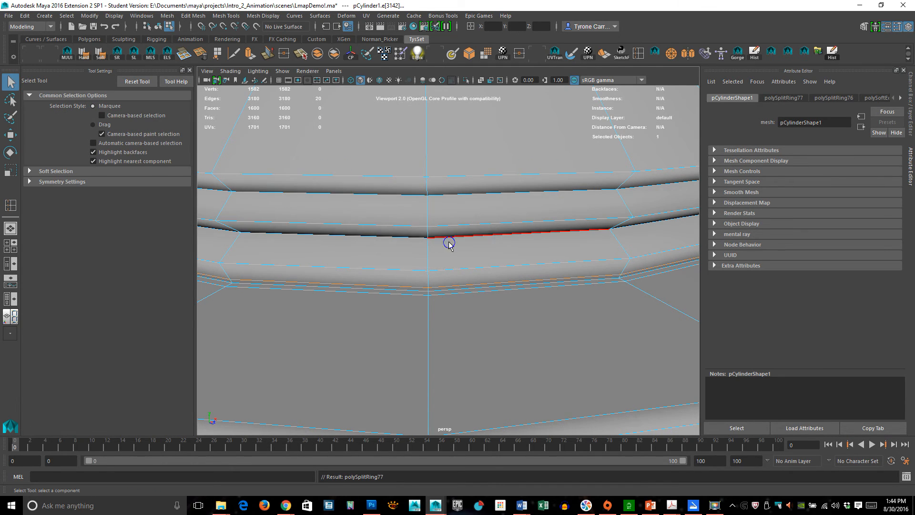
Inspect the foot-plinth joint and the neck in object mode with smooth mesh preview, and return the mesh to unsmoothed display
right_drag(445, 238, 514, 215)
key(3)
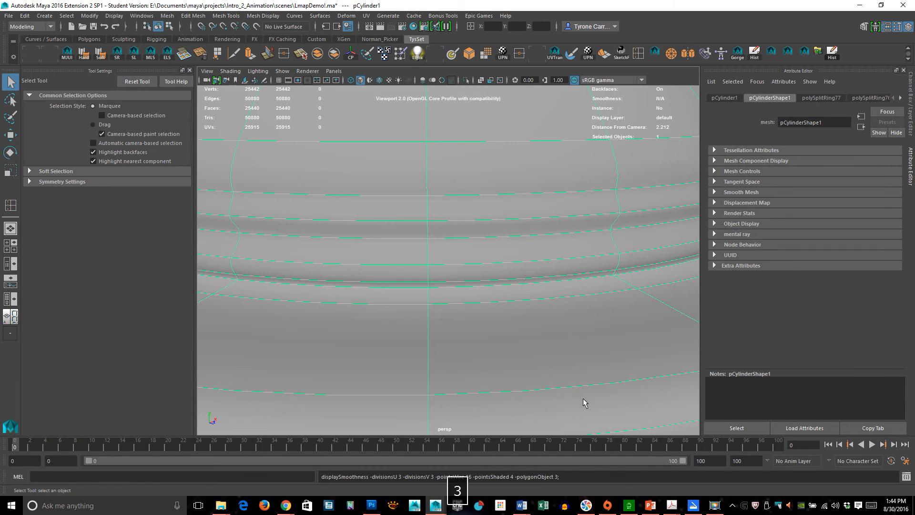
key(1)
key(3)
alt+right_drag(627, 366, 644, 139)
click(644, 137)
alt+drag(605, 350, 542, 282)
alt+drag(598, 236, 639, 271)
alt+middle_drag(561, 251, 578, 376)
alt+right_drag(579, 376, 476, 324)
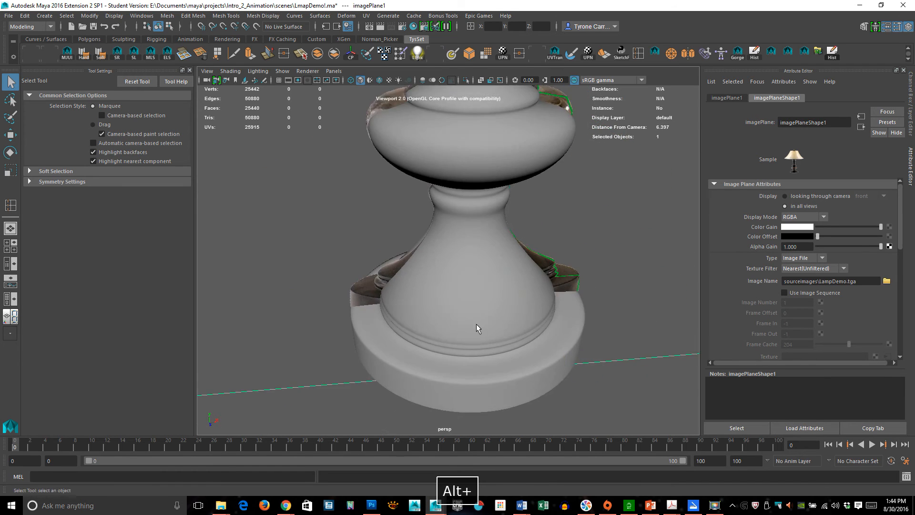
alt+drag(476, 324, 496, 244)
alt+middle_drag(496, 244, 496, 320)
alt+right_drag(376, 309, 533, 261)
click(476, 313)
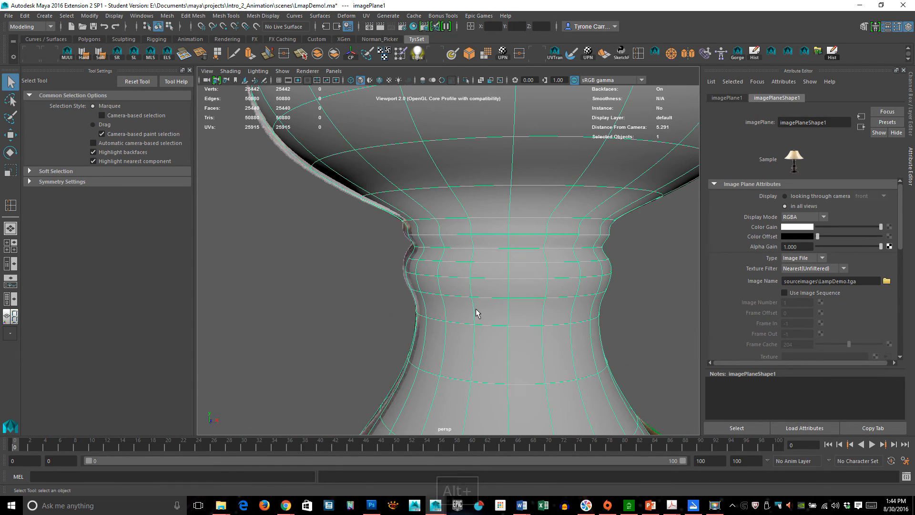
key(1)
Crease the edge loop in the groove between the two neck rings to a value of 10 in Absolute mode
alt+right_drag(431, 303, 522, 267)
alt+middle_drag(517, 245, 447, 250)
alt+drag(447, 250, 467, 262)
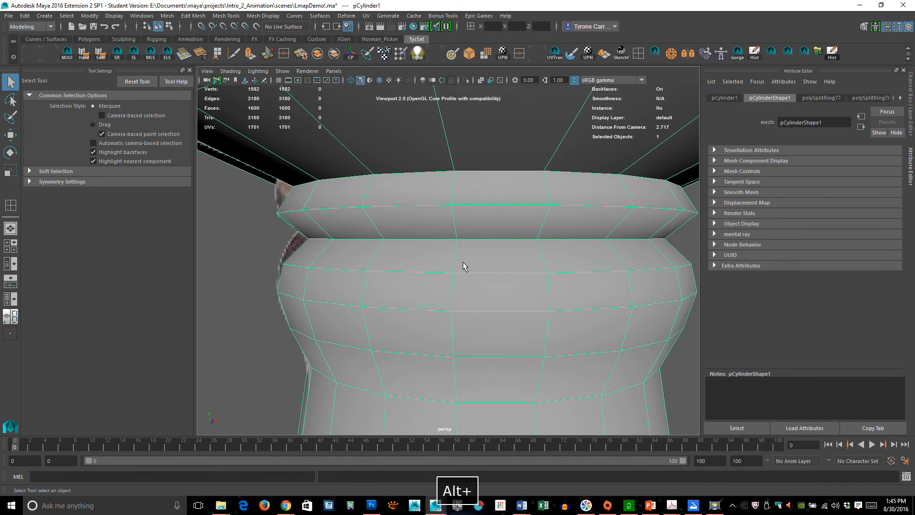
alt+drag(423, 283, 435, 286)
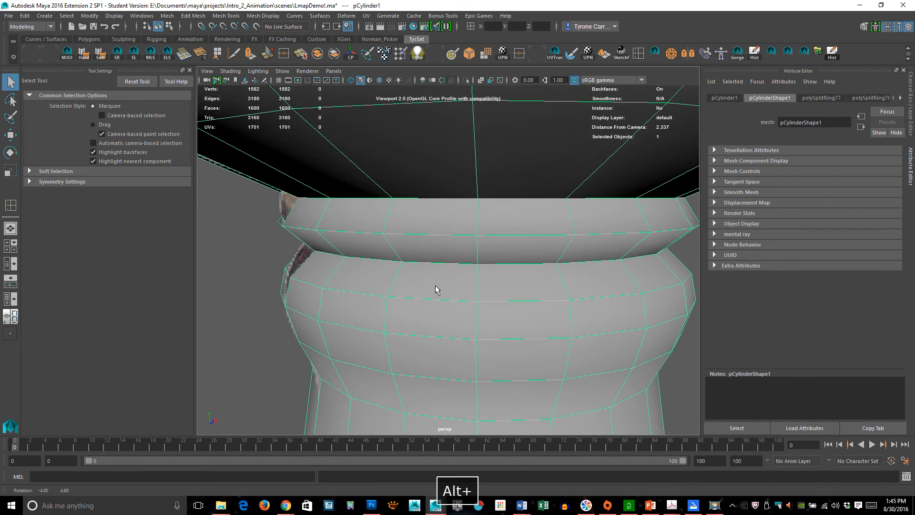
alt+middle_drag(487, 279, 420, 271)
alt+drag(376, 345, 368, 340)
right_drag(414, 271, 414, 209)
double_click(410, 243)
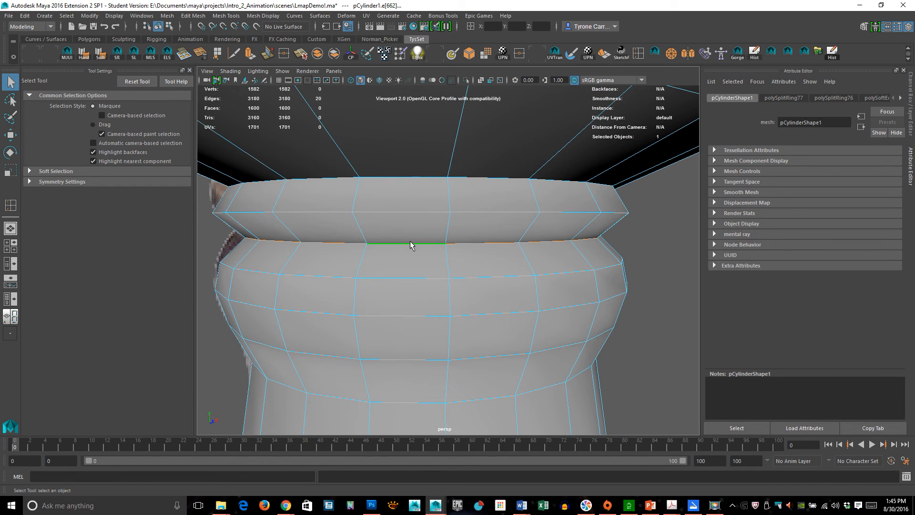
click(252, 17)
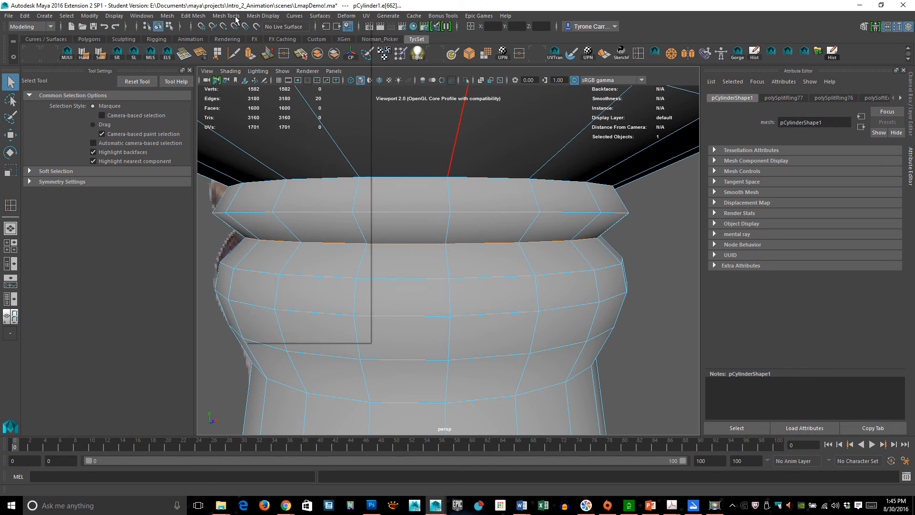
mouse_move(235, 17)
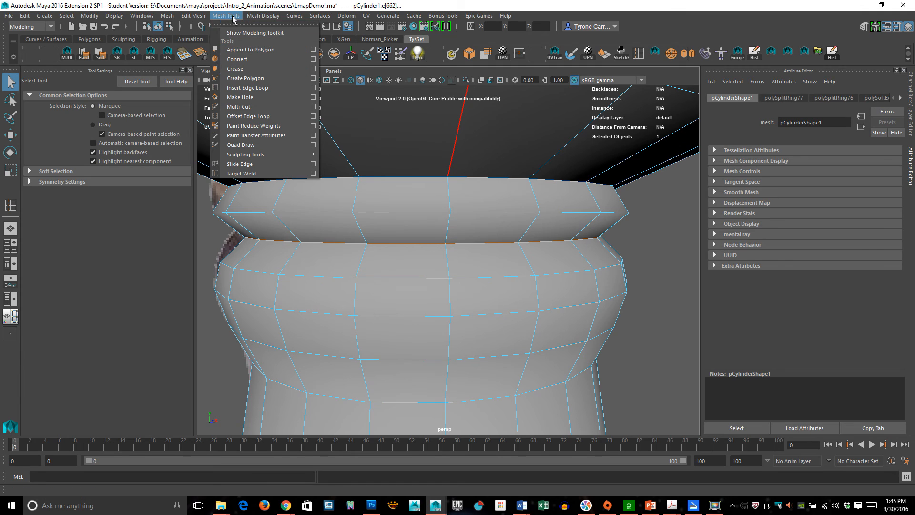
click(244, 70)
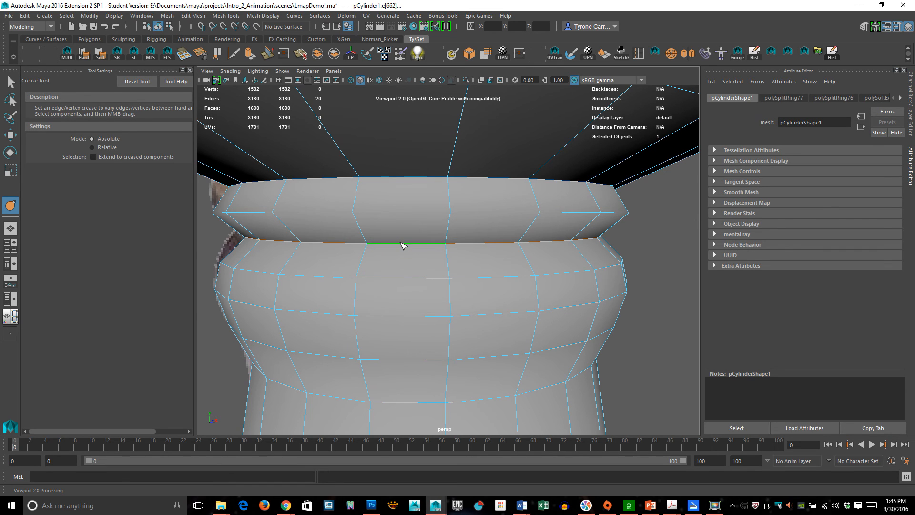
middle_drag(425, 246, 518, 252)
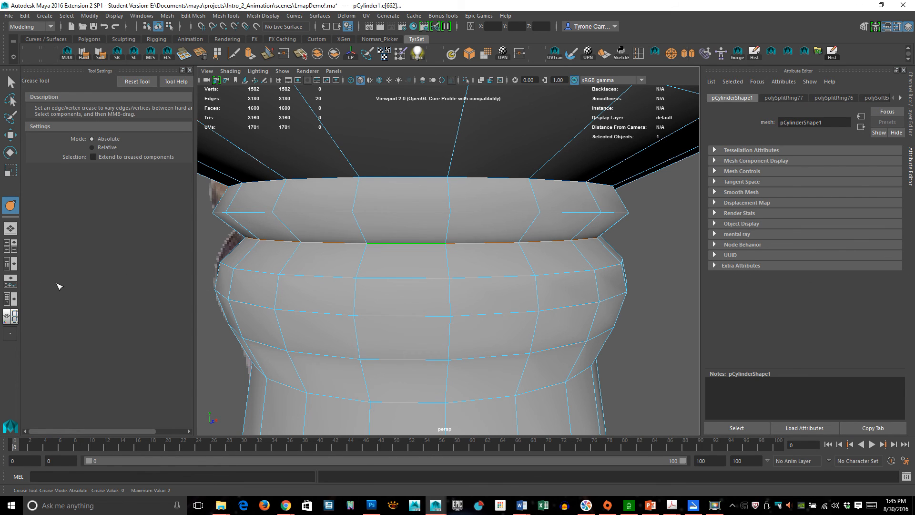
middle_drag(522, 260, 522, 260)
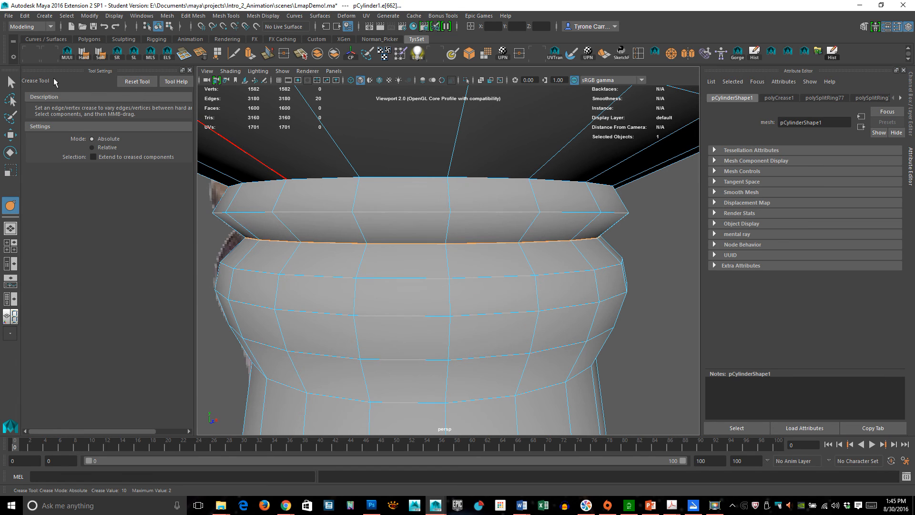
click(8, 84)
Check the creased neck groove in object mode with smooth mesh preview, and return the mesh to unsmoothed display
right_drag(493, 232, 535, 210)
key(3)
click(667, 251)
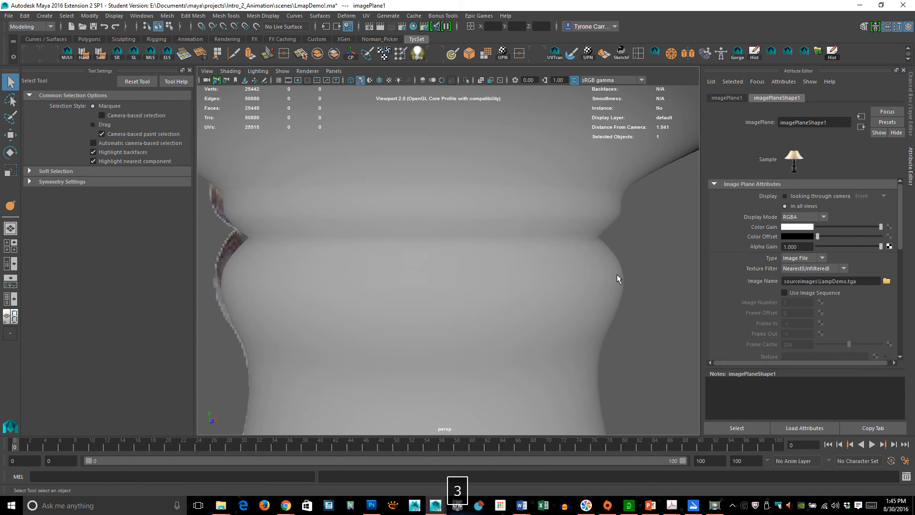
alt+right_drag(616, 274, 397, 287)
alt+drag(445, 256, 481, 278)
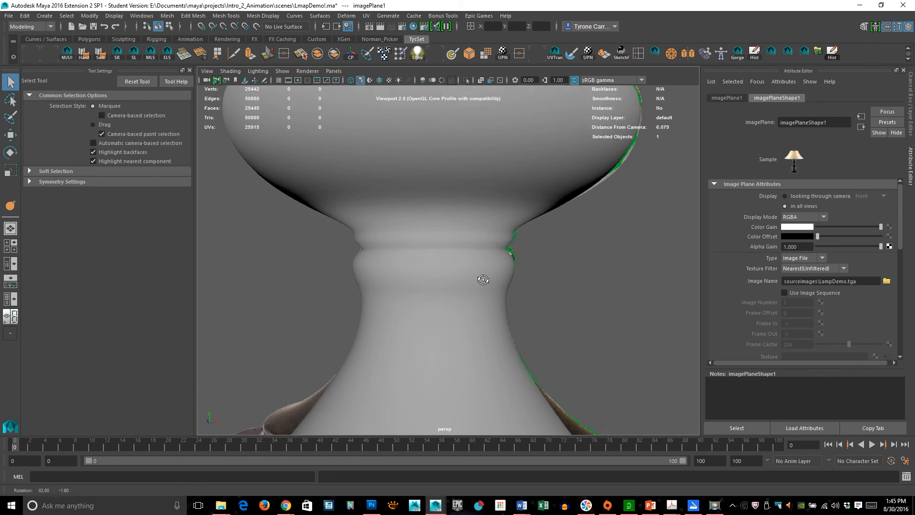
click(478, 276)
key(1)
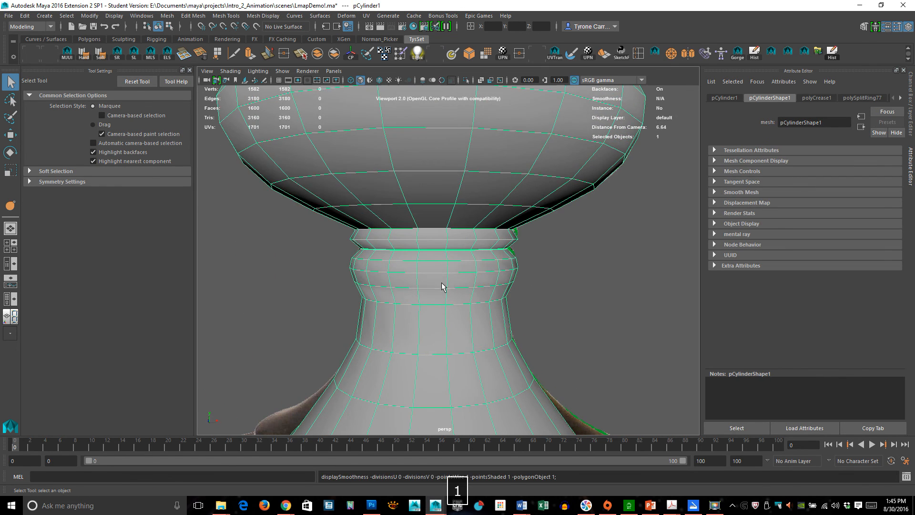
alt+right_drag(443, 286, 485, 349)
key(1)
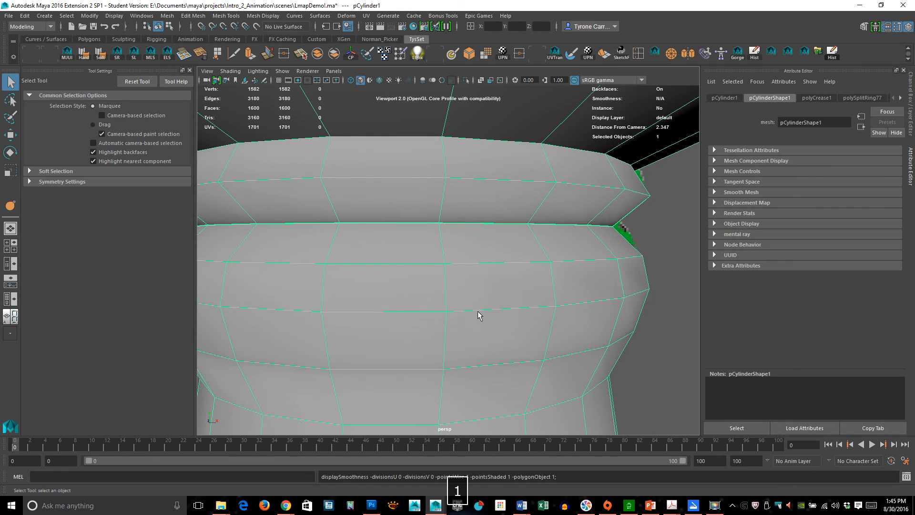
Compare the lamp mesh with the reference image in wireframe display, and restore shaded display
click(674, 306)
alt+right_drag(674, 307, 245, 310)
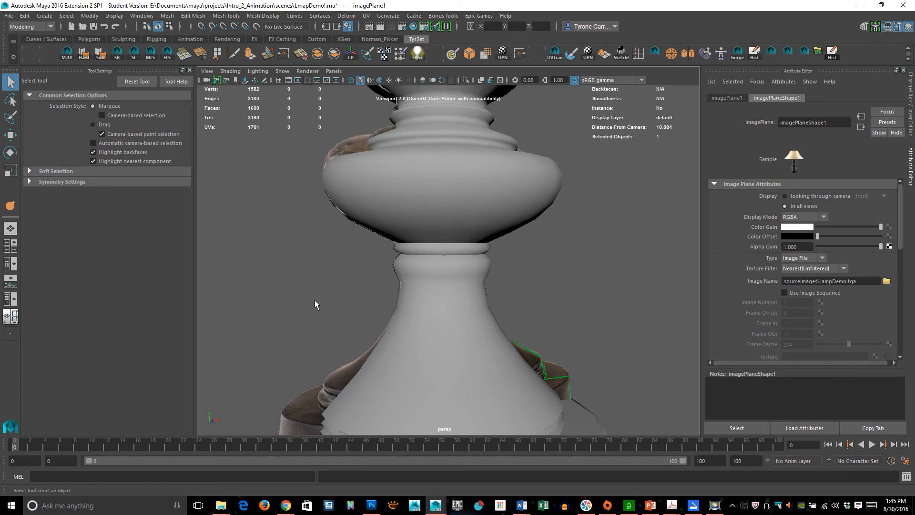
key(4)
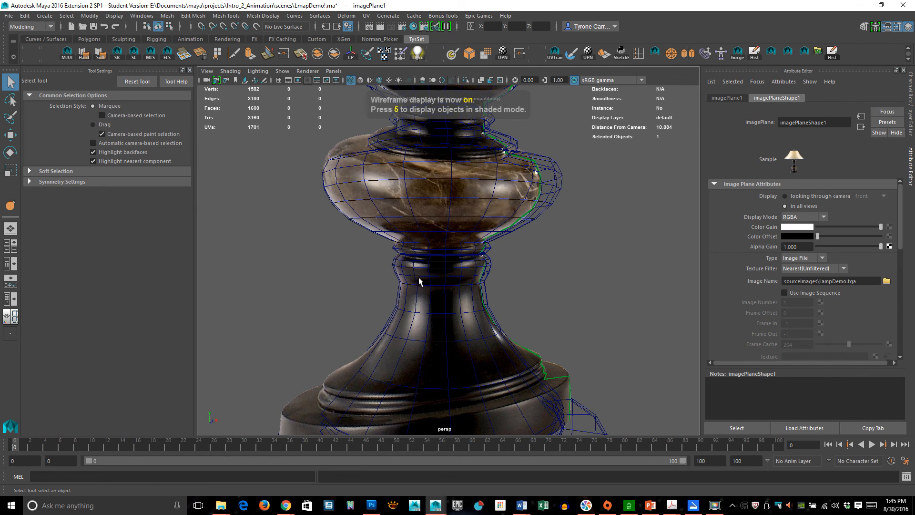
click(456, 218)
key(5)
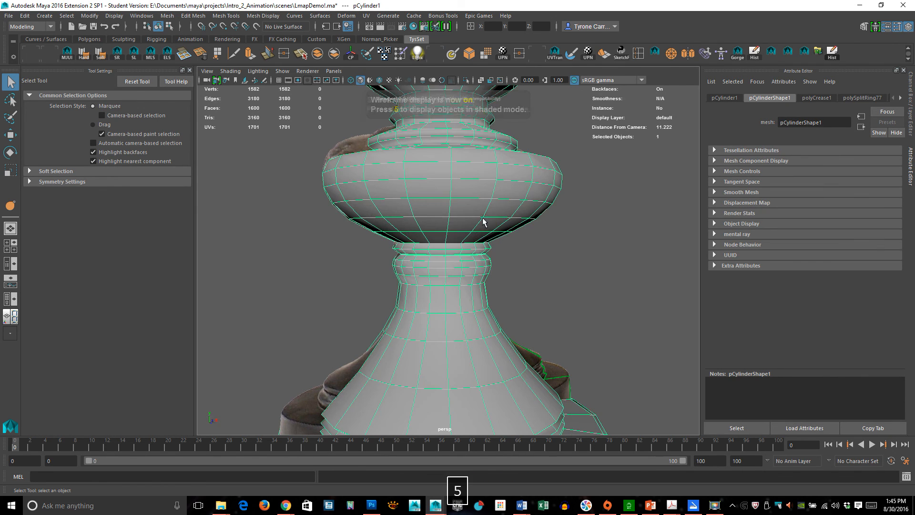
Examine the neck and the mouldings above the wide bulb up to the upper ball for creases that need supporting edges
alt+right_drag(357, 292, 510, 294)
alt+drag(510, 294, 529, 283)
alt+right_drag(529, 283, 377, 279)
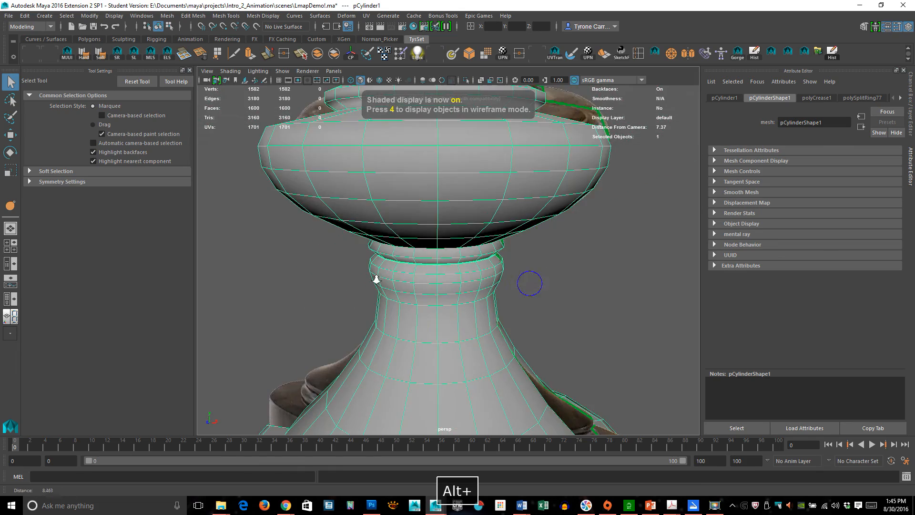
alt+middle_drag(420, 223, 405, 344)
alt+right_drag(365, 331, 407, 324)
alt+middle_drag(421, 322, 421, 368)
alt+drag(418, 374, 467, 333)
alt+right_drag(400, 306, 432, 311)
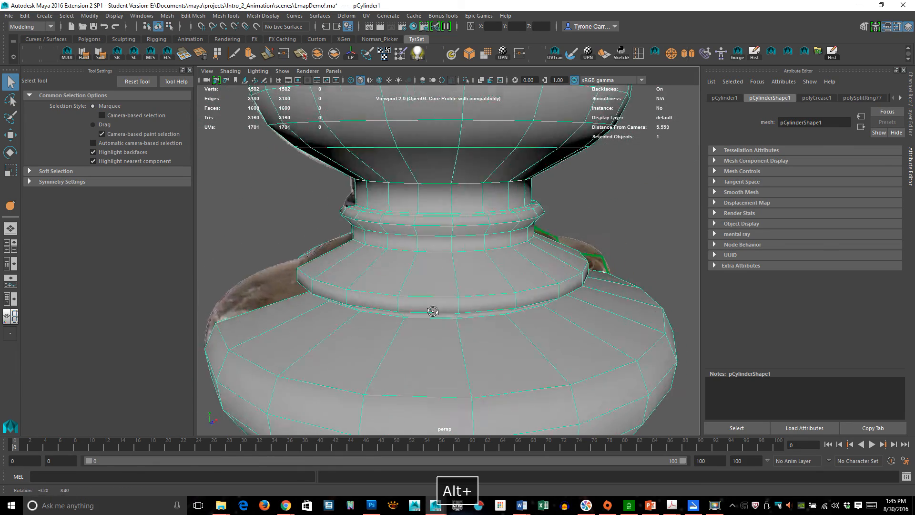
alt+drag(432, 311, 534, 286)
alt+right_drag(535, 286, 398, 300)
alt+middle_drag(398, 300, 487, 412)
alt+drag(509, 341, 487, 365)
alt+middle_drag(440, 281, 440, 357)
alt+drag(437, 358, 362, 305)
alt+right_drag(309, 292, 447, 281)
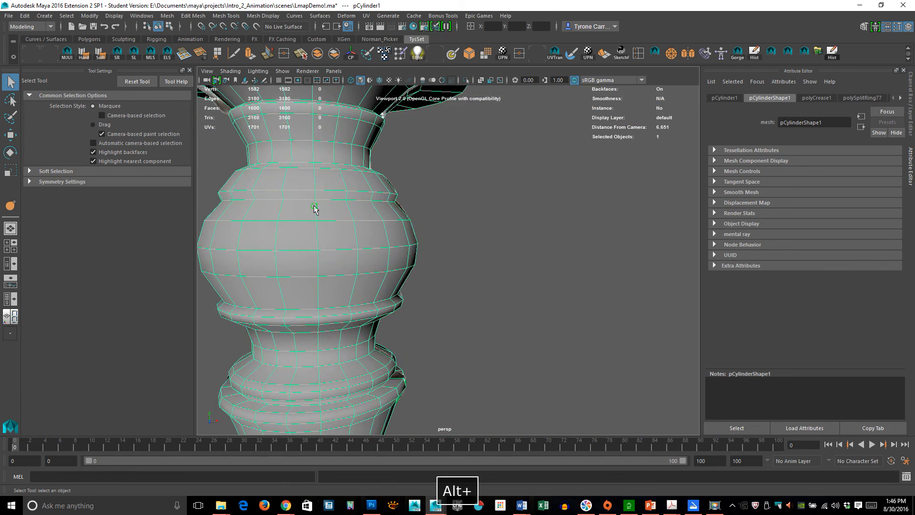
Examine the collar where the top stem meets the disc, and review the edge layout of the whole lamp base
alt+middle_drag(314, 208, 433, 374)
alt+right_drag(433, 374, 551, 363)
alt+middle_drag(552, 363, 502, 349)
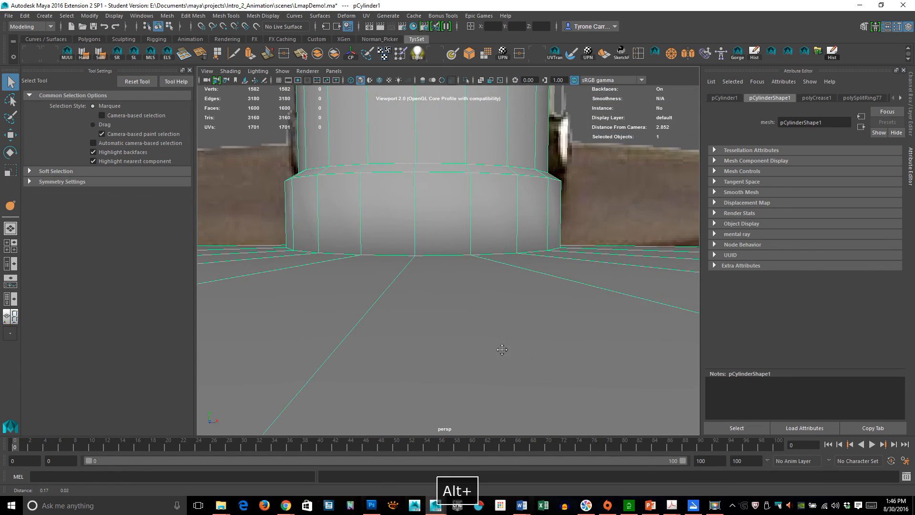
mouse_move(401, 352)
alt+mouse_down()
mouse_move(445, 348)
mouse_move(418, 348)
alt+mouse_up()
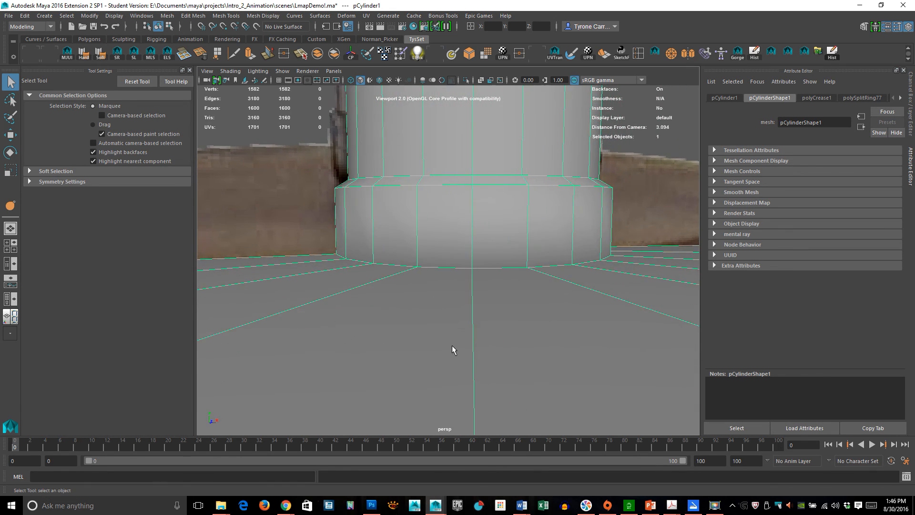
alt+right_drag(452, 345, 314, 315)
right_drag(499, 283, 520, 218)
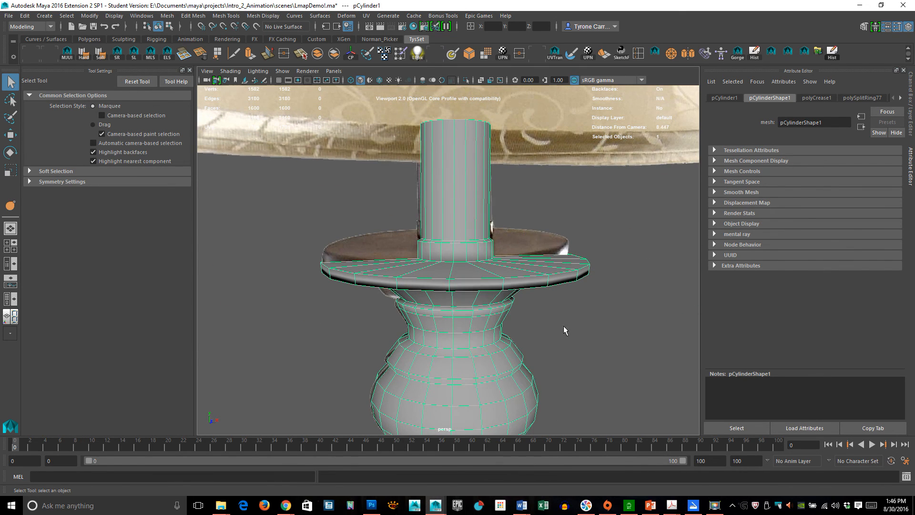
alt+right_drag(563, 325, 459, 350)
alt+drag(459, 351, 425, 285)
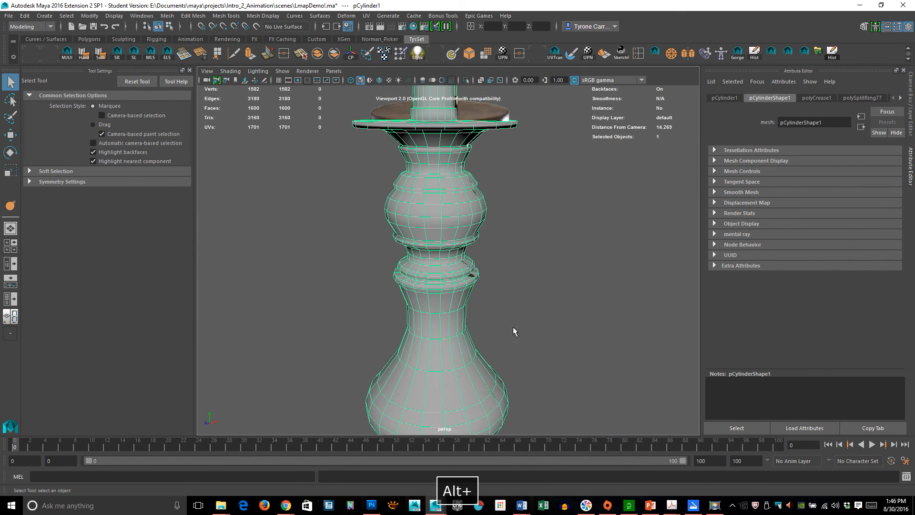
alt+right_drag(513, 327, 442, 327)
alt+drag(441, 327, 457, 343)
alt+middle_drag(457, 350, 454, 265)
alt+drag(454, 266, 471, 276)
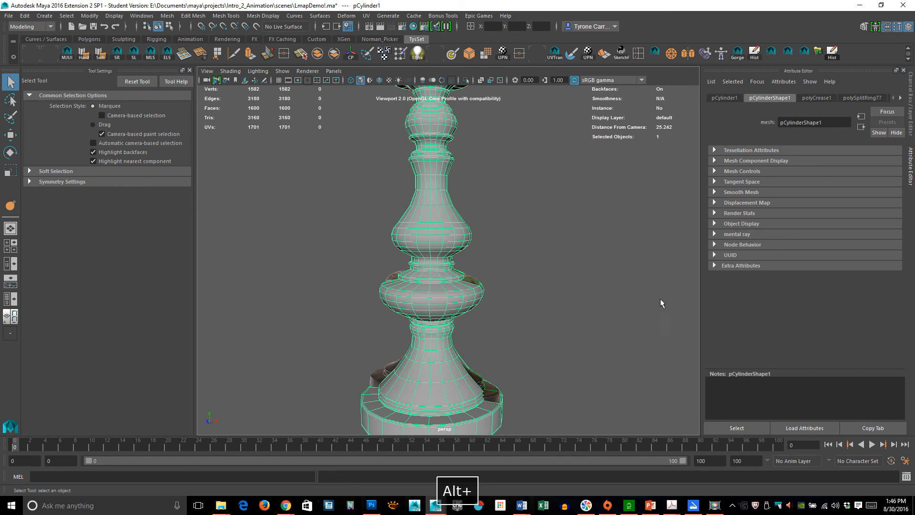